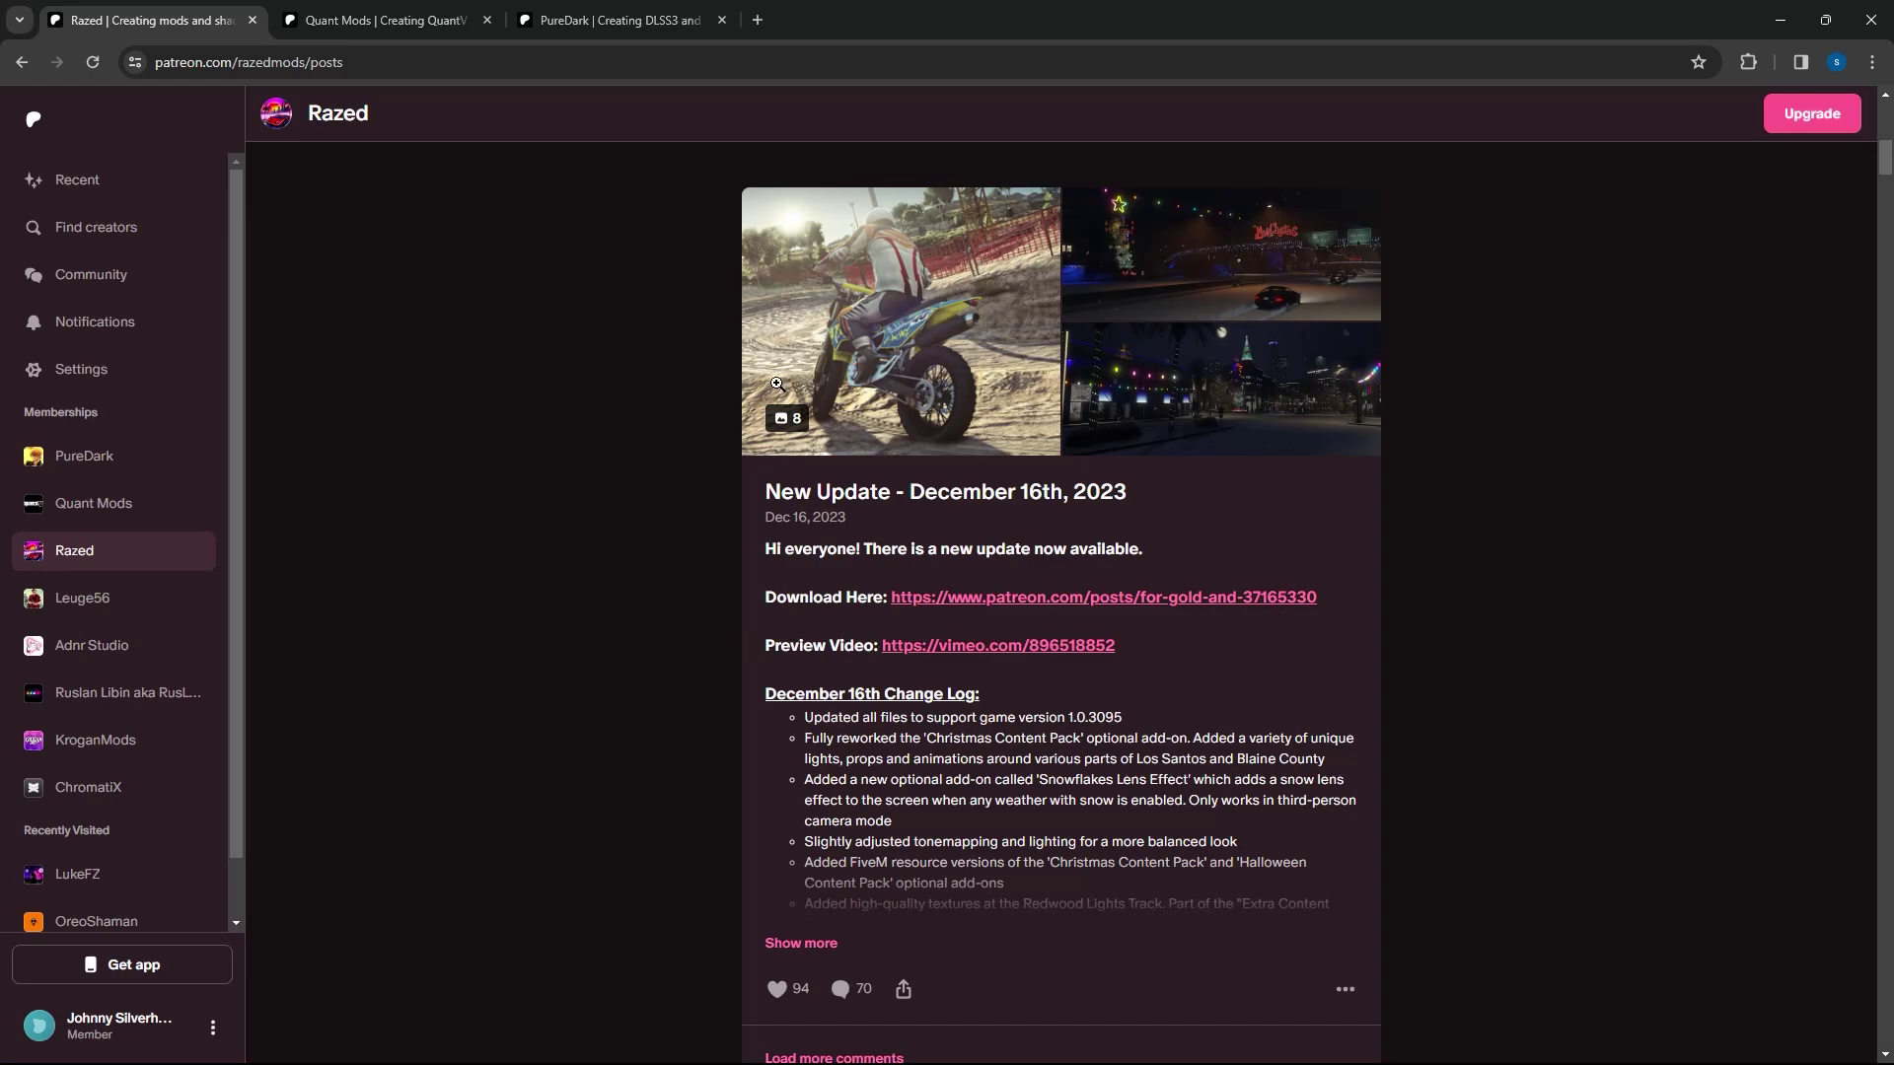
Step: View the QuantV creator page on Patreon, then move on to PureDark's posts
{"action": "left_click", "coordinate": [409, 10]}
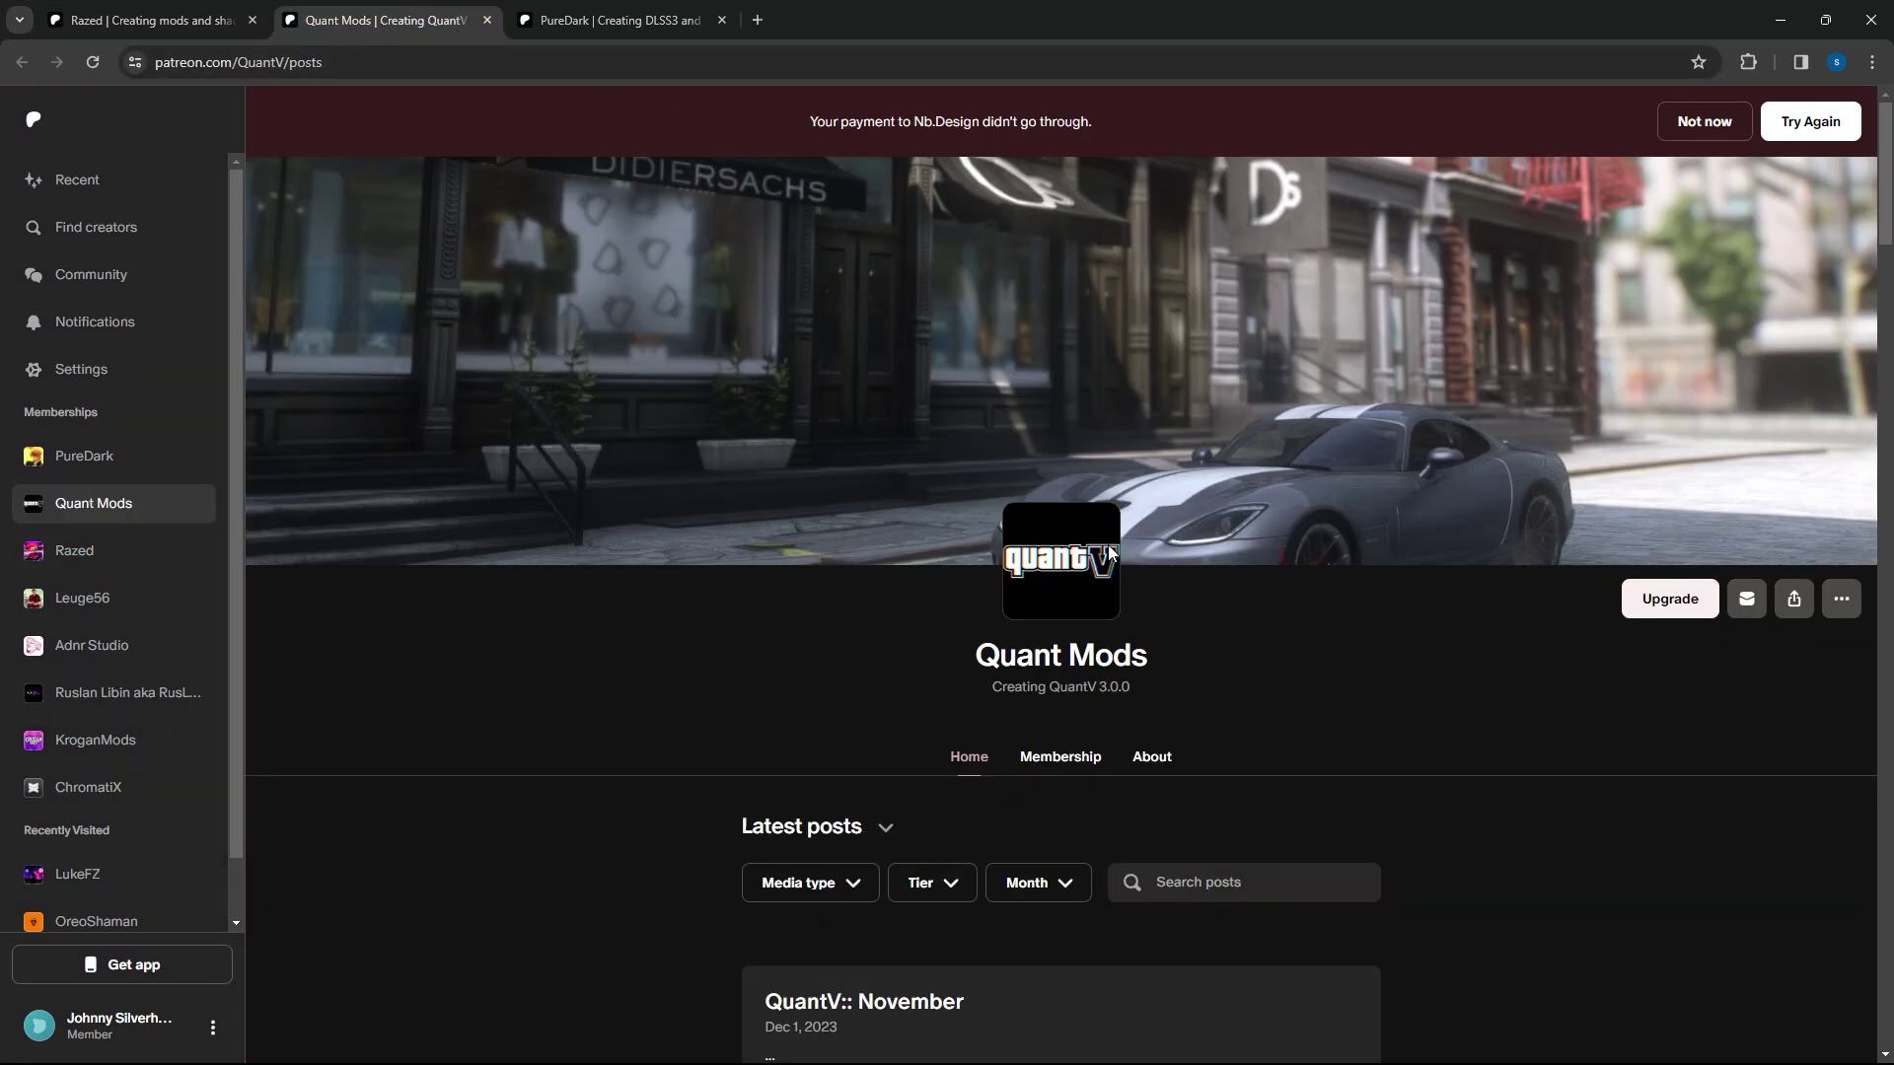
{"action": "key", "text": "ctrl+Tab"}
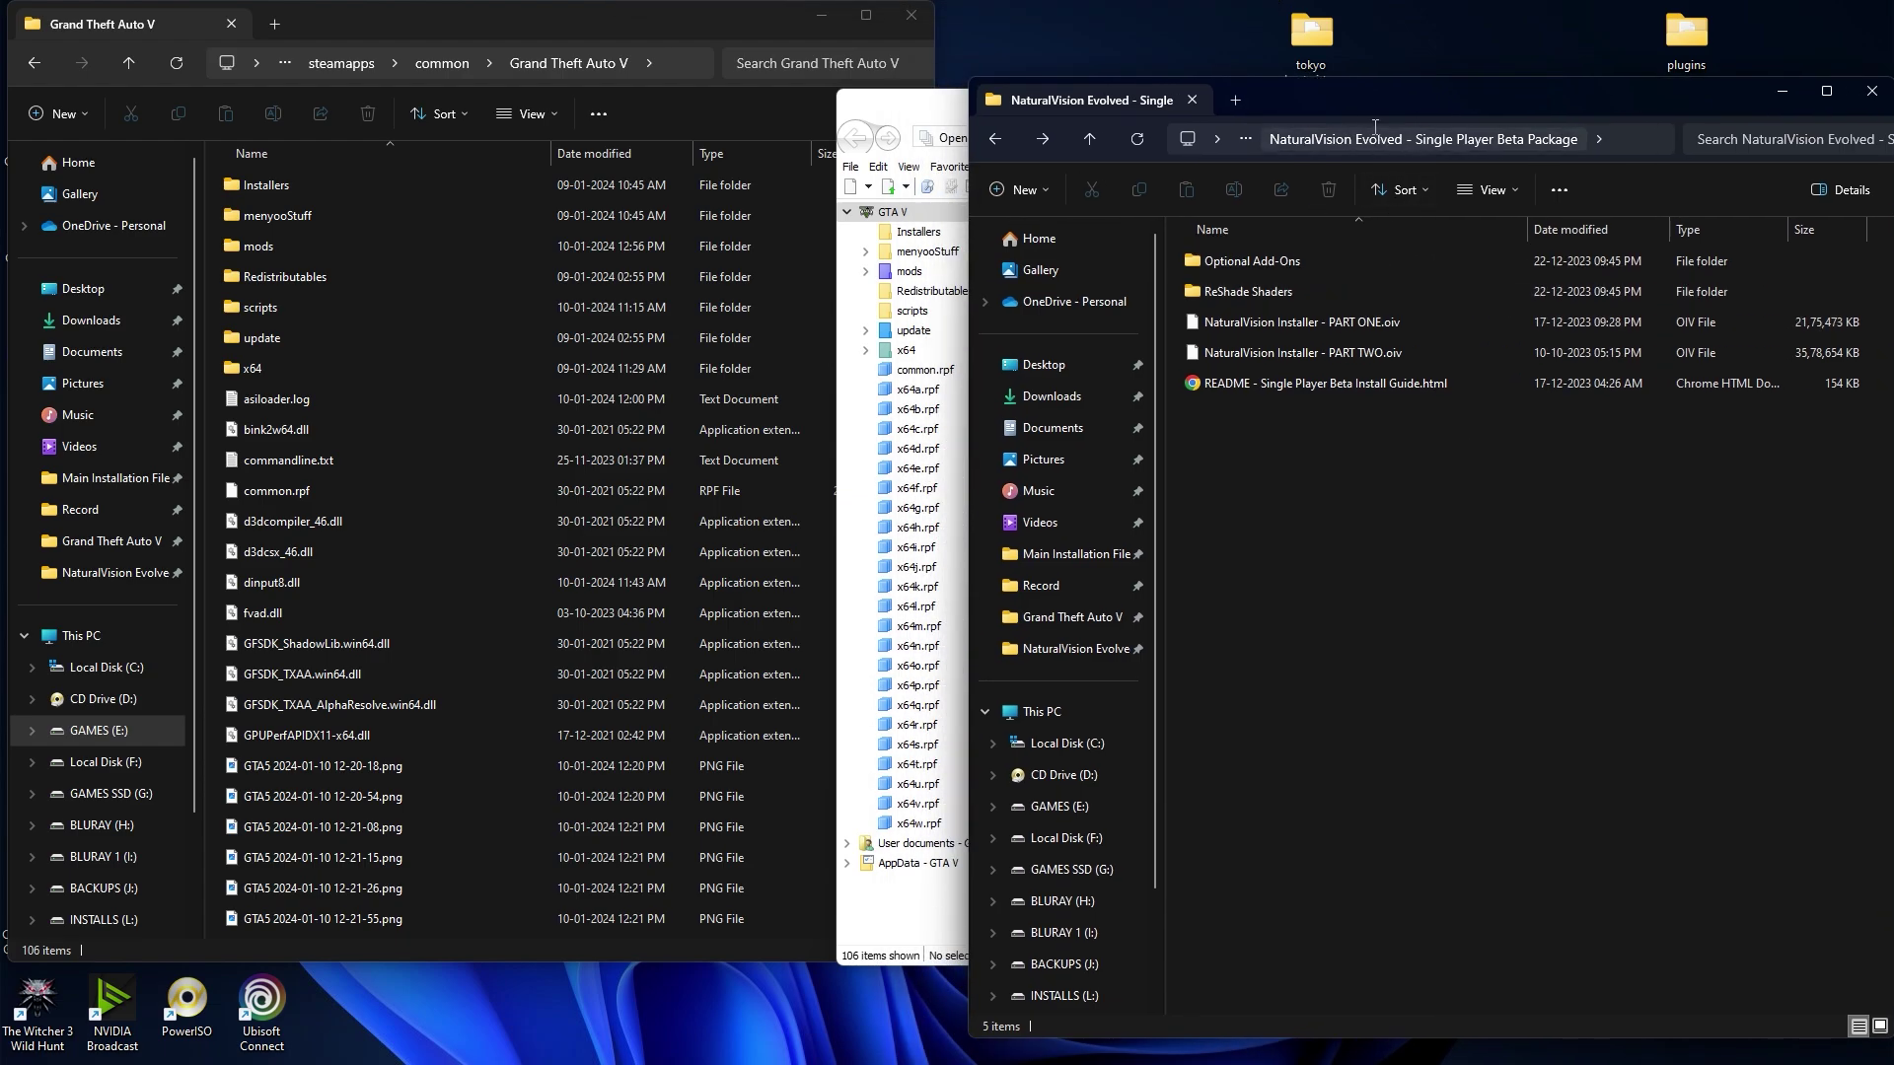
Step: Install NaturalVision Installer - PART ONE.oiv into the mods folder
{"action": "left_click_drag", "start_coordinate": [1309, 98], "coordinate": [1382, 103]}
{"action": "left_click_drag", "start_coordinate": [950, 114], "coordinate": [533, 115]}
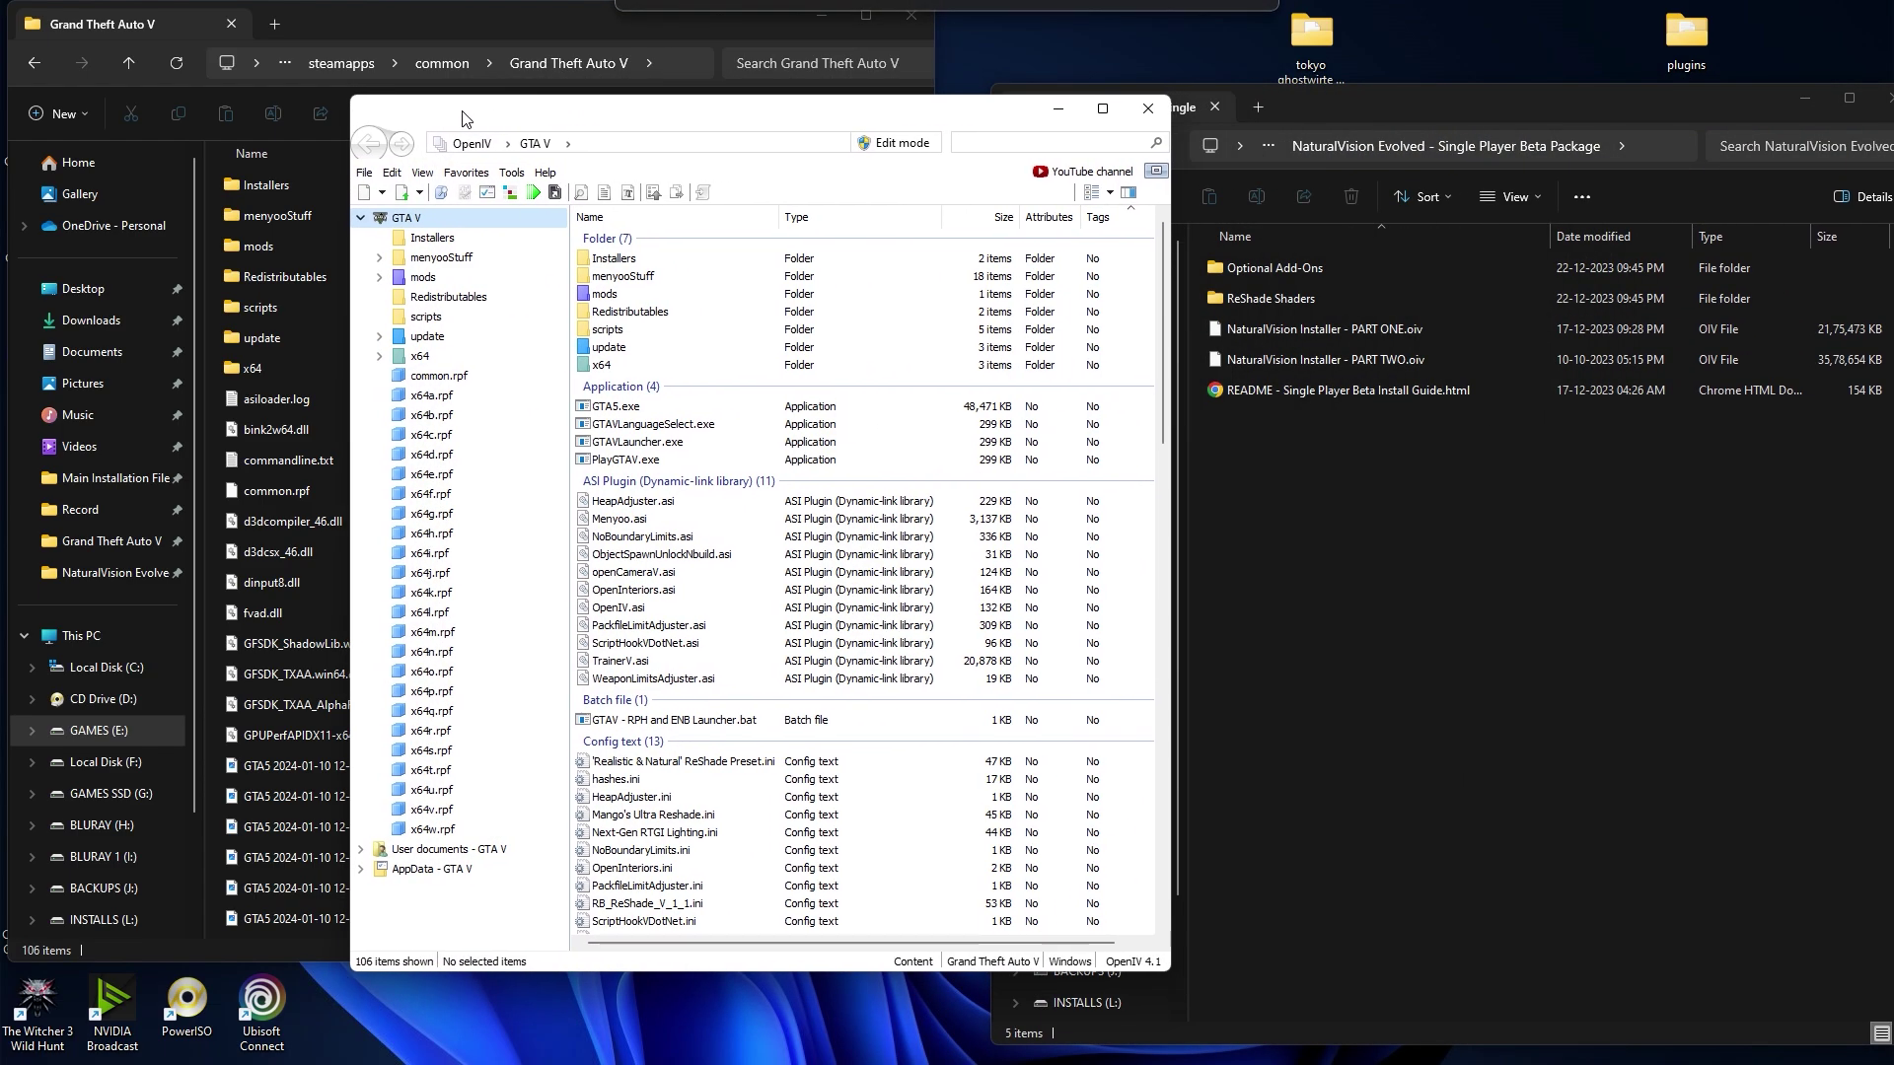
{"action": "left_click", "coordinate": [535, 193]}
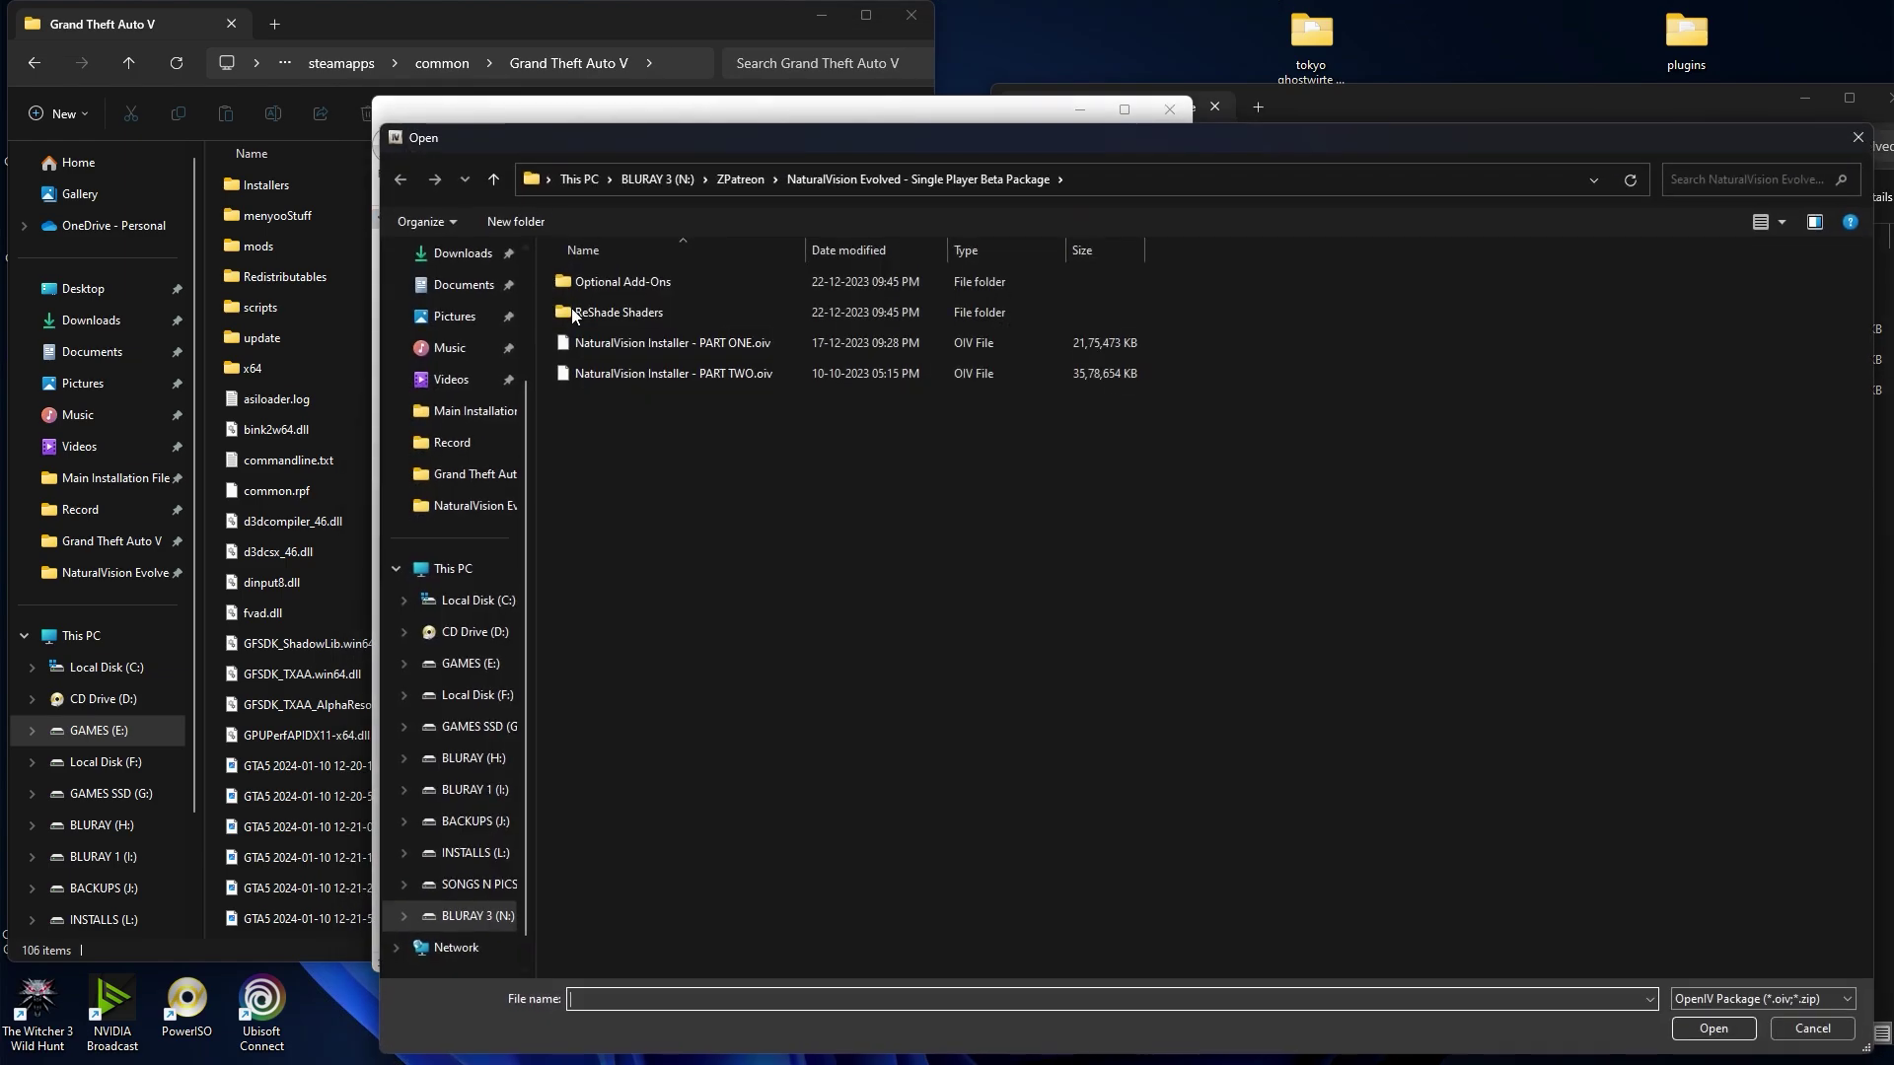
{"action": "left_click_drag", "start_coordinate": [1019, 133], "coordinate": [924, 104]}
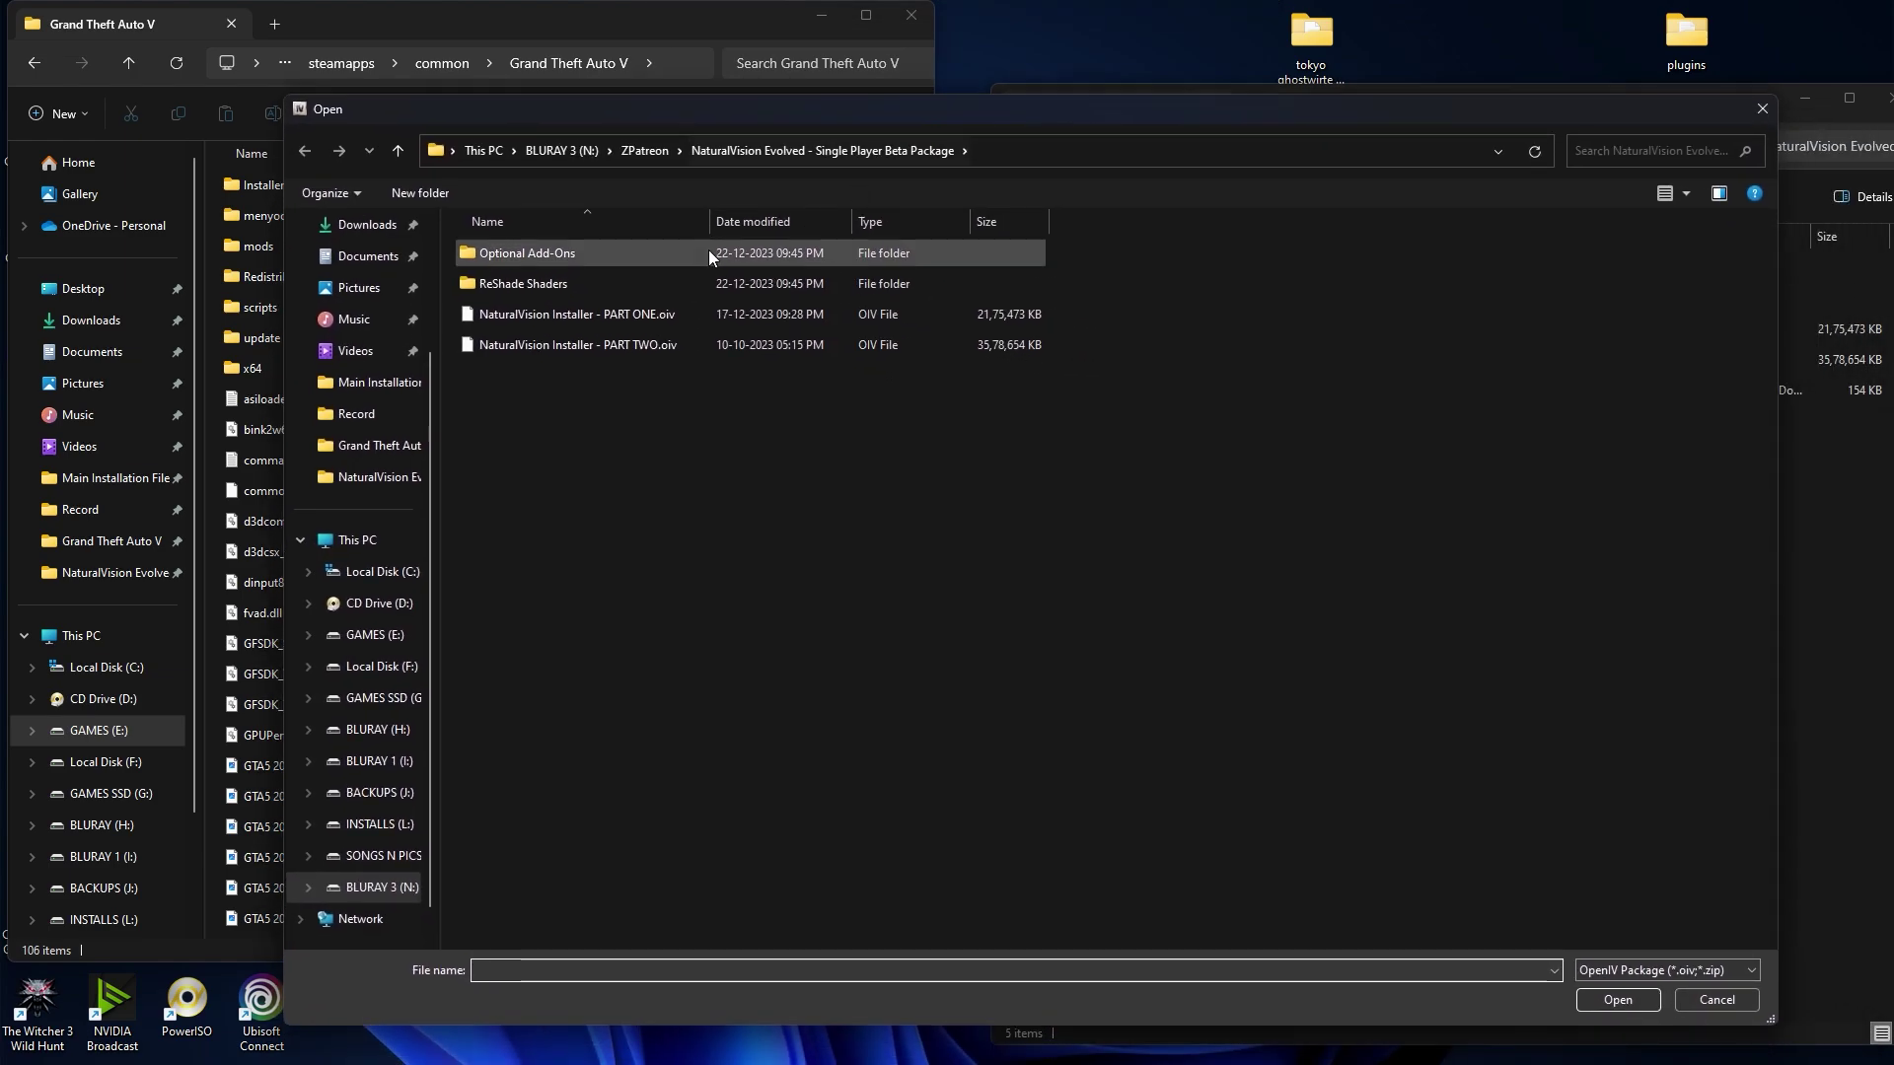
{"action": "left_click", "coordinate": [567, 314]}
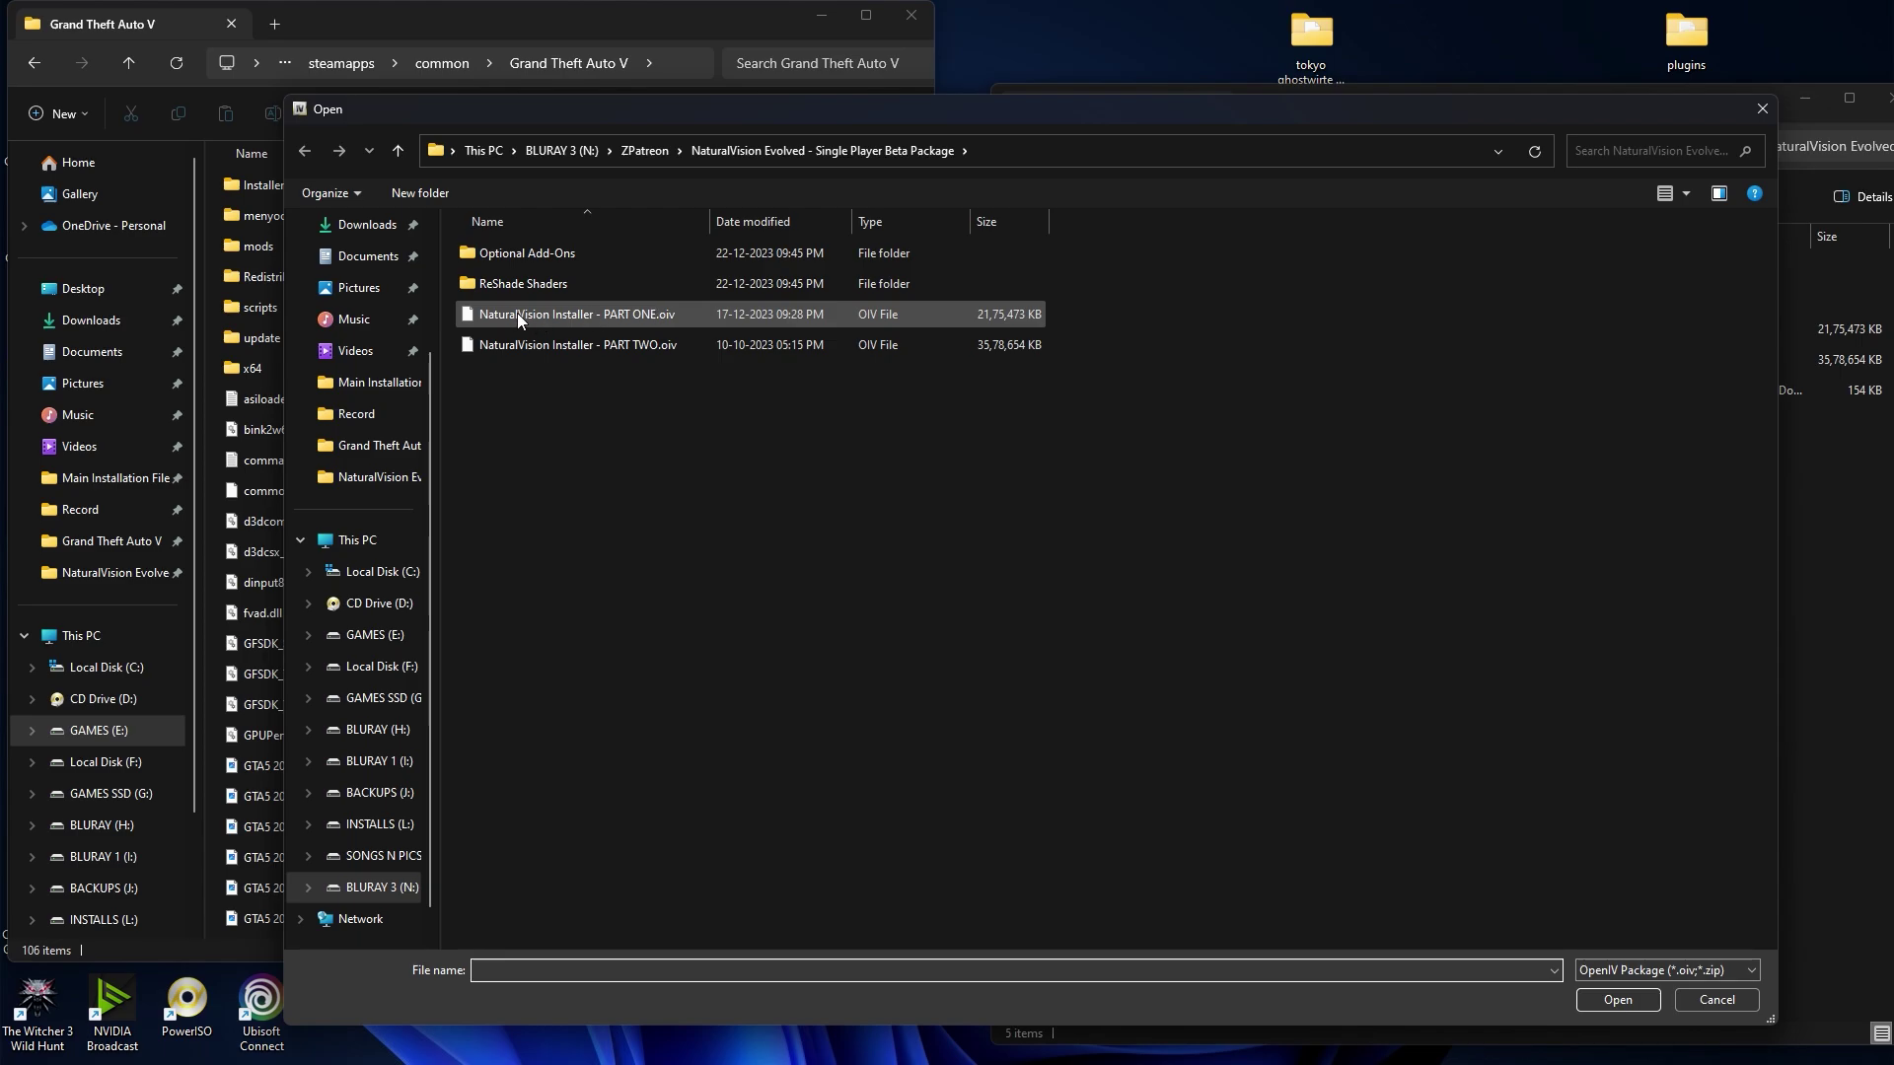
{"action": "left_click", "coordinate": [1618, 999]}
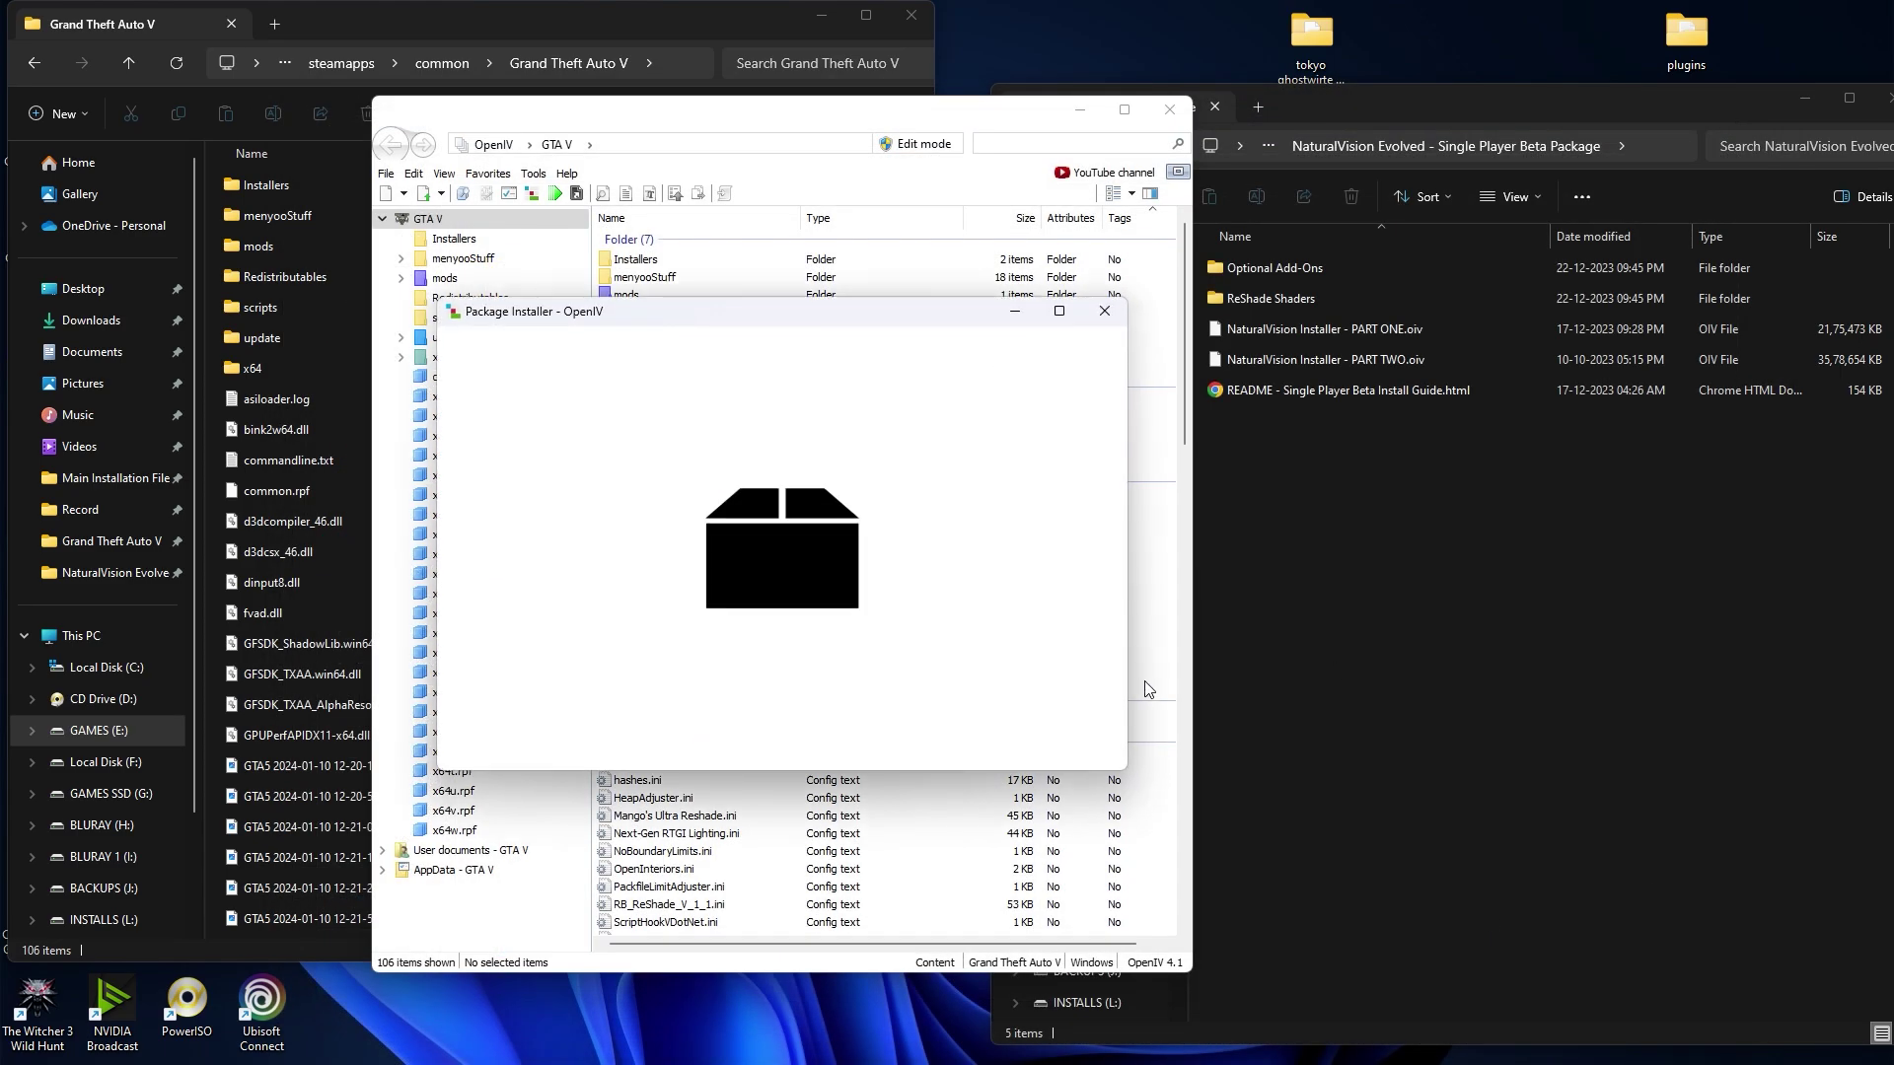
{"action": "left_click", "coordinate": [1073, 460]}
{"action": "left_click", "coordinate": [696, 525]}
{"action": "left_click", "coordinate": [708, 620]}
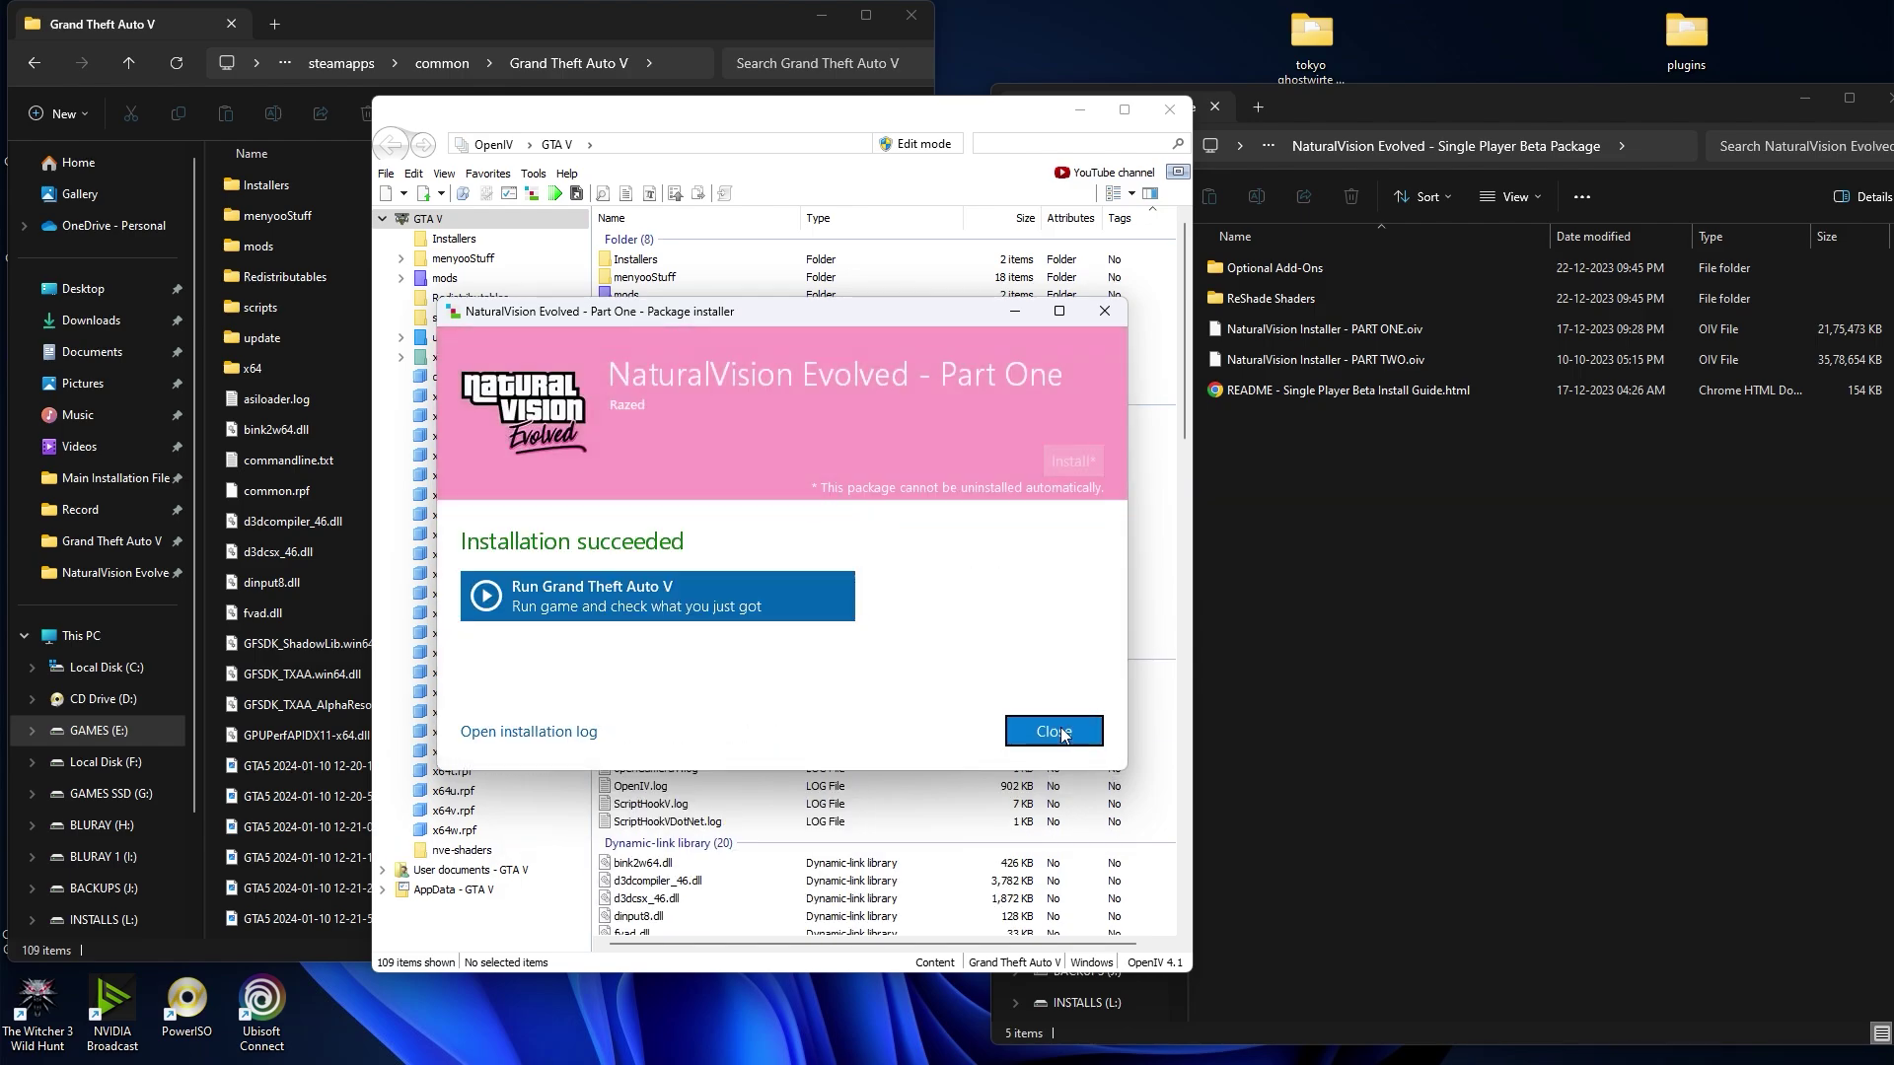
{"action": "left_click", "coordinate": [1054, 731]}
Step: Install NaturalVision Installer - PART TWO.oiv into the mods folder
{"action": "left_click", "coordinate": [535, 196]}
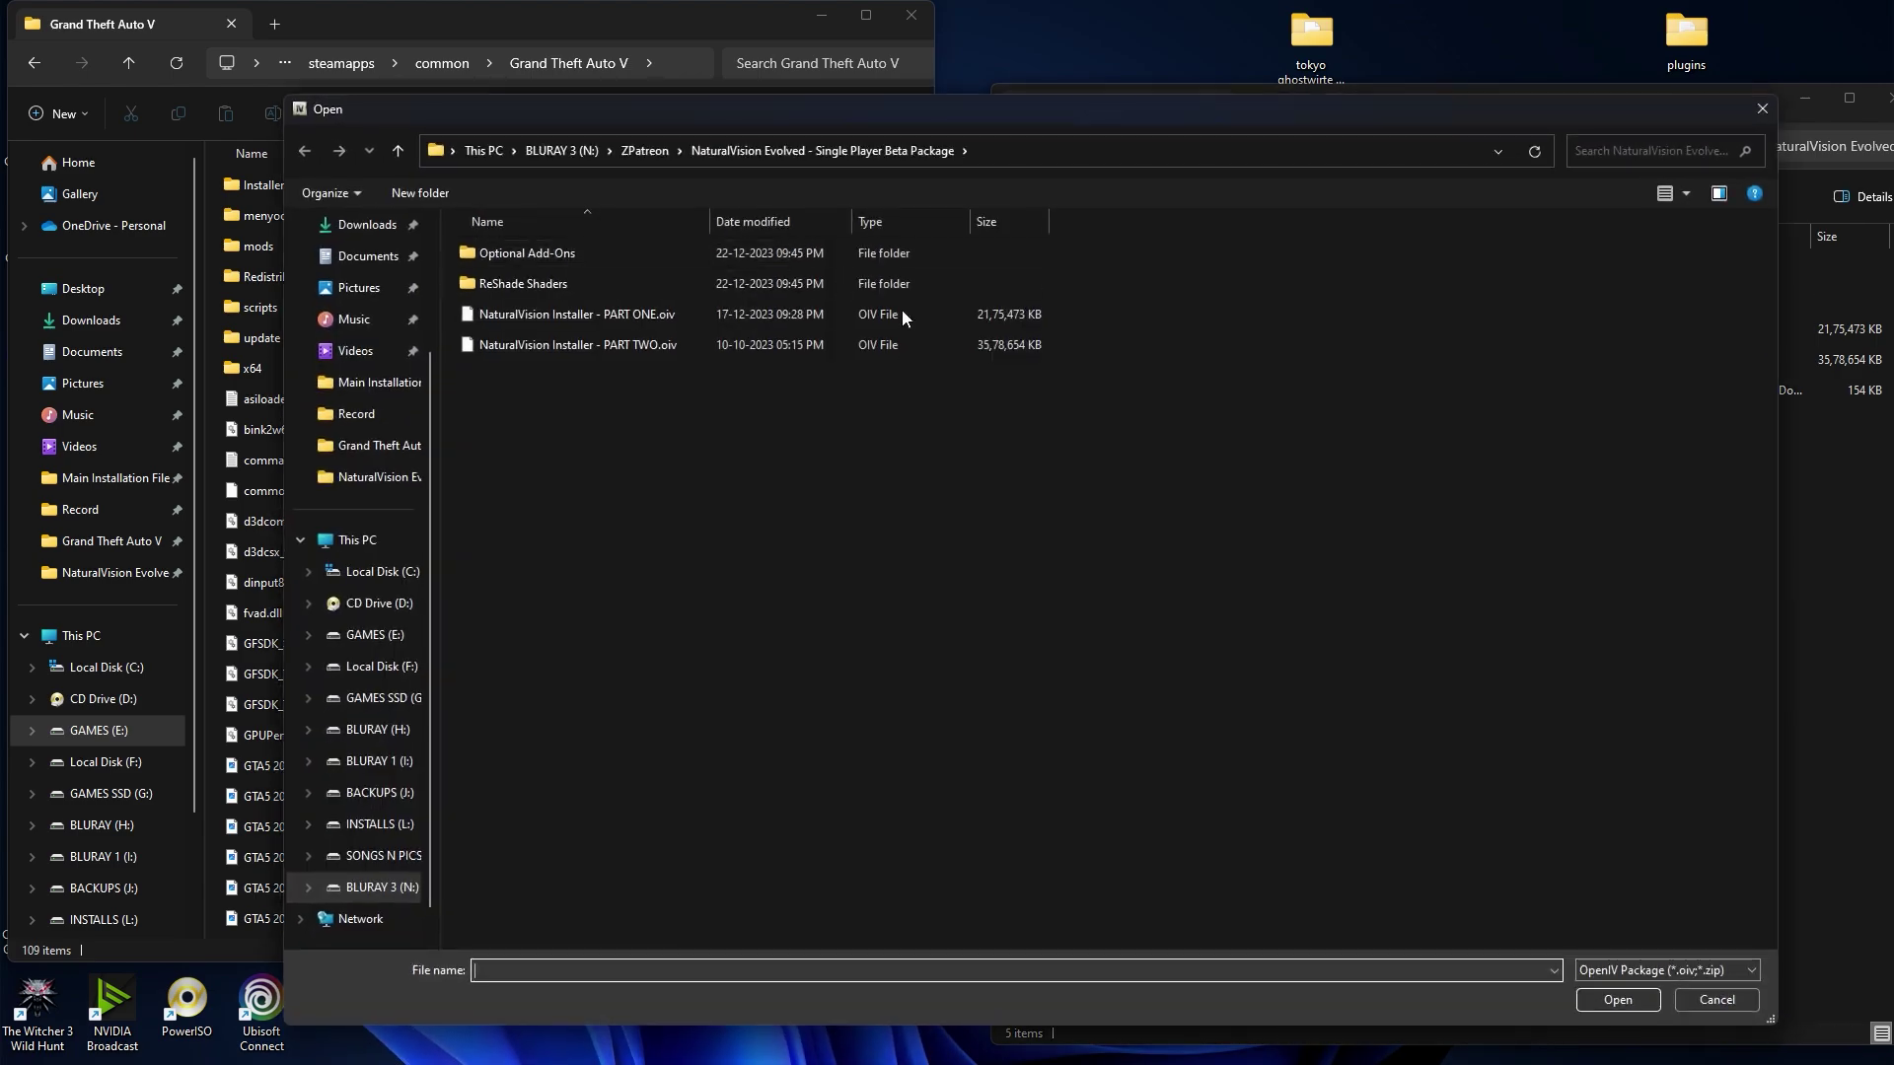
{"action": "left_click", "coordinate": [632, 345]}
{"action": "left_click", "coordinate": [1639, 999]}
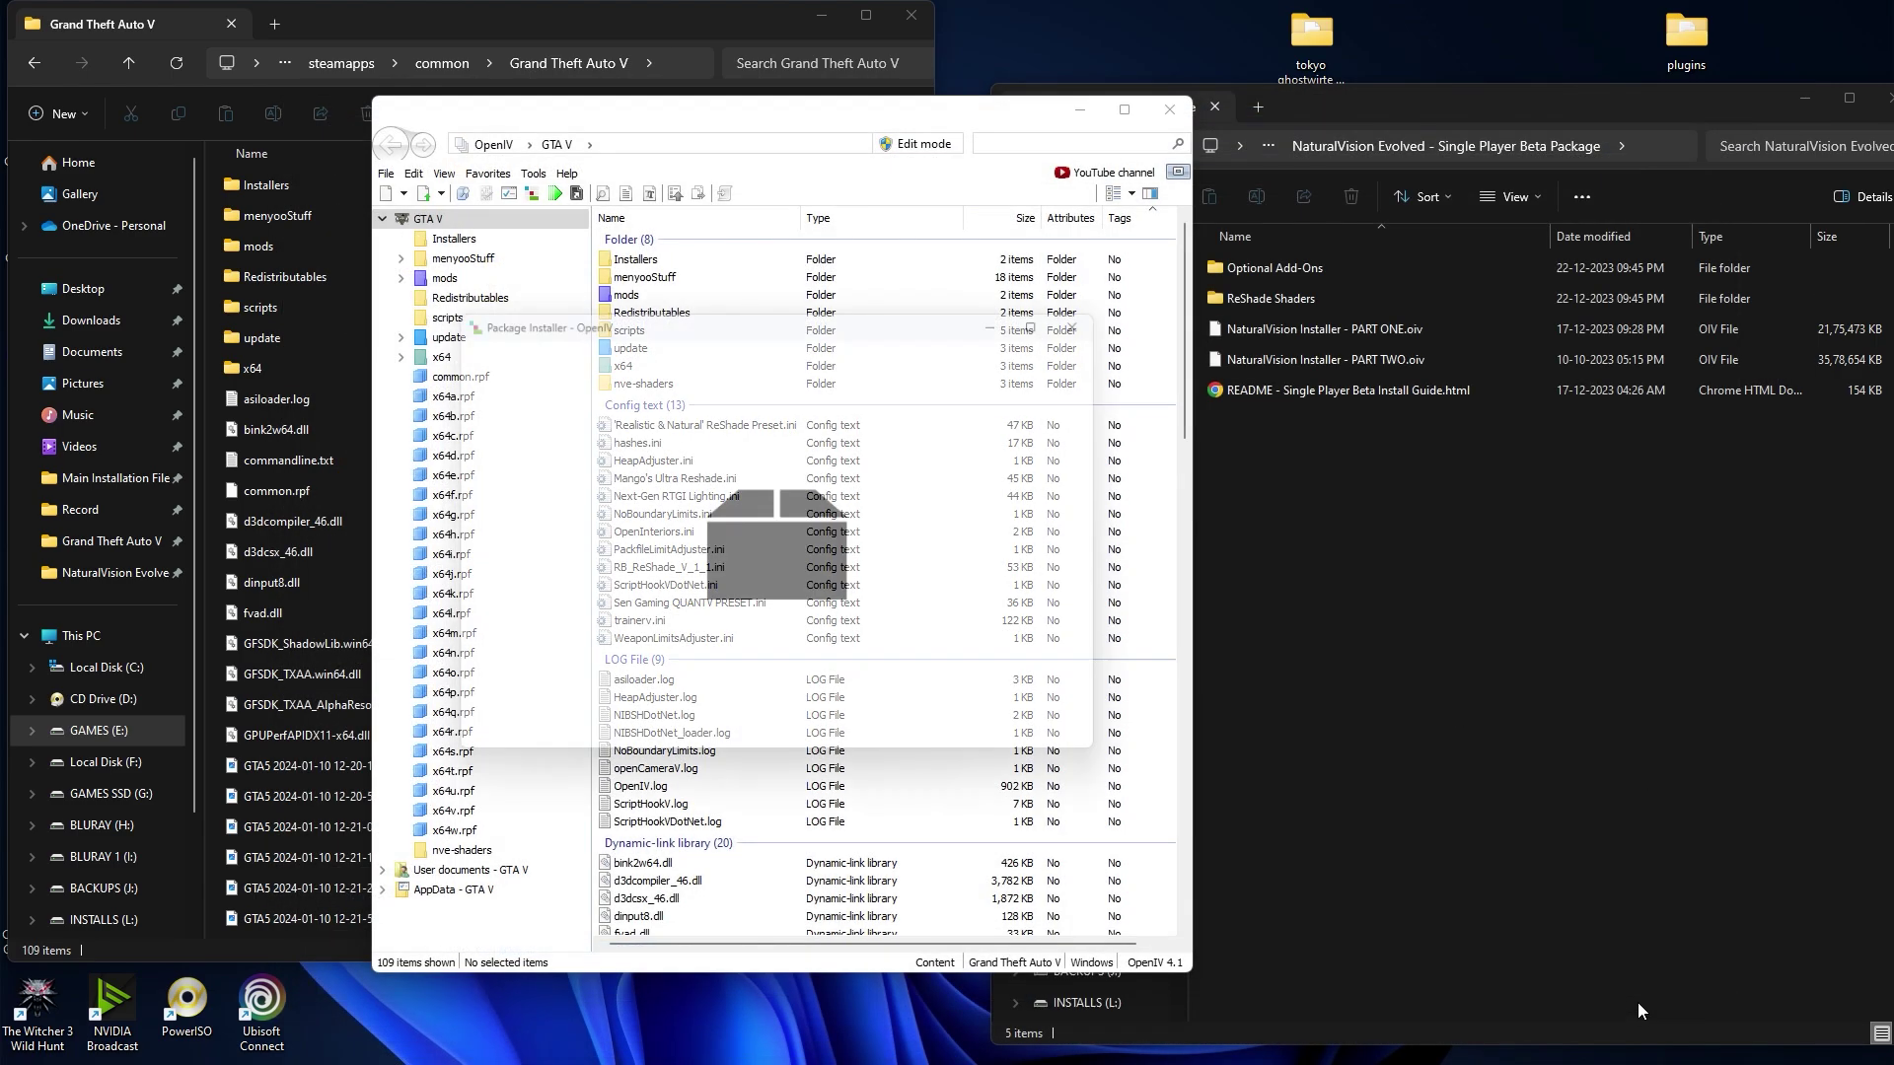
{"action": "left_click", "coordinate": [1075, 463]}
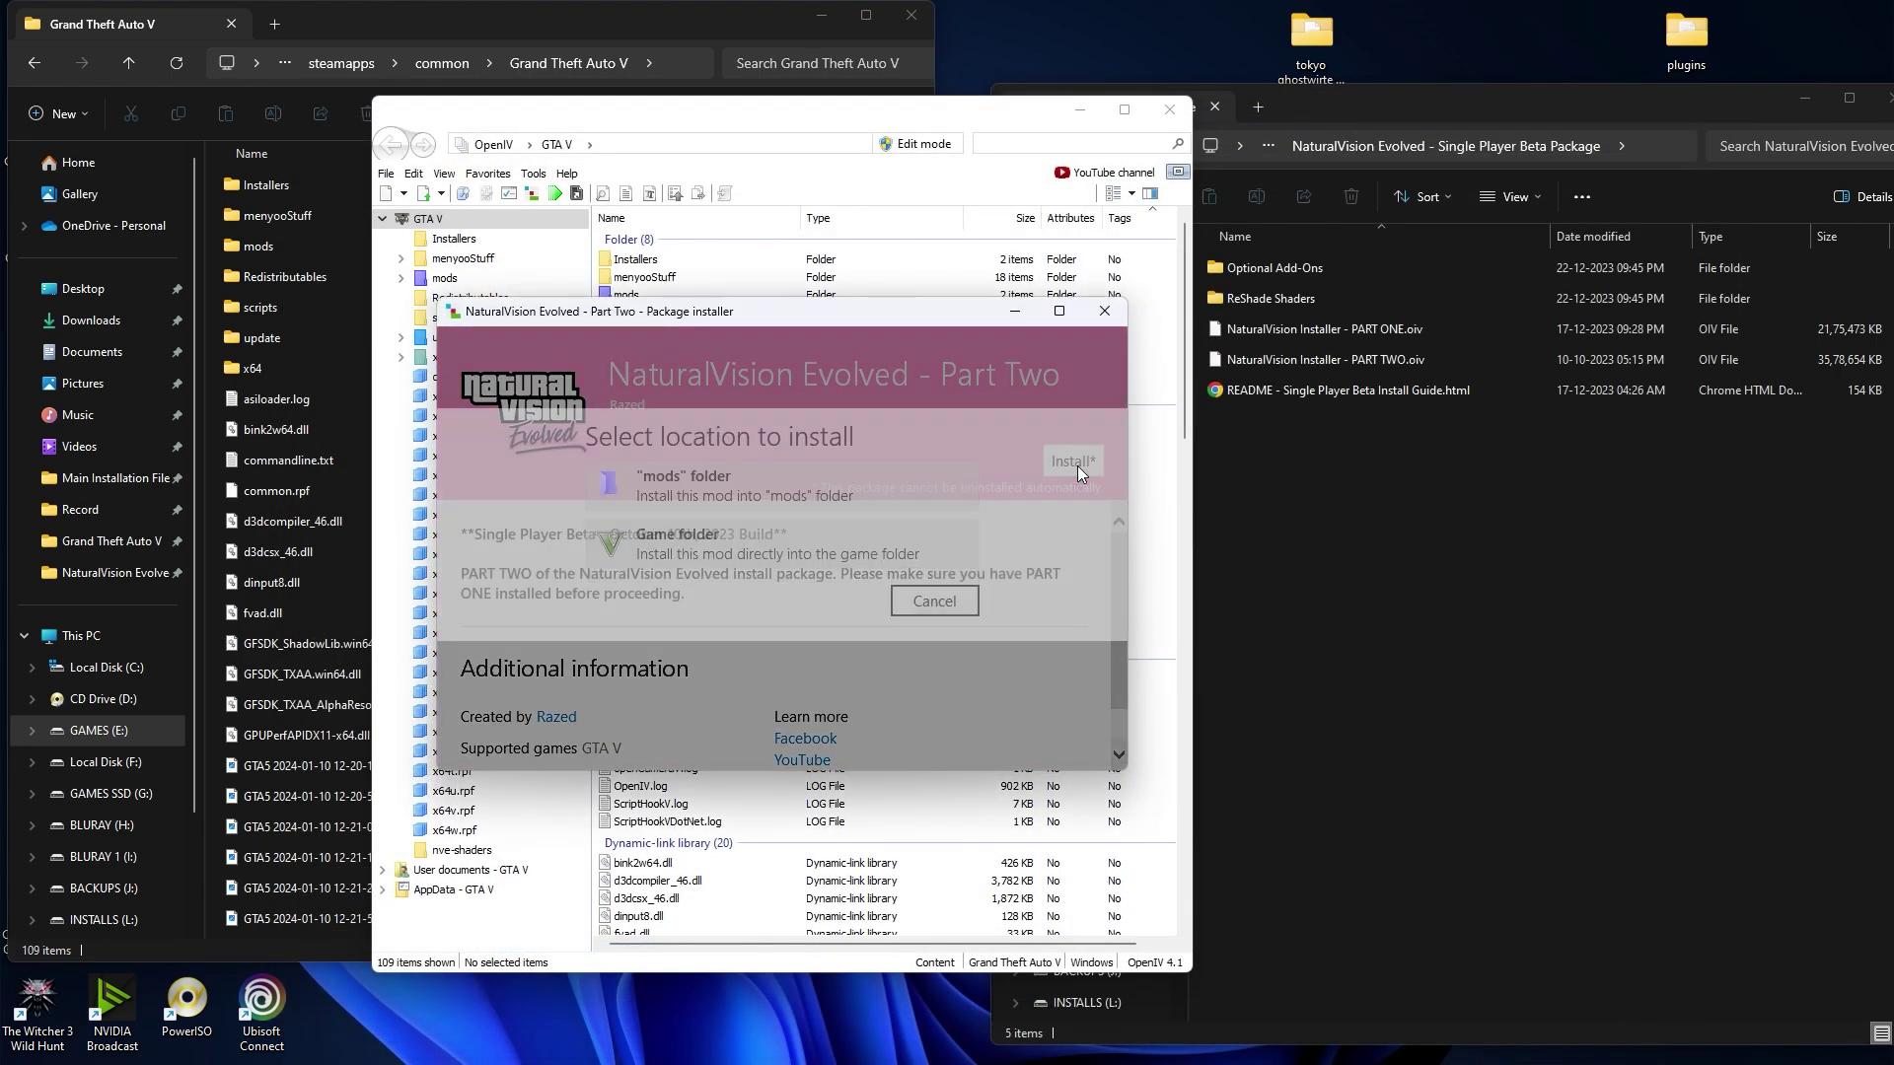
{"action": "left_click", "coordinate": [805, 513]}
{"action": "left_click", "coordinate": [633, 609]}
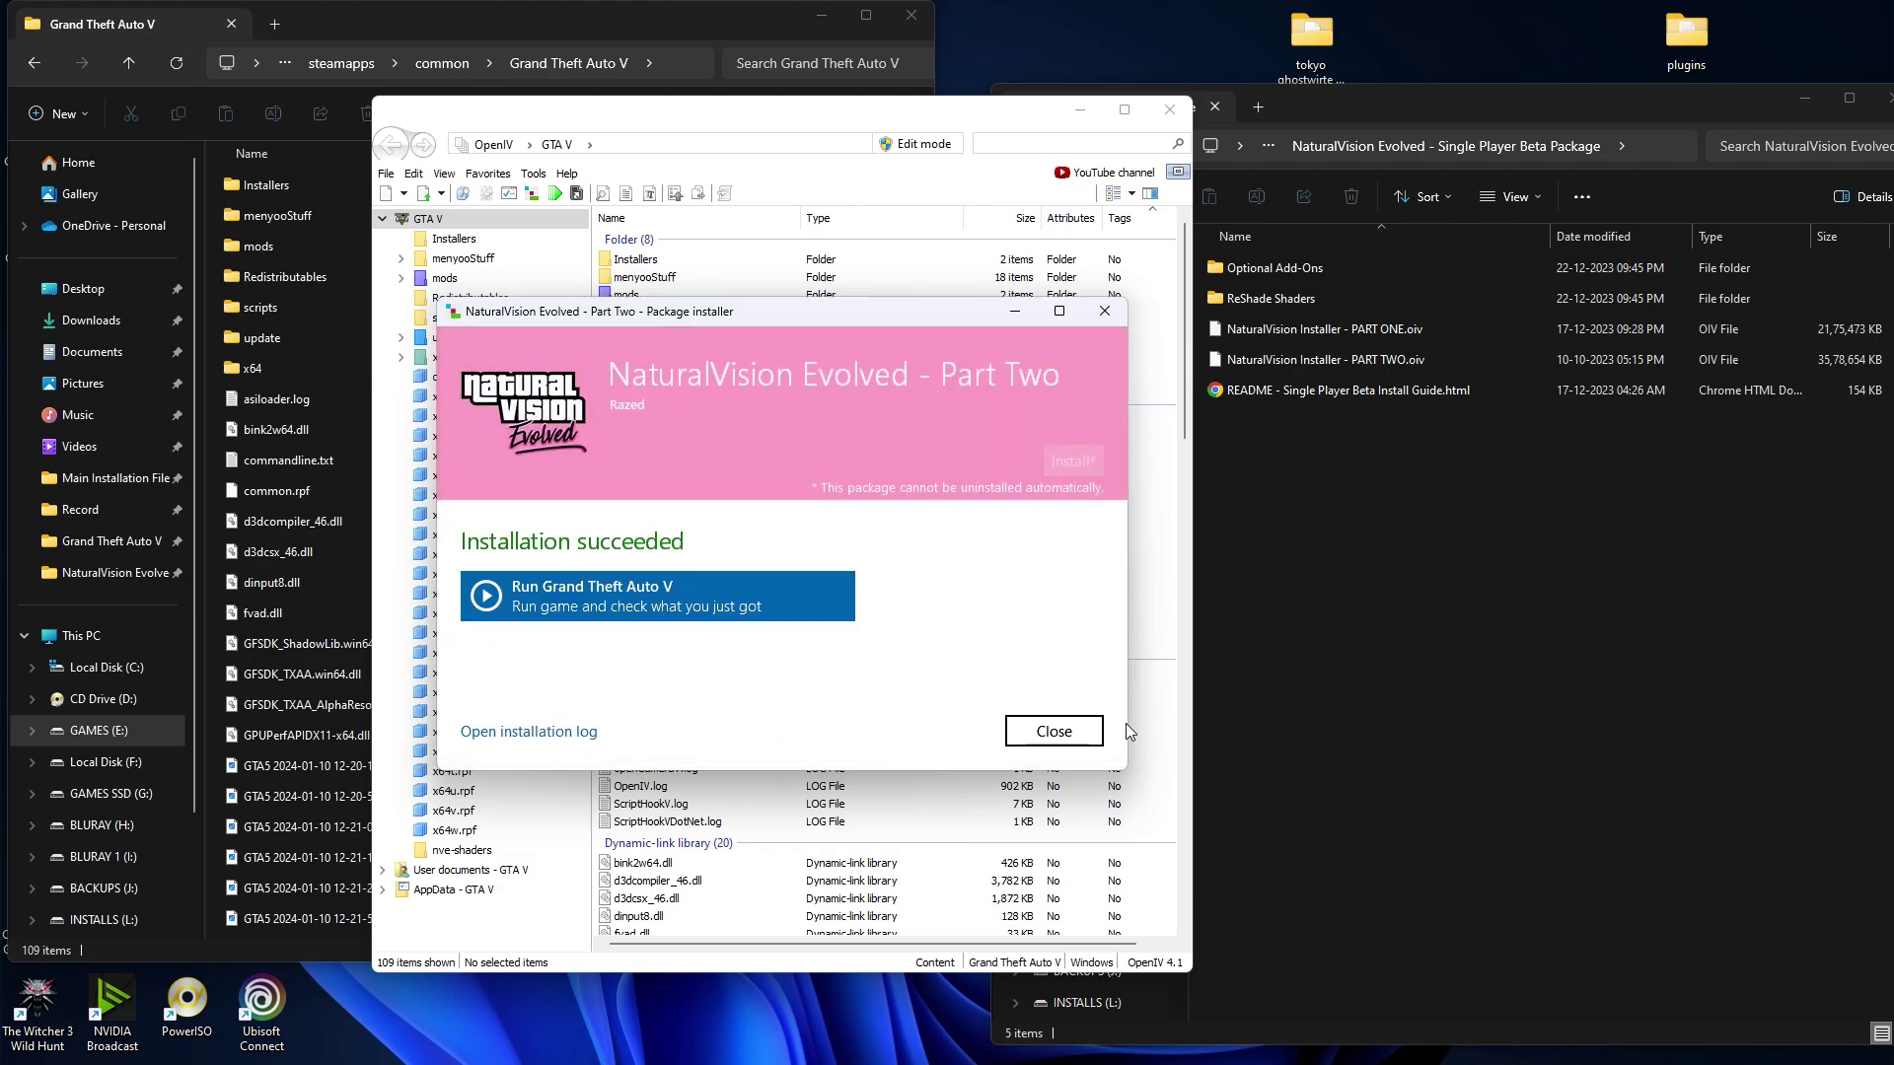
{"action": "left_click", "coordinate": [1073, 731]}
{"action": "left_click", "coordinate": [532, 193]}
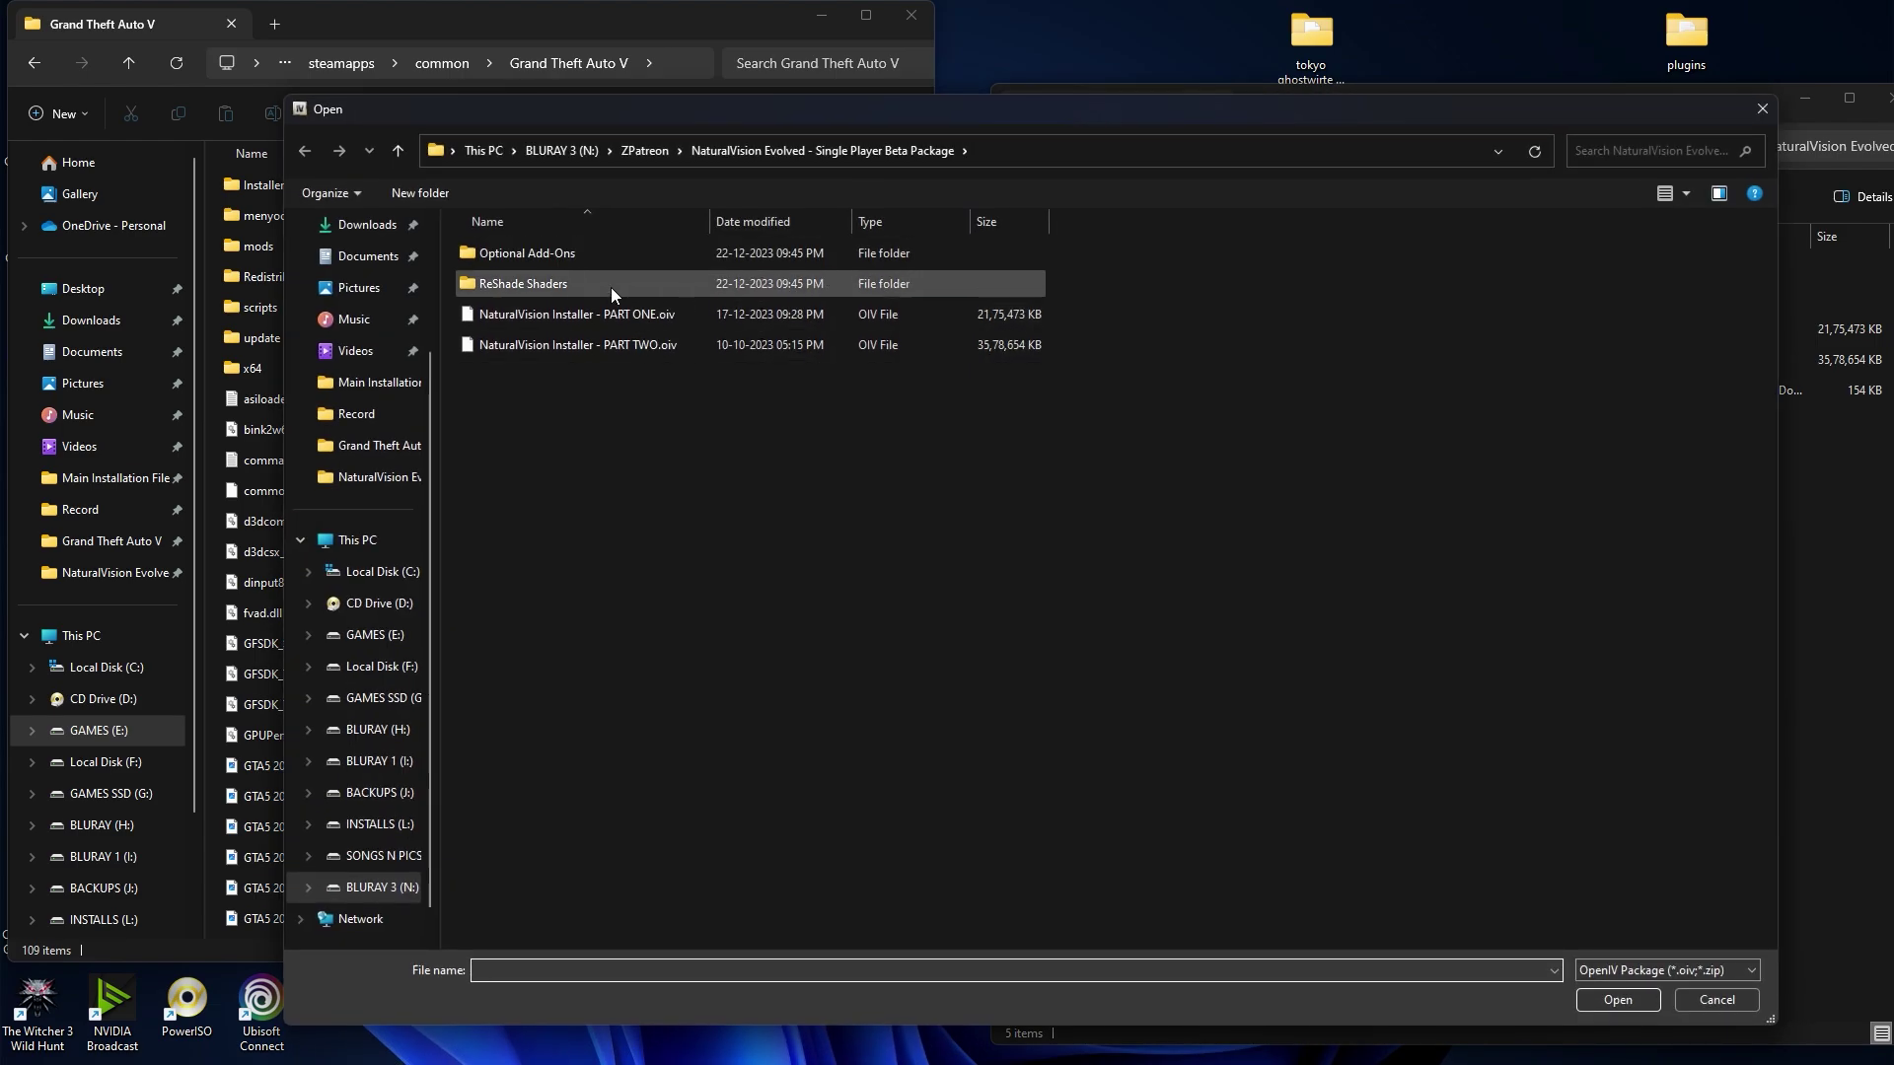
Step: Install the 4. Parallax Roads and Pavement Overhaul package from the Optional Add-Ons folder
{"action": "double_click", "coordinate": [598, 254]}
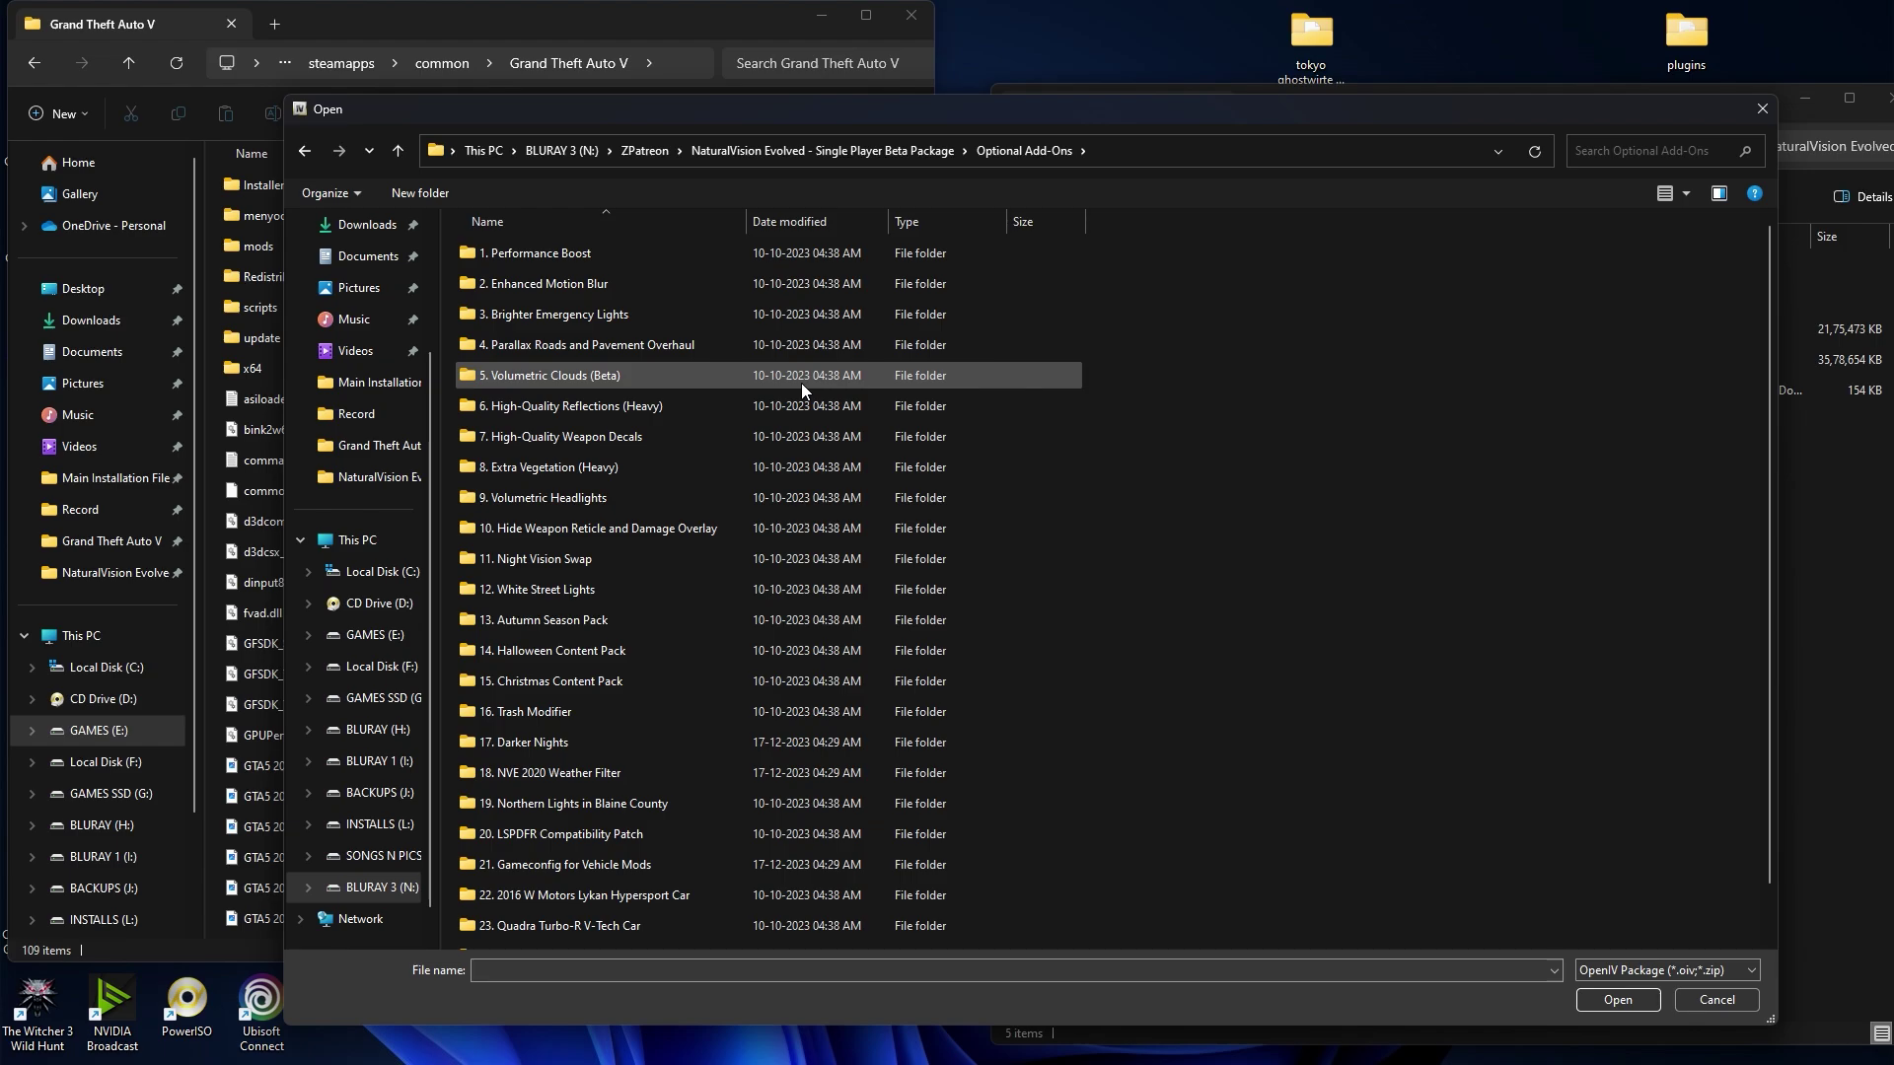
{"action": "mouse_move", "coordinate": [889, 114]}
{"action": "left_mouse_down"}
{"action": "mouse_move", "coordinate": [926, 116]}
{"action": "mouse_move", "coordinate": [873, 113]}
{"action": "left_mouse_up"}
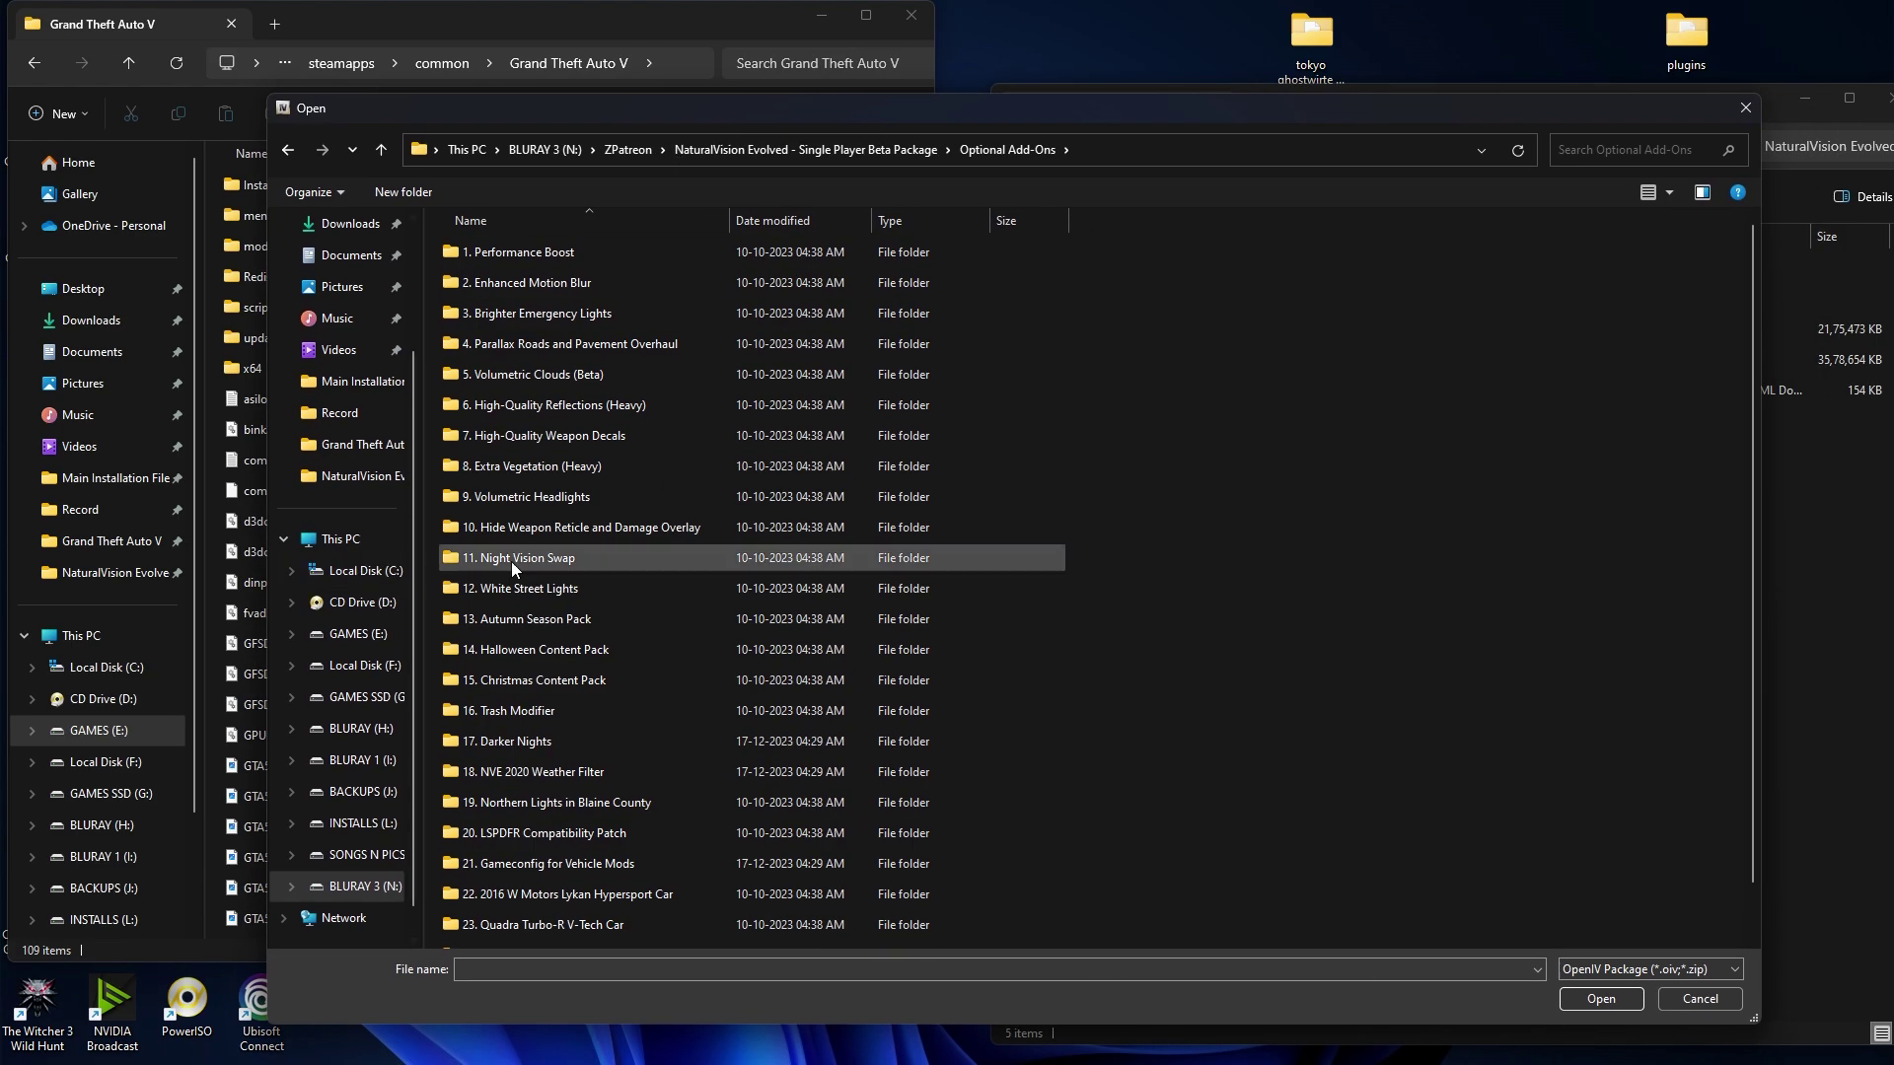
{"action": "double_click", "coordinate": [508, 344]}
{"action": "left_click", "coordinate": [553, 255]}
{"action": "left_click", "coordinate": [1624, 996]}
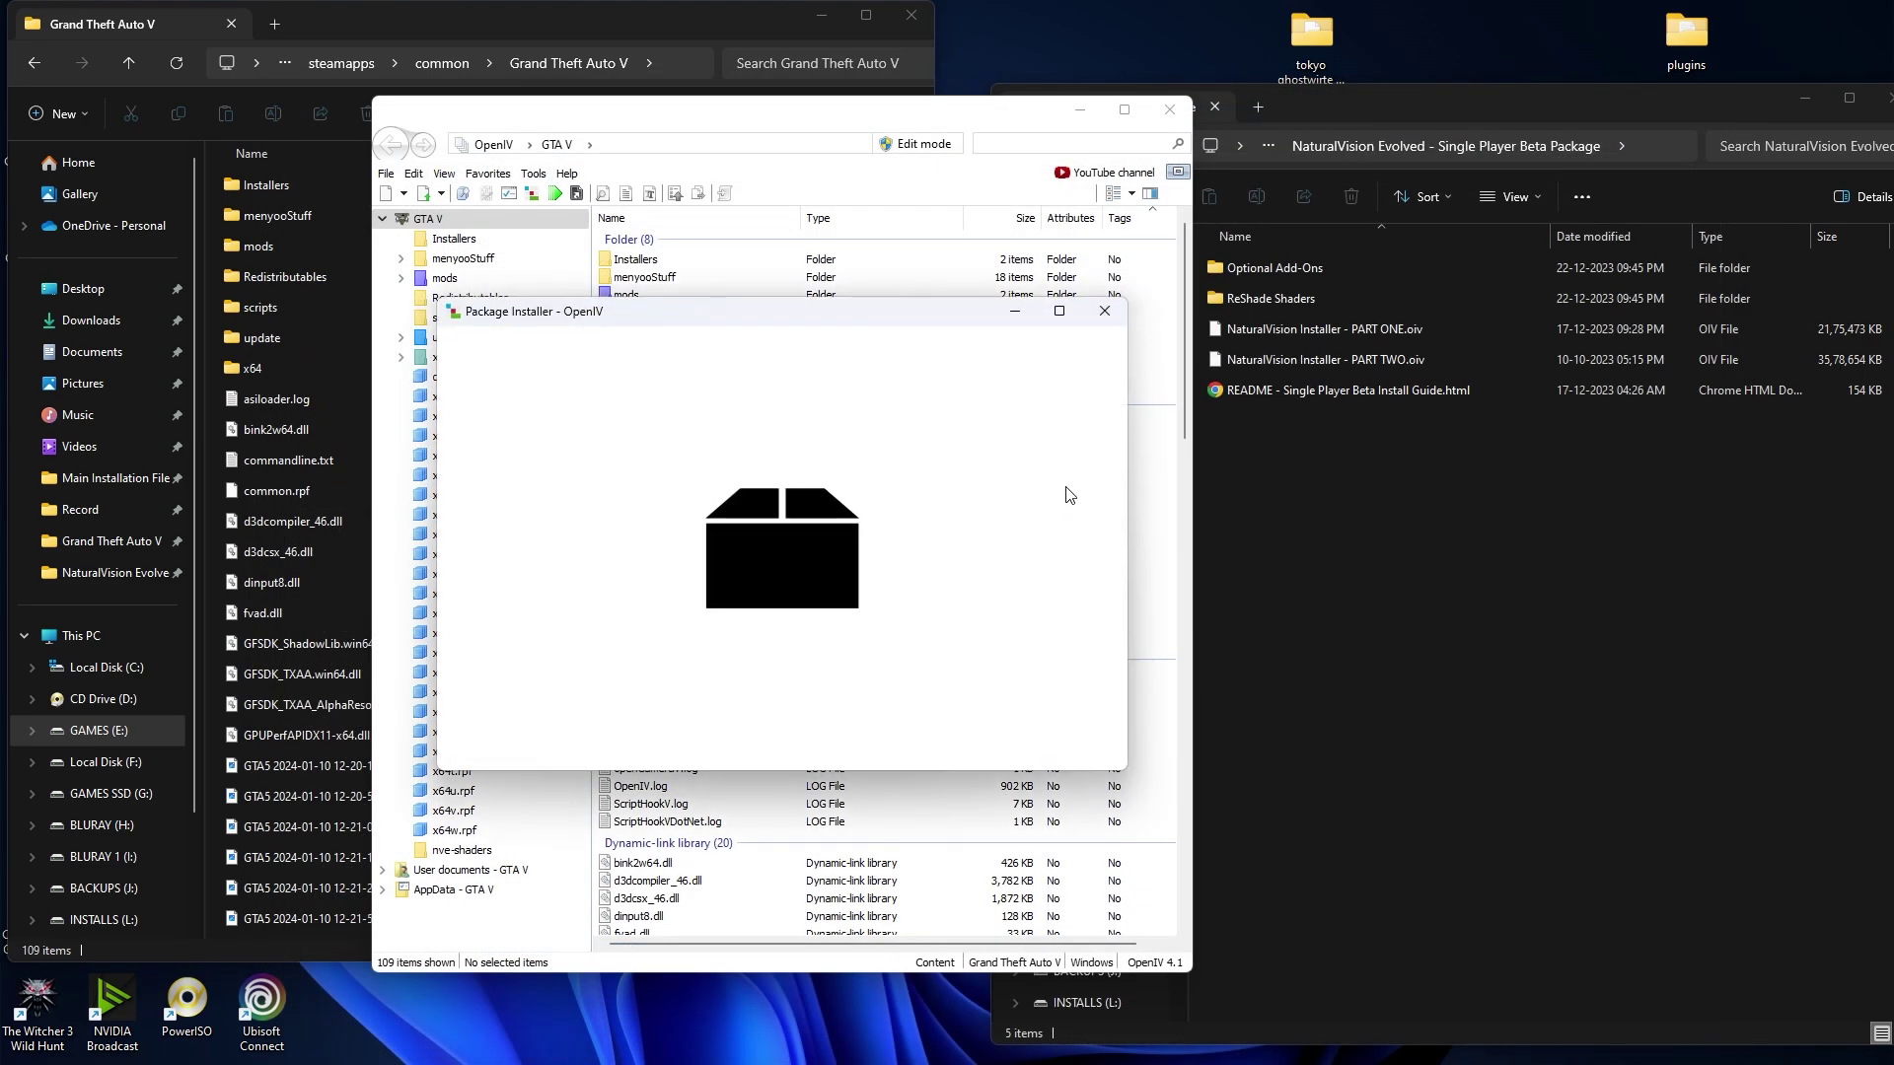
{"action": "left_click", "coordinate": [1082, 460]}
{"action": "left_click", "coordinate": [779, 567]}
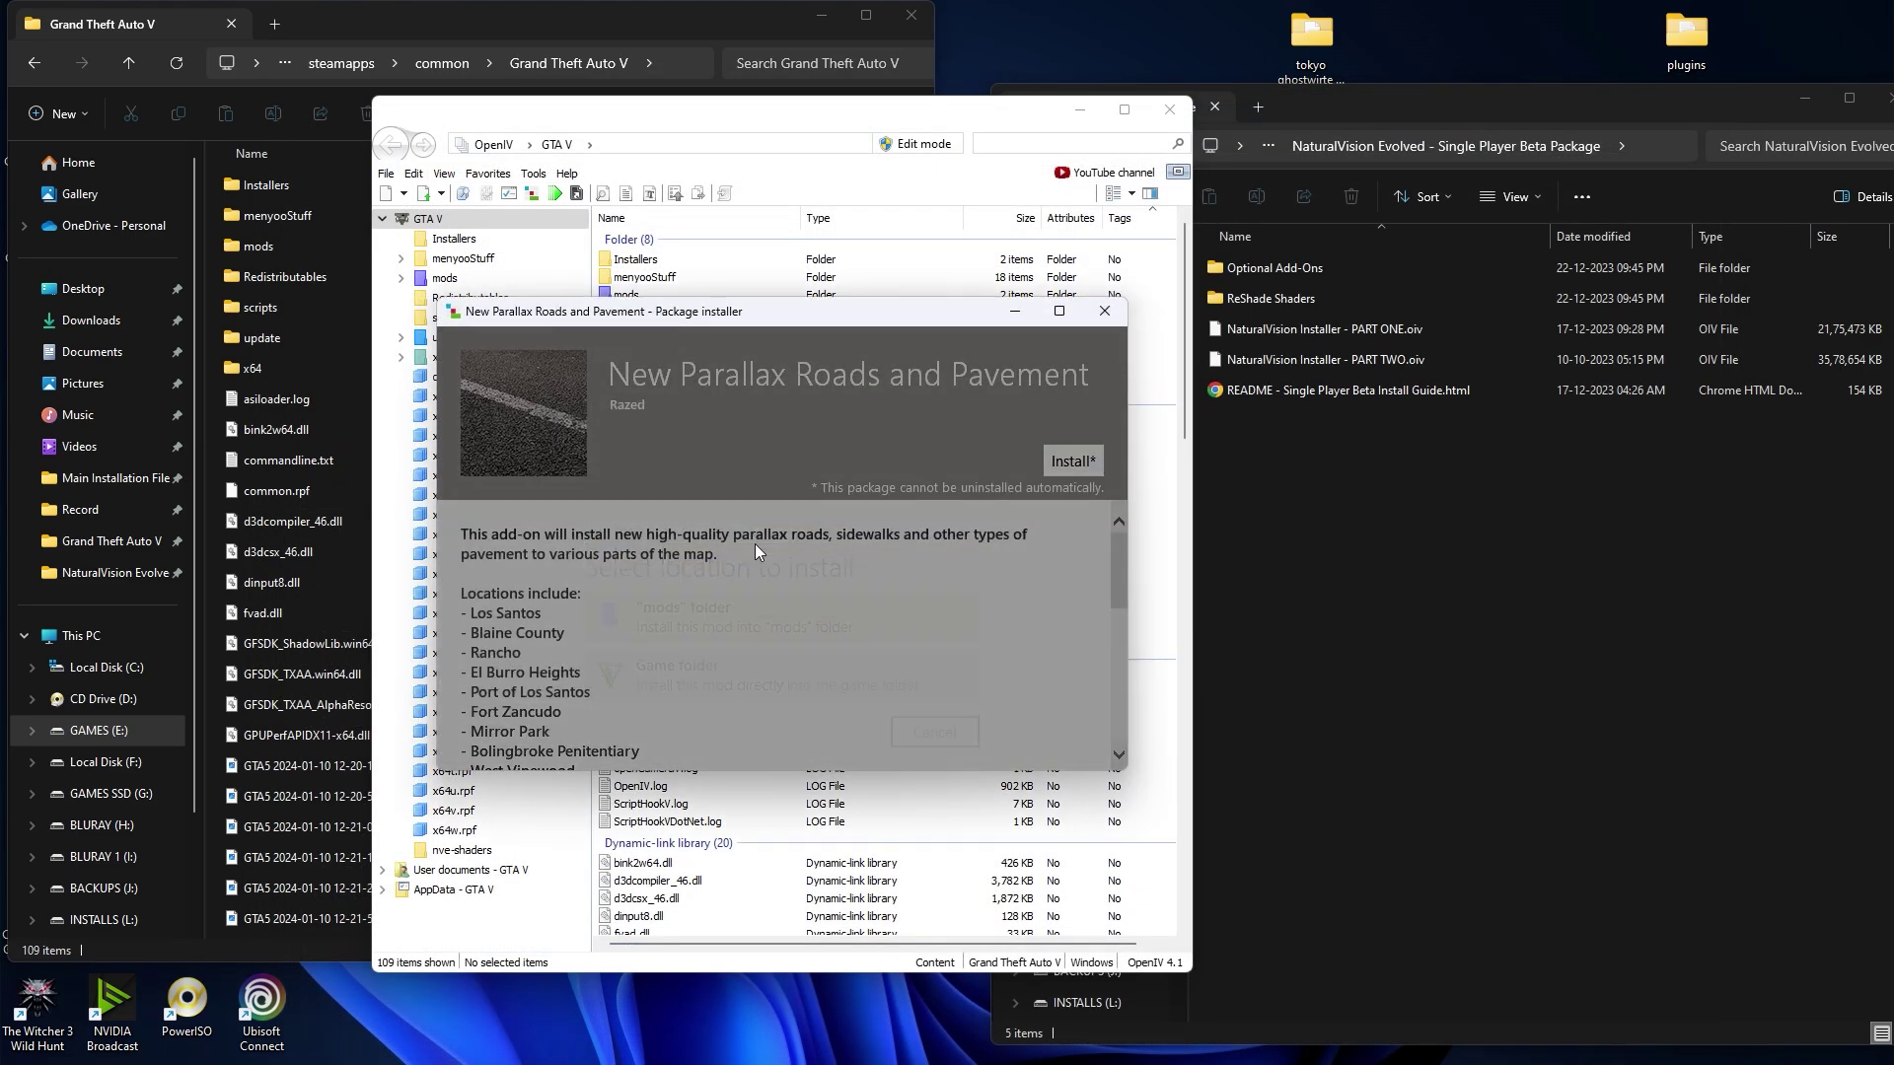
{"action": "left_click", "coordinate": [760, 631]}
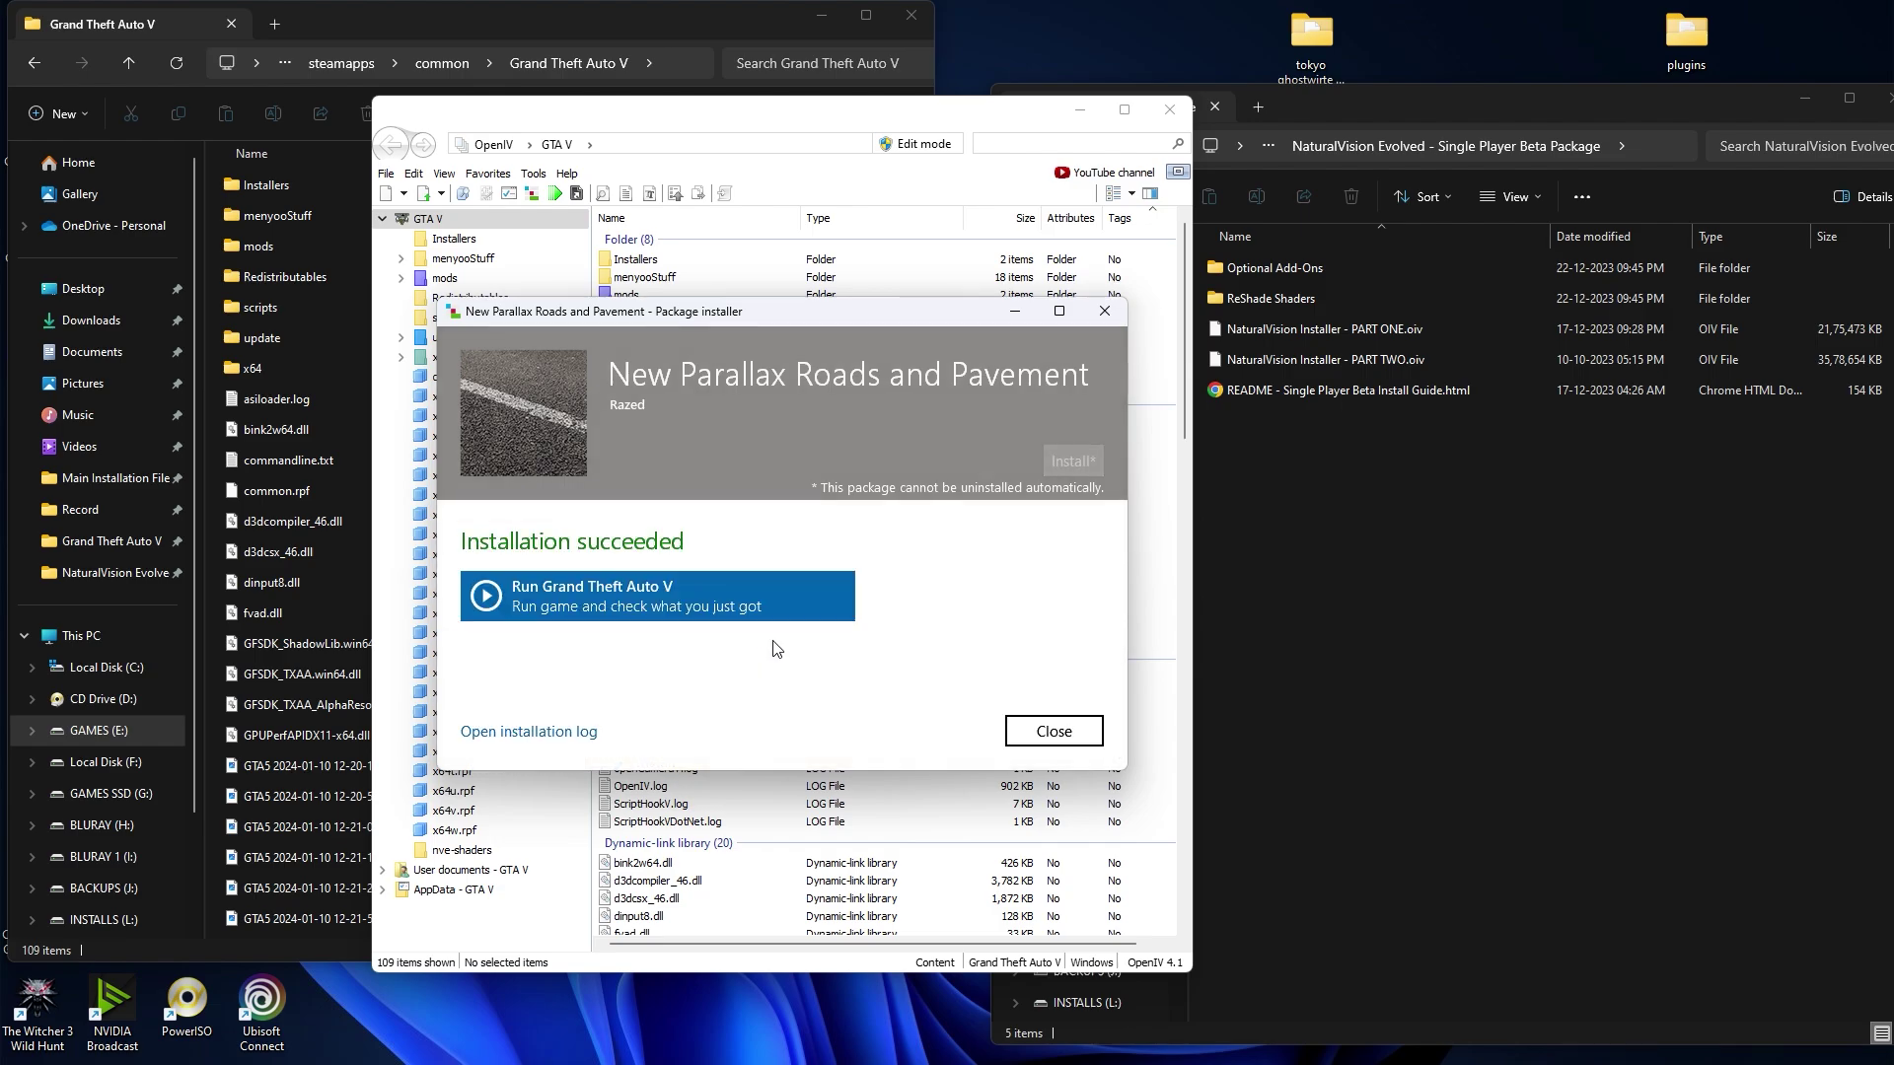
{"action": "left_click", "coordinate": [1053, 731]}
{"action": "left_click", "coordinate": [537, 192]}
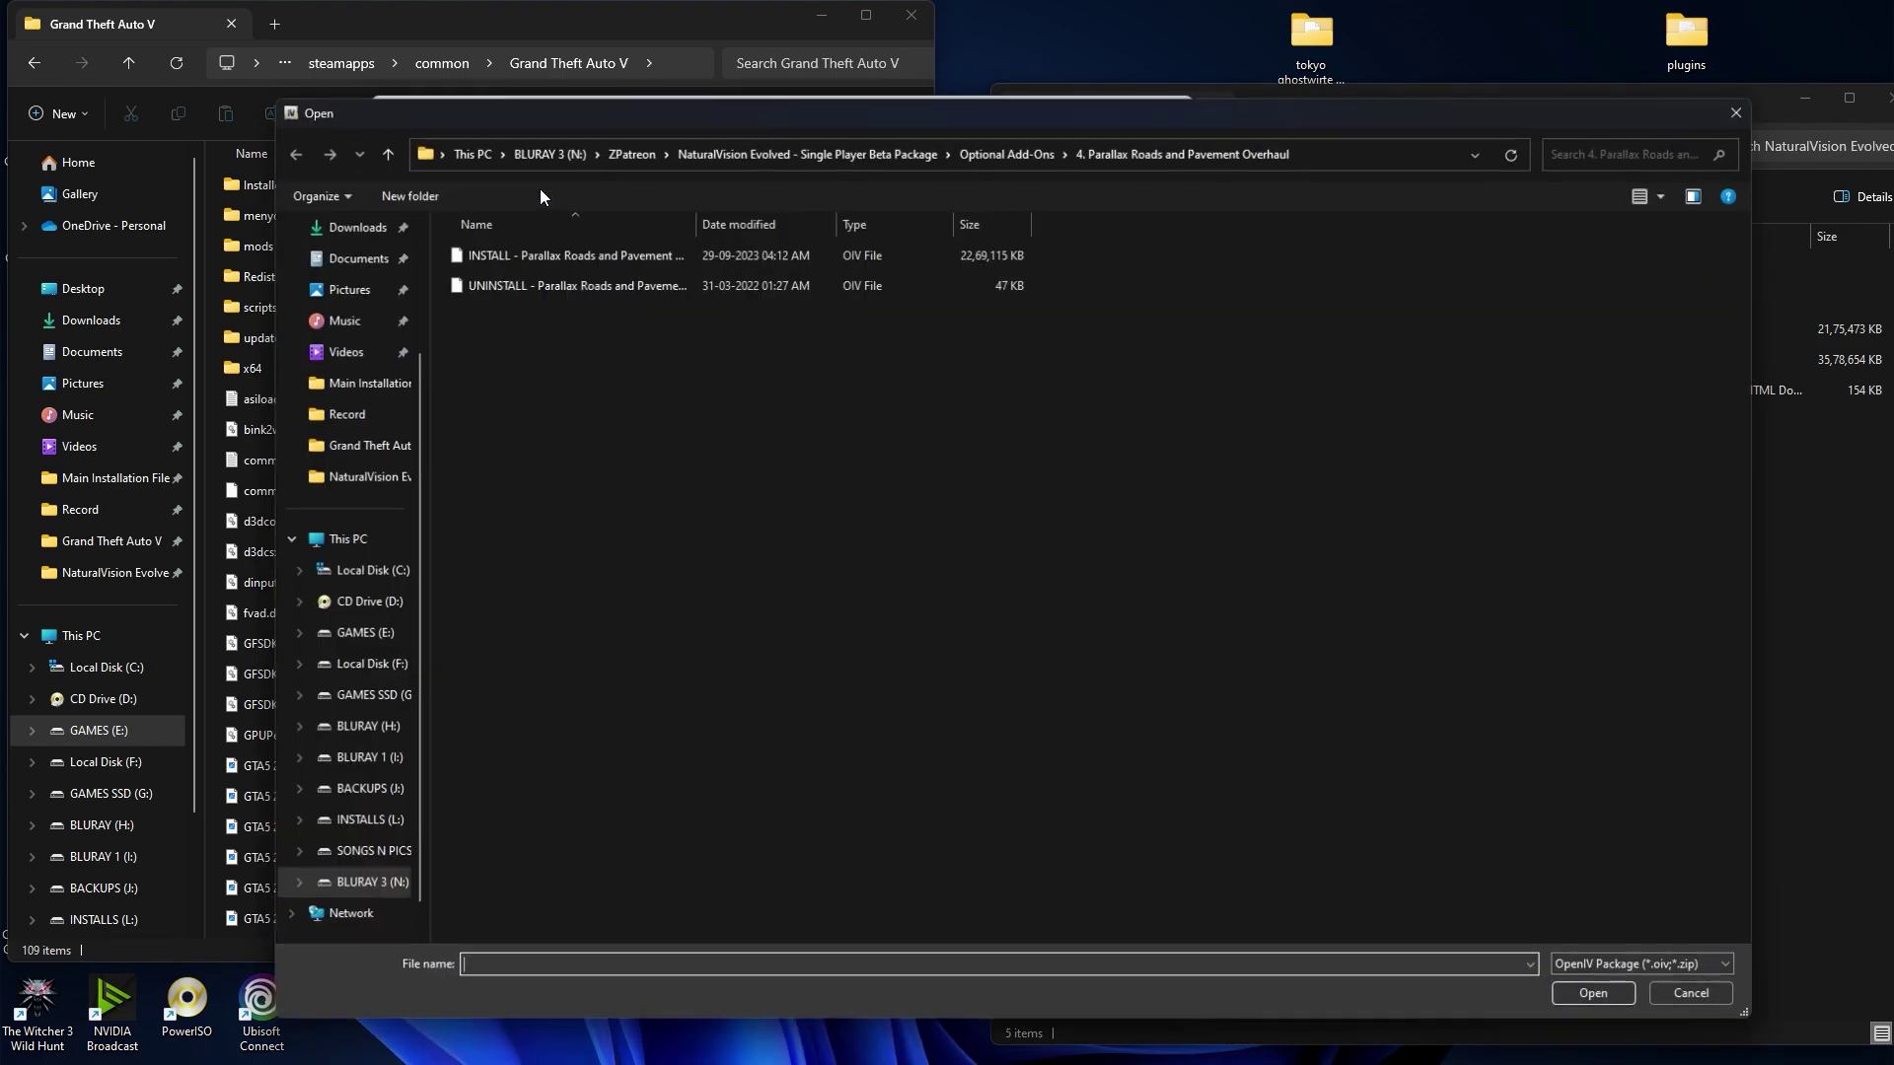
{"action": "left_click", "coordinate": [1006, 154]}
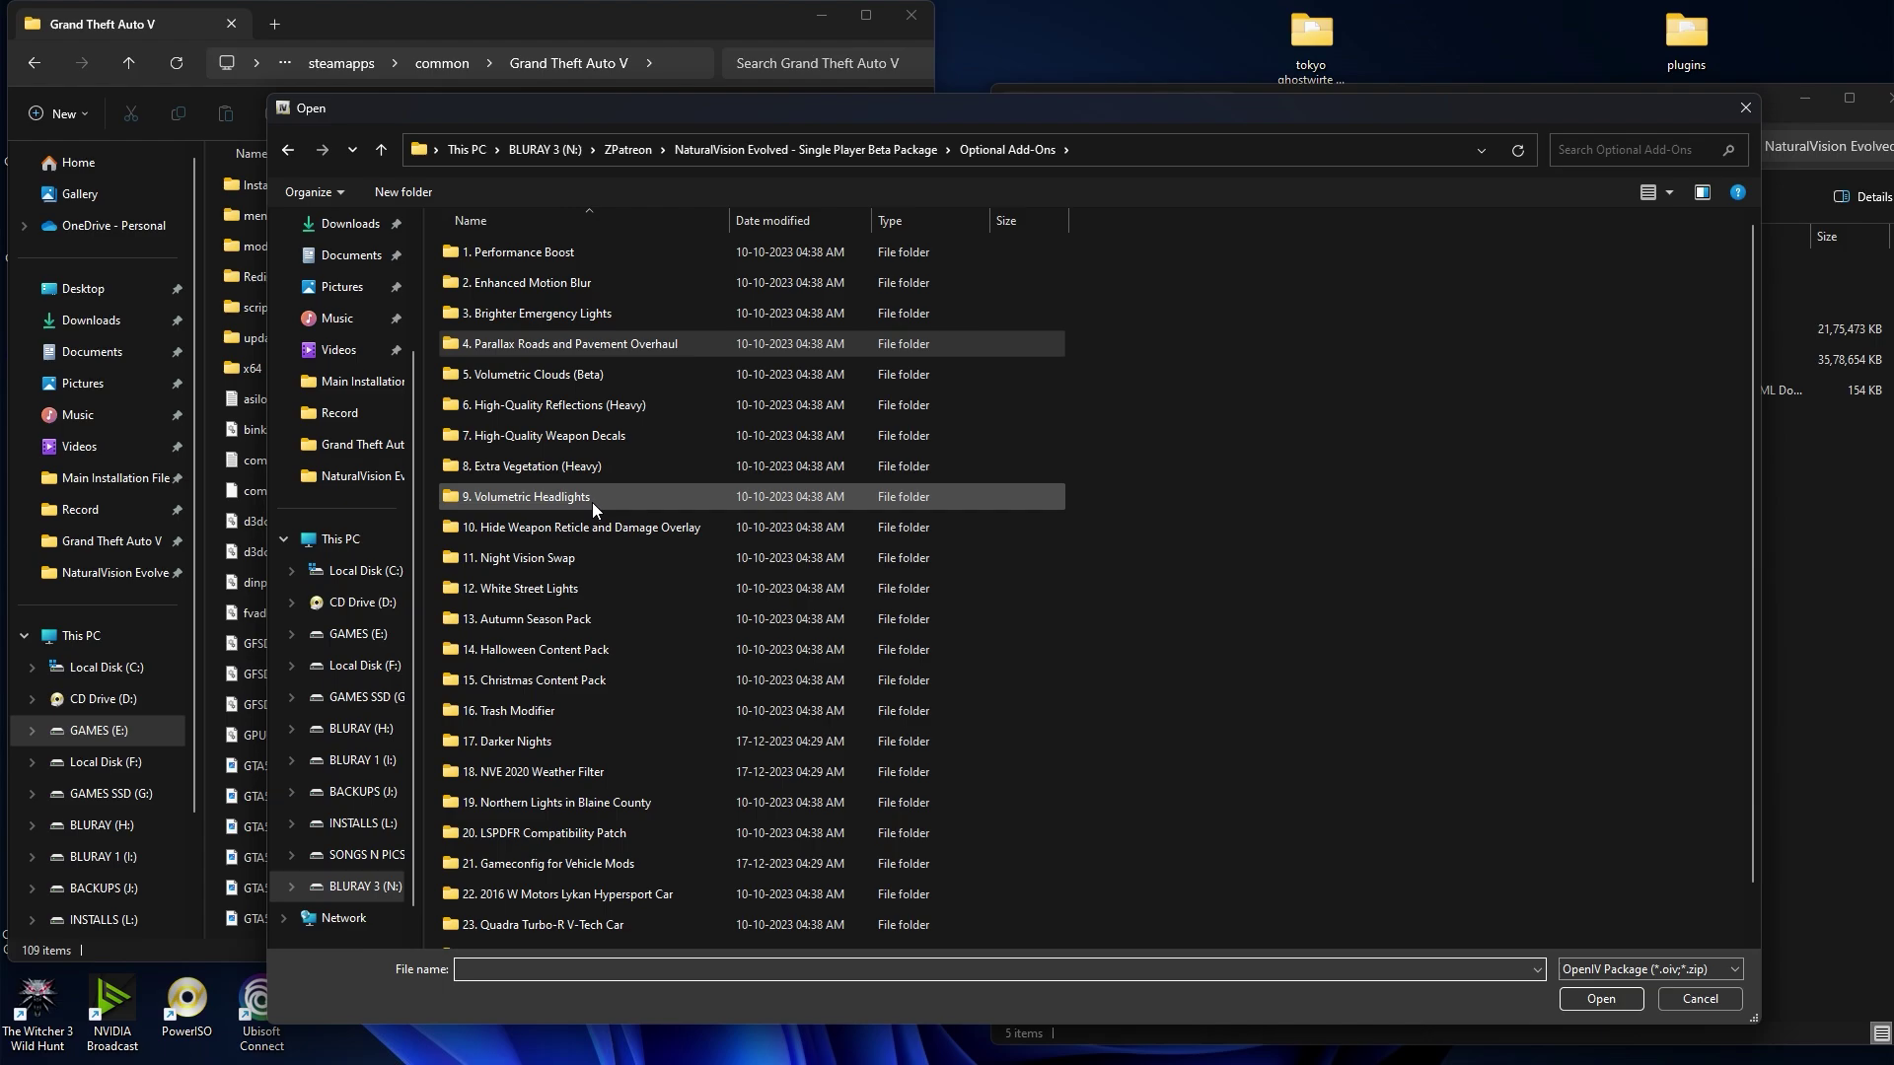
Step: Install INSTALL - High-Quality Reflections.oiv directly into the game folder
{"action": "left_click", "coordinate": [578, 407]}
{"action": "double_click", "coordinate": [671, 407]}
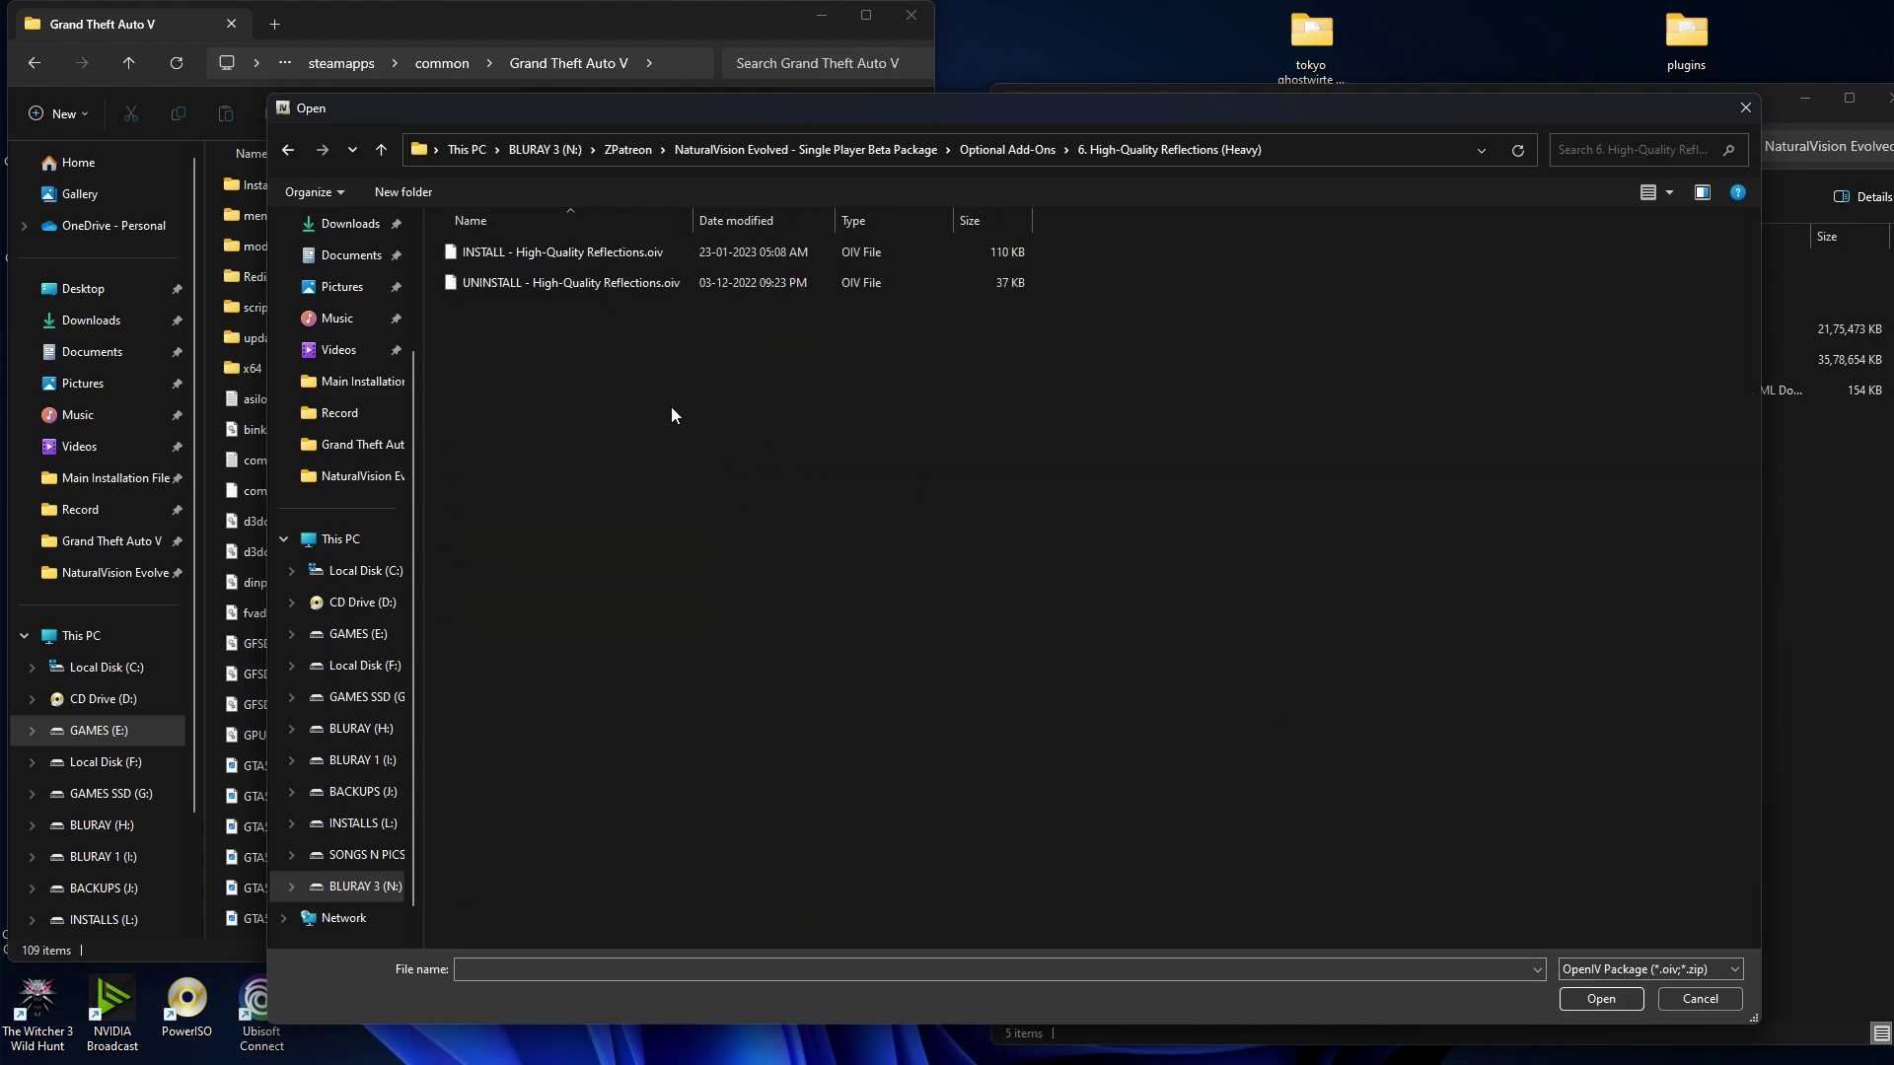
{"action": "left_click", "coordinate": [597, 257]}
{"action": "left_click", "coordinate": [1600, 1001]}
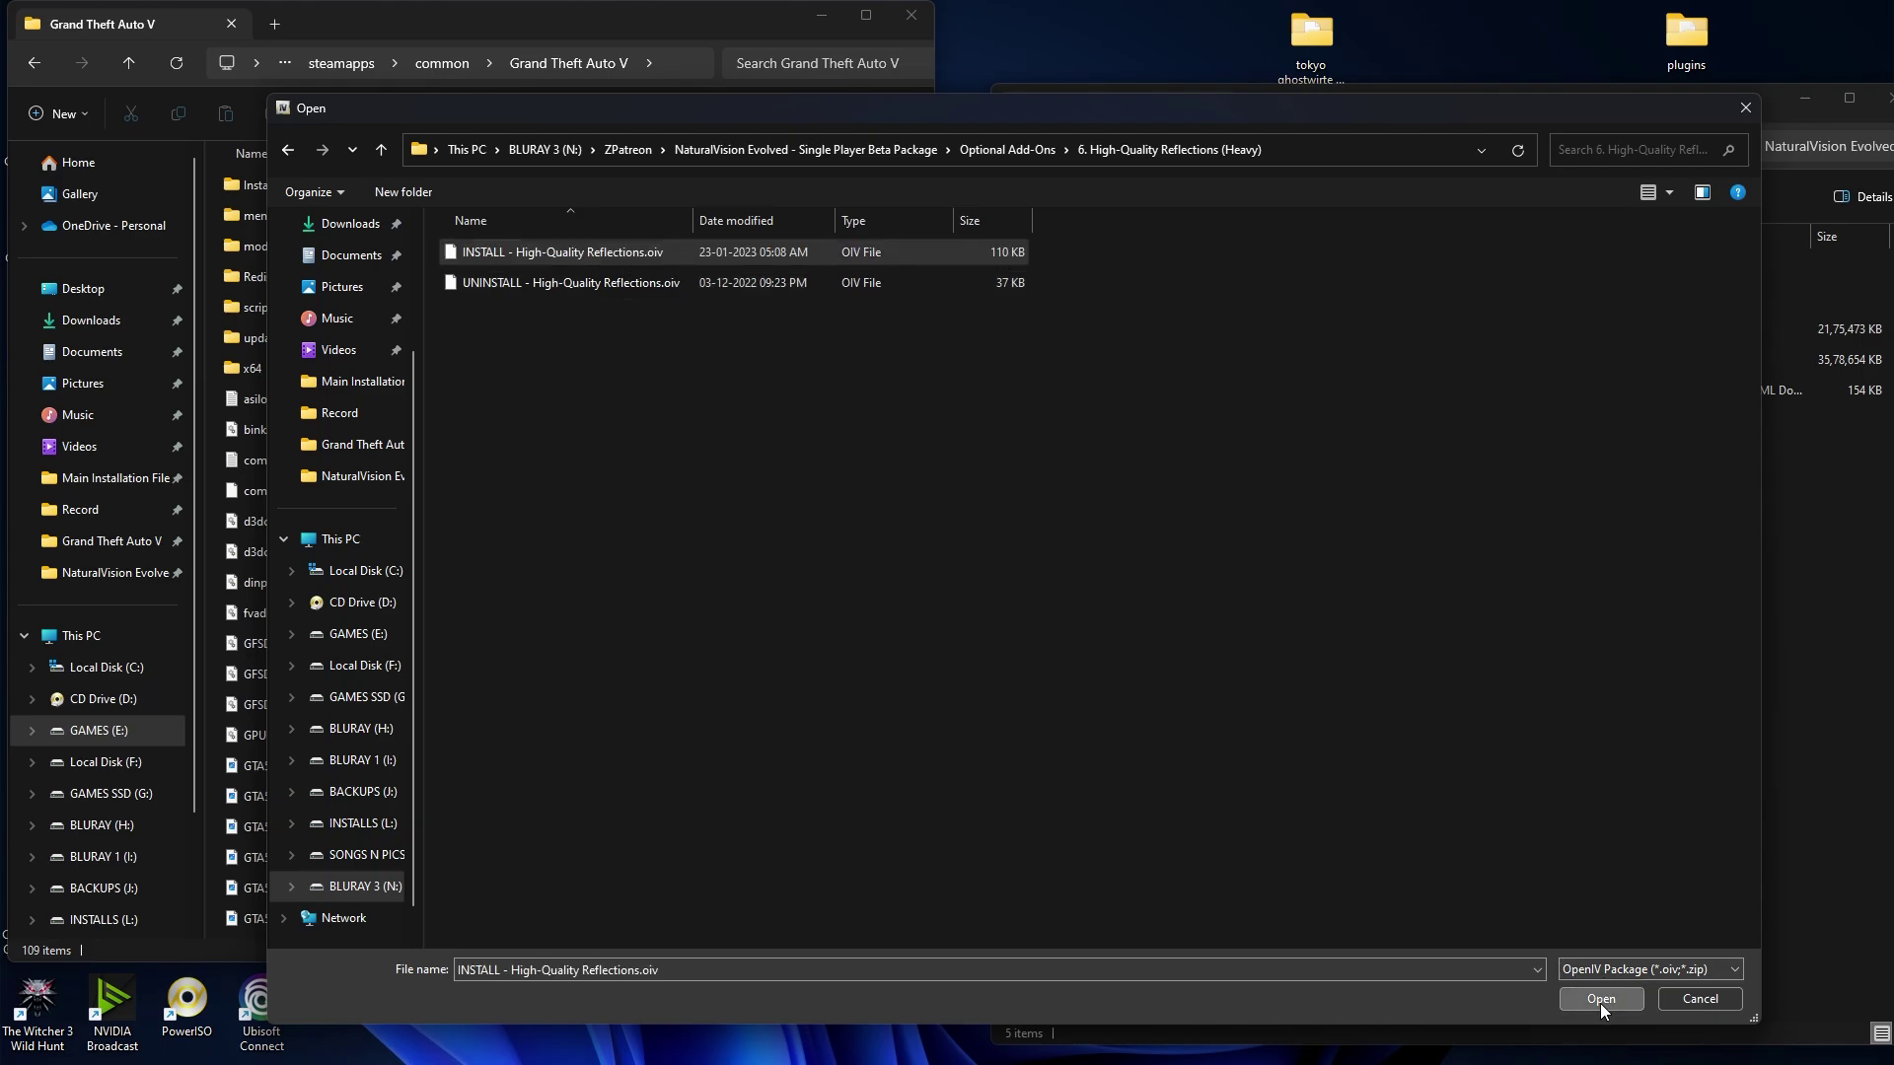
{"action": "left_click", "coordinate": [1063, 472]}
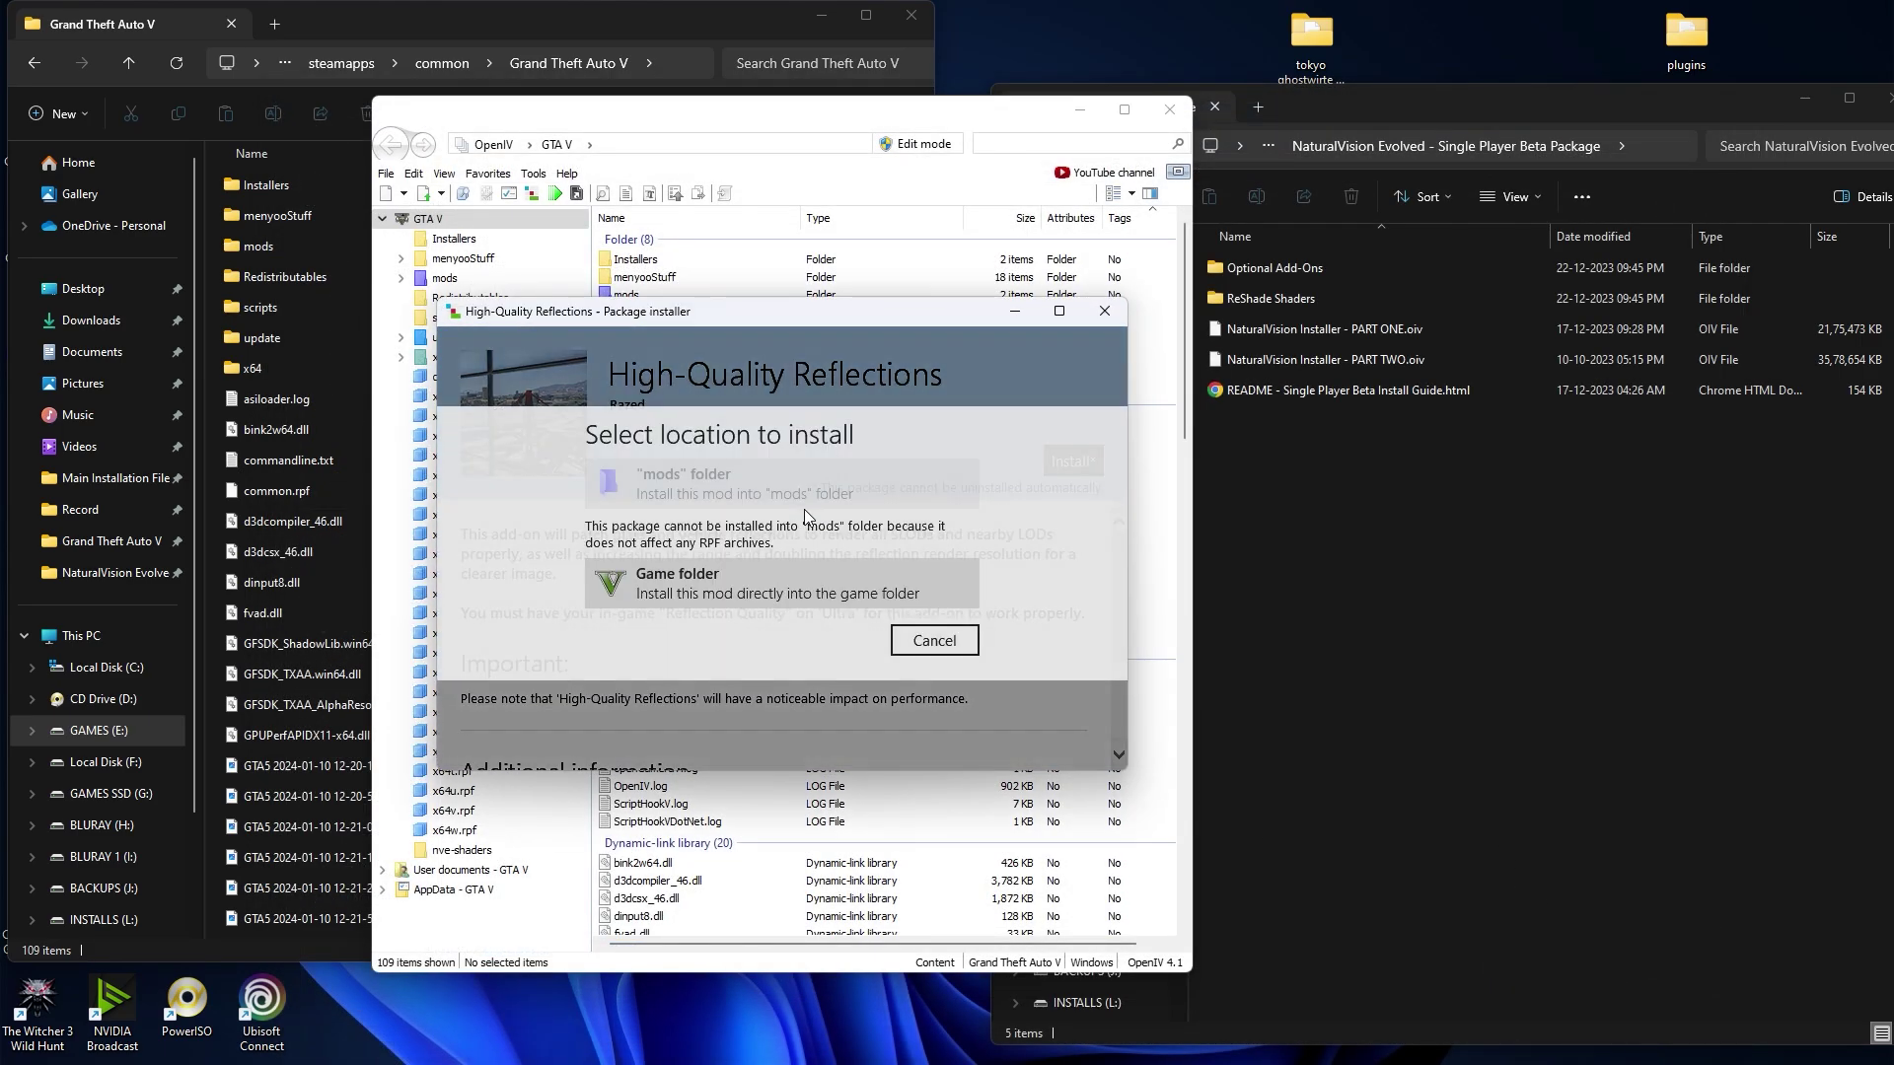
{"action": "left_click", "coordinate": [646, 697]}
{"action": "left_click", "coordinate": [783, 619]}
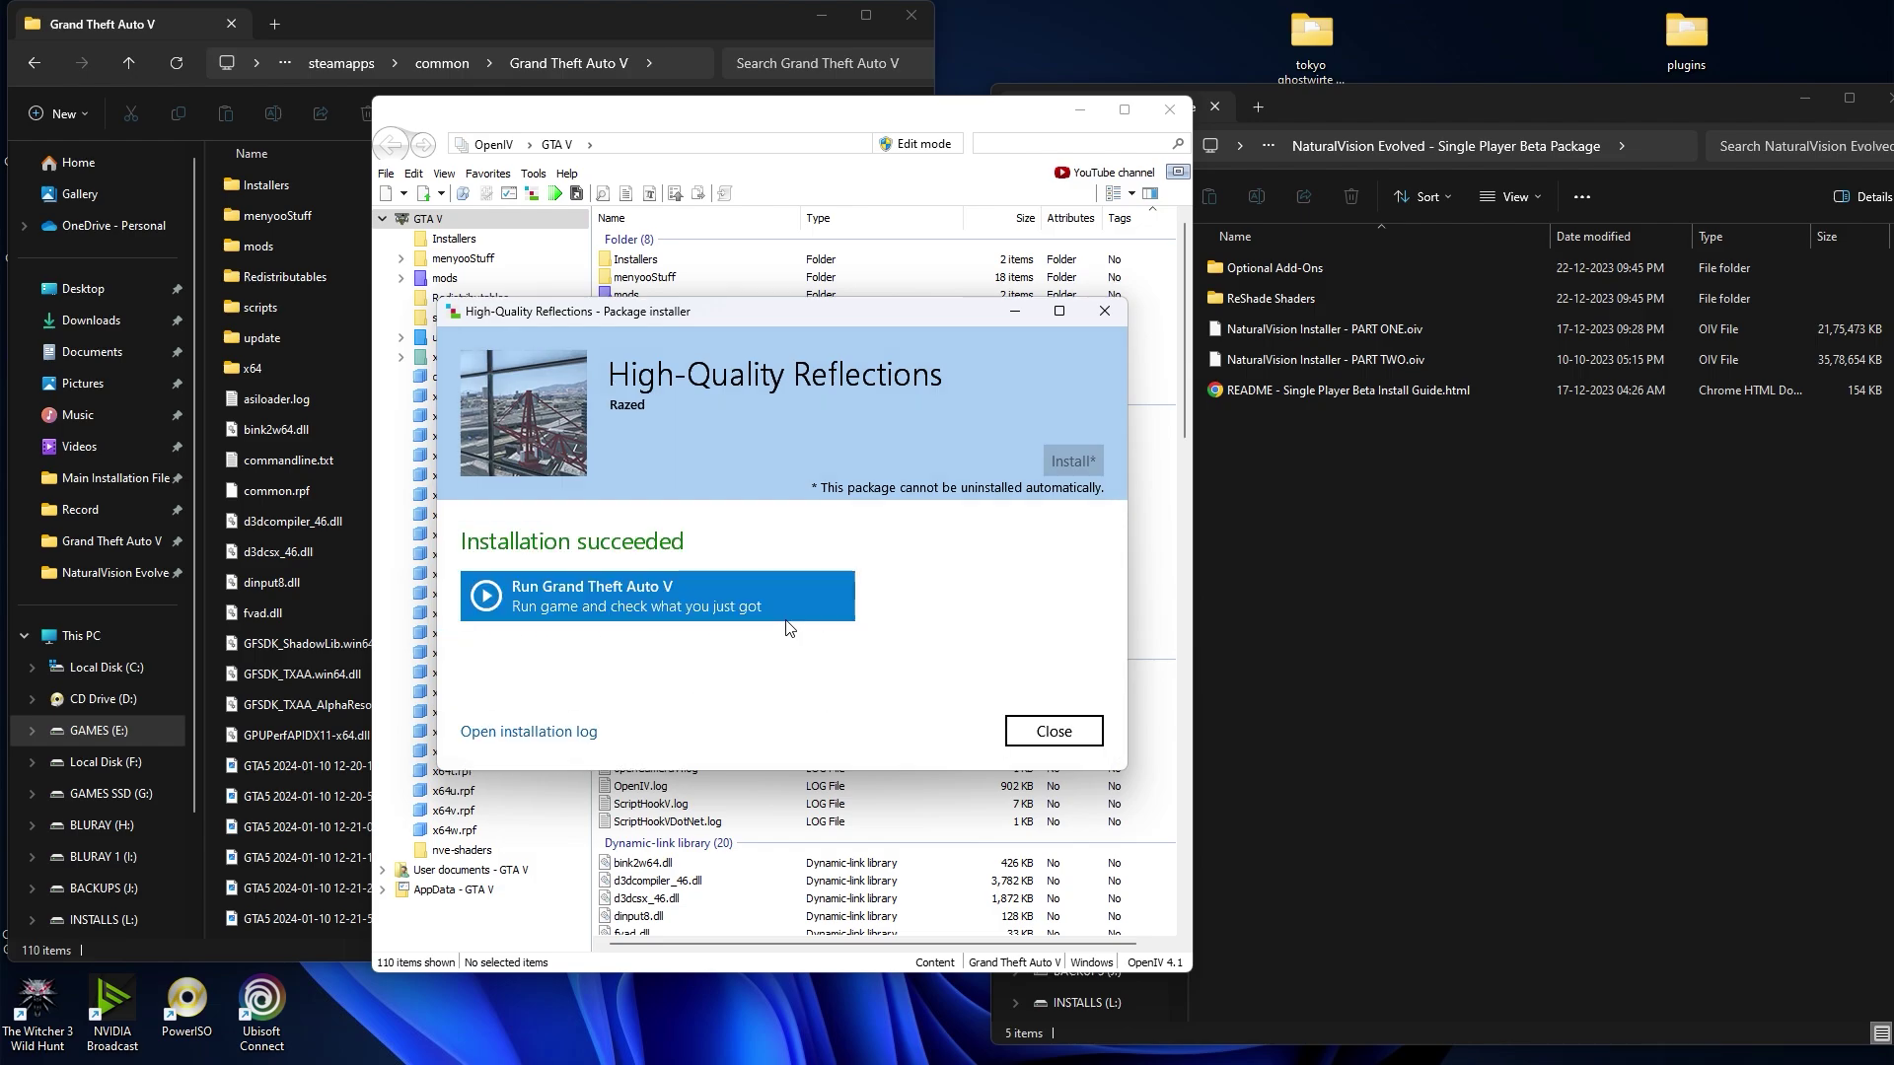
{"action": "left_click", "coordinate": [1053, 731]}
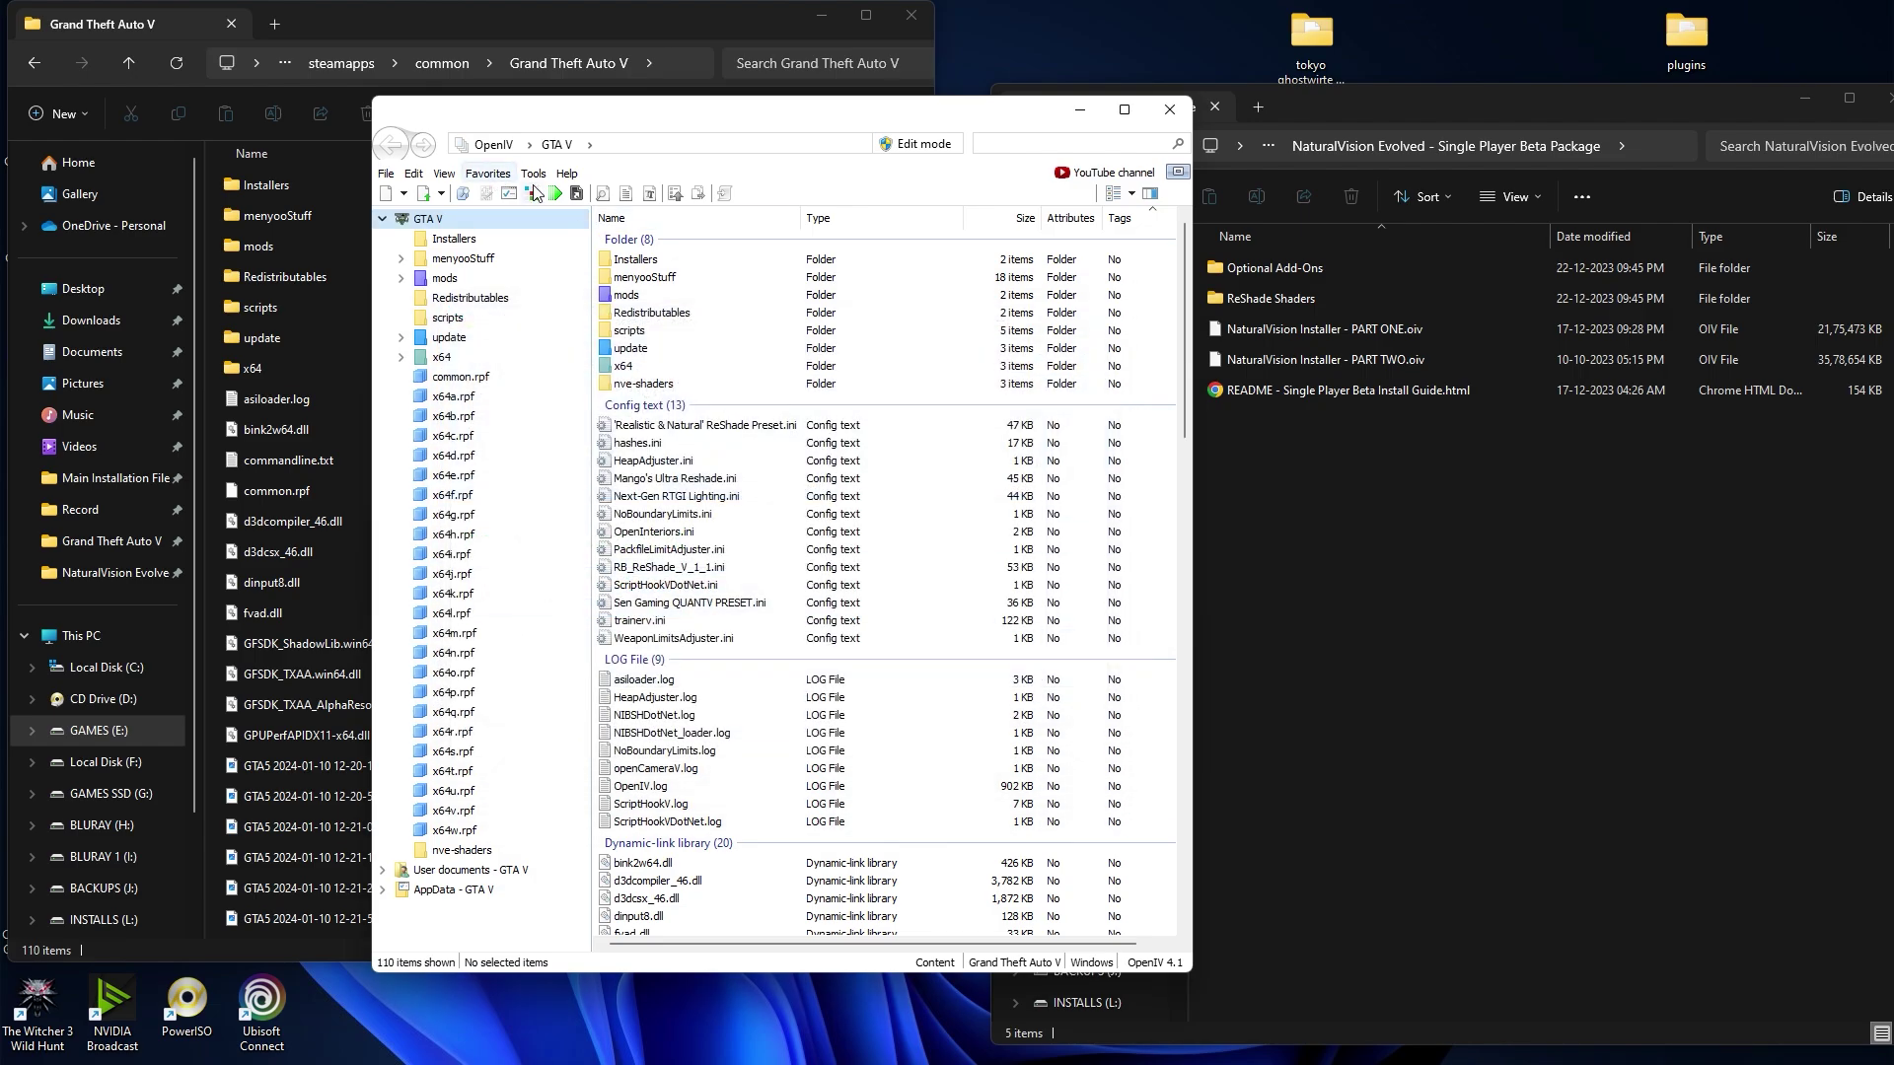
{"action": "left_click", "coordinate": [534, 187]}
{"action": "left_click", "coordinate": [1026, 156]}
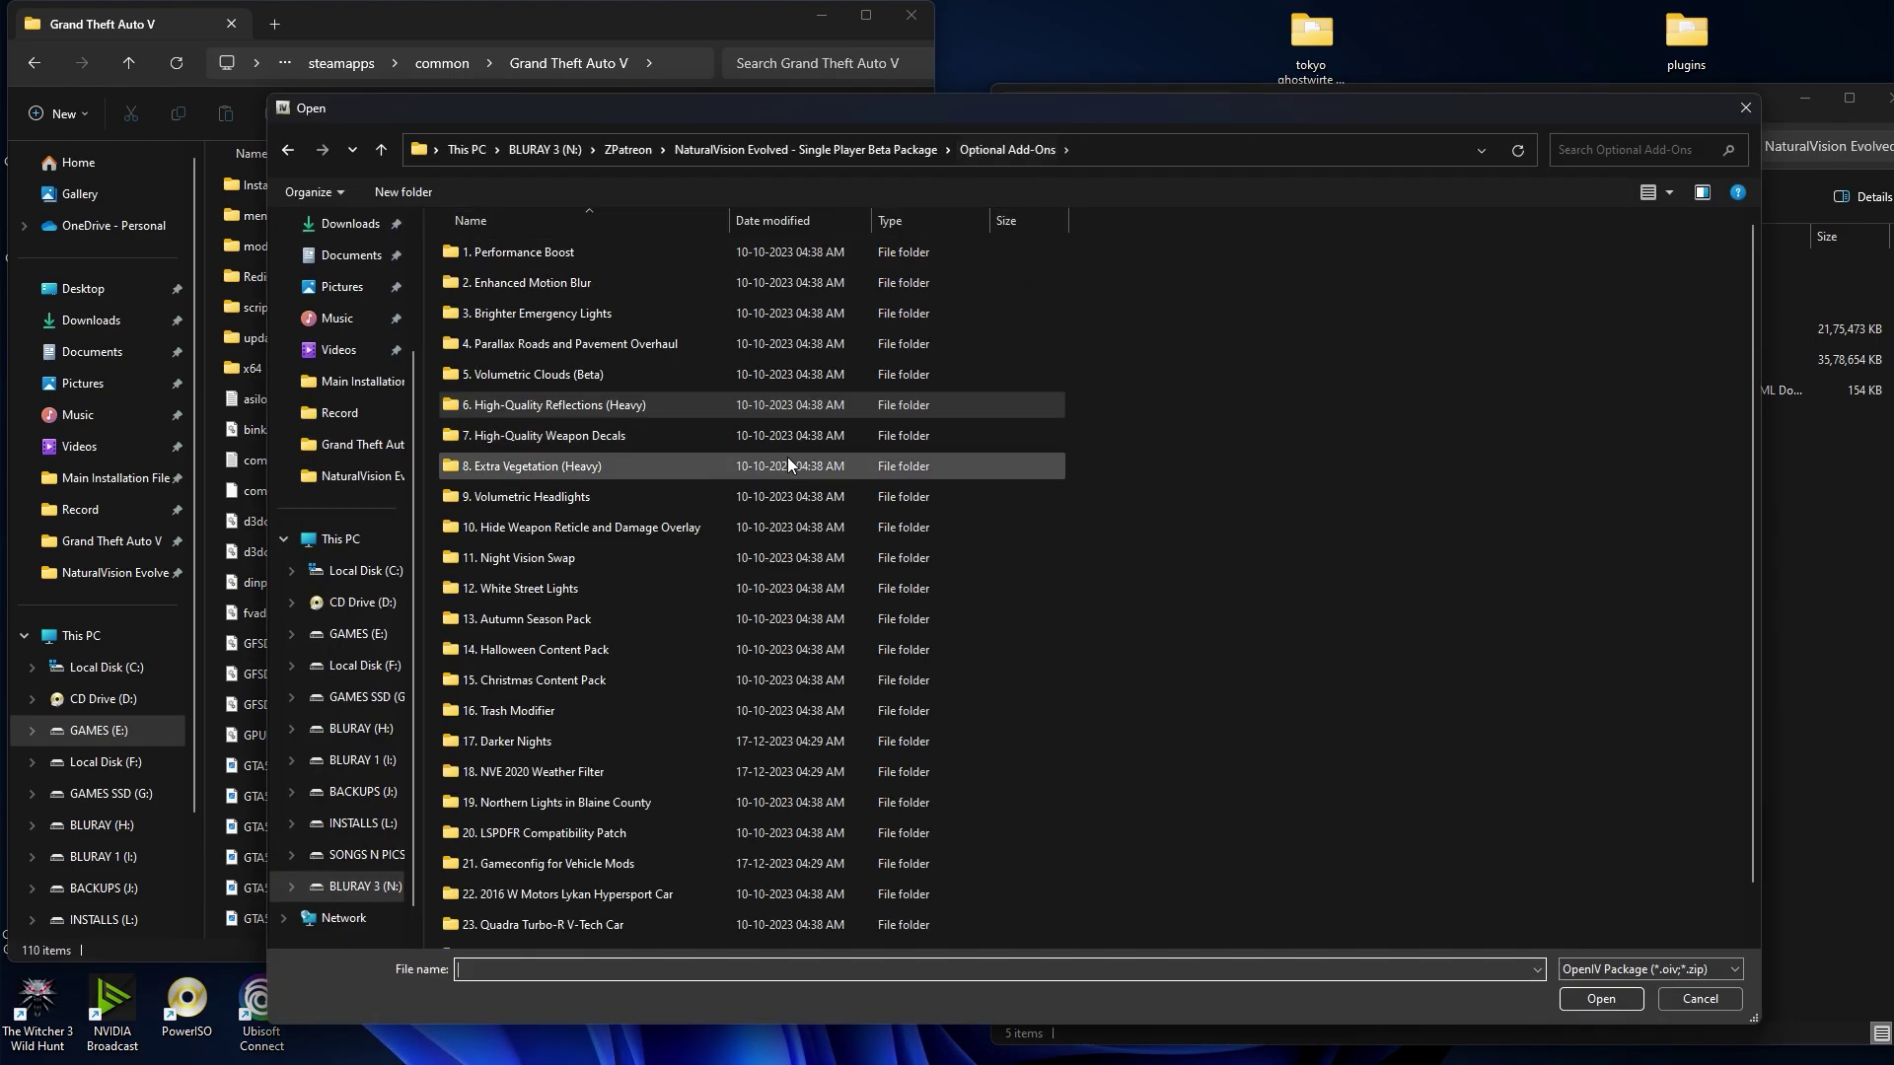
Step: Install the 8. Extra Vegetation (Heavy) add-on package
{"action": "double_click", "coordinate": [545, 466]}
{"action": "left_click", "coordinate": [553, 253]}
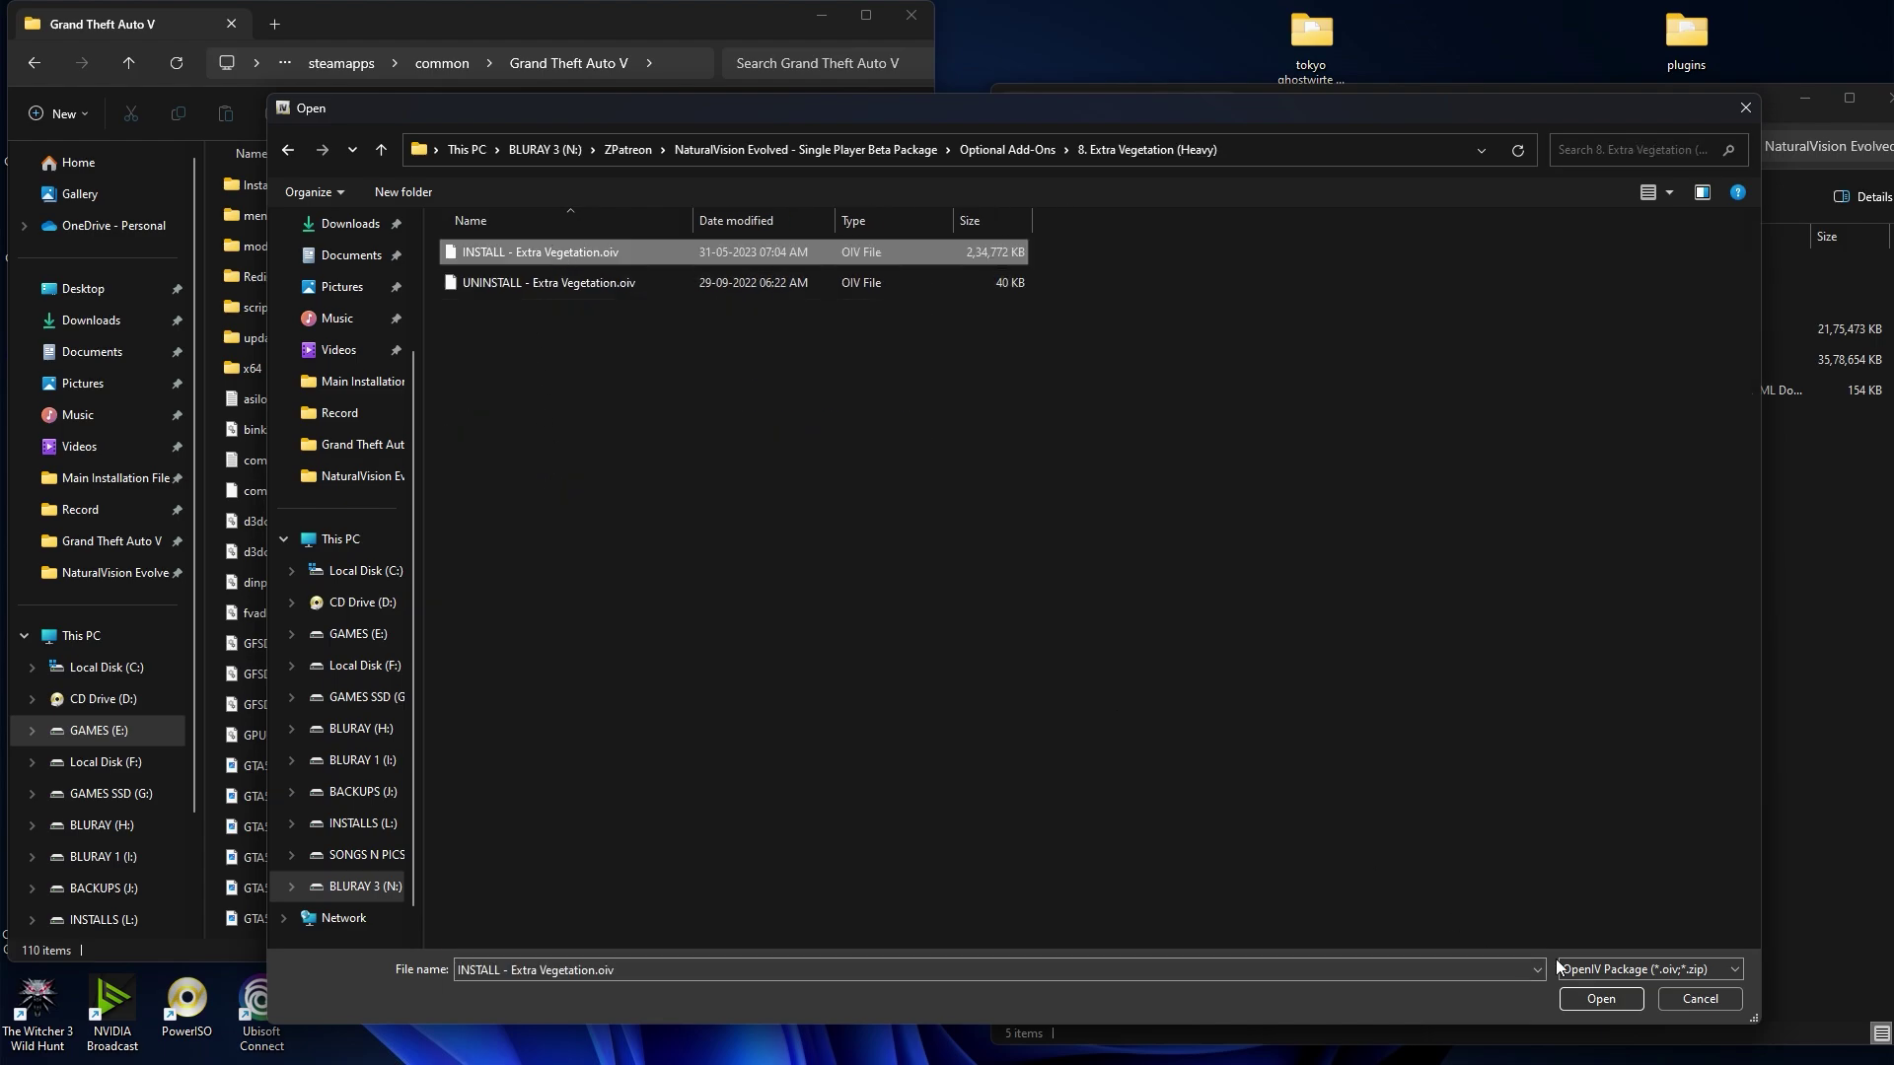
{"action": "left_click", "coordinate": [1600, 997]}
{"action": "left_click", "coordinate": [1075, 462]}
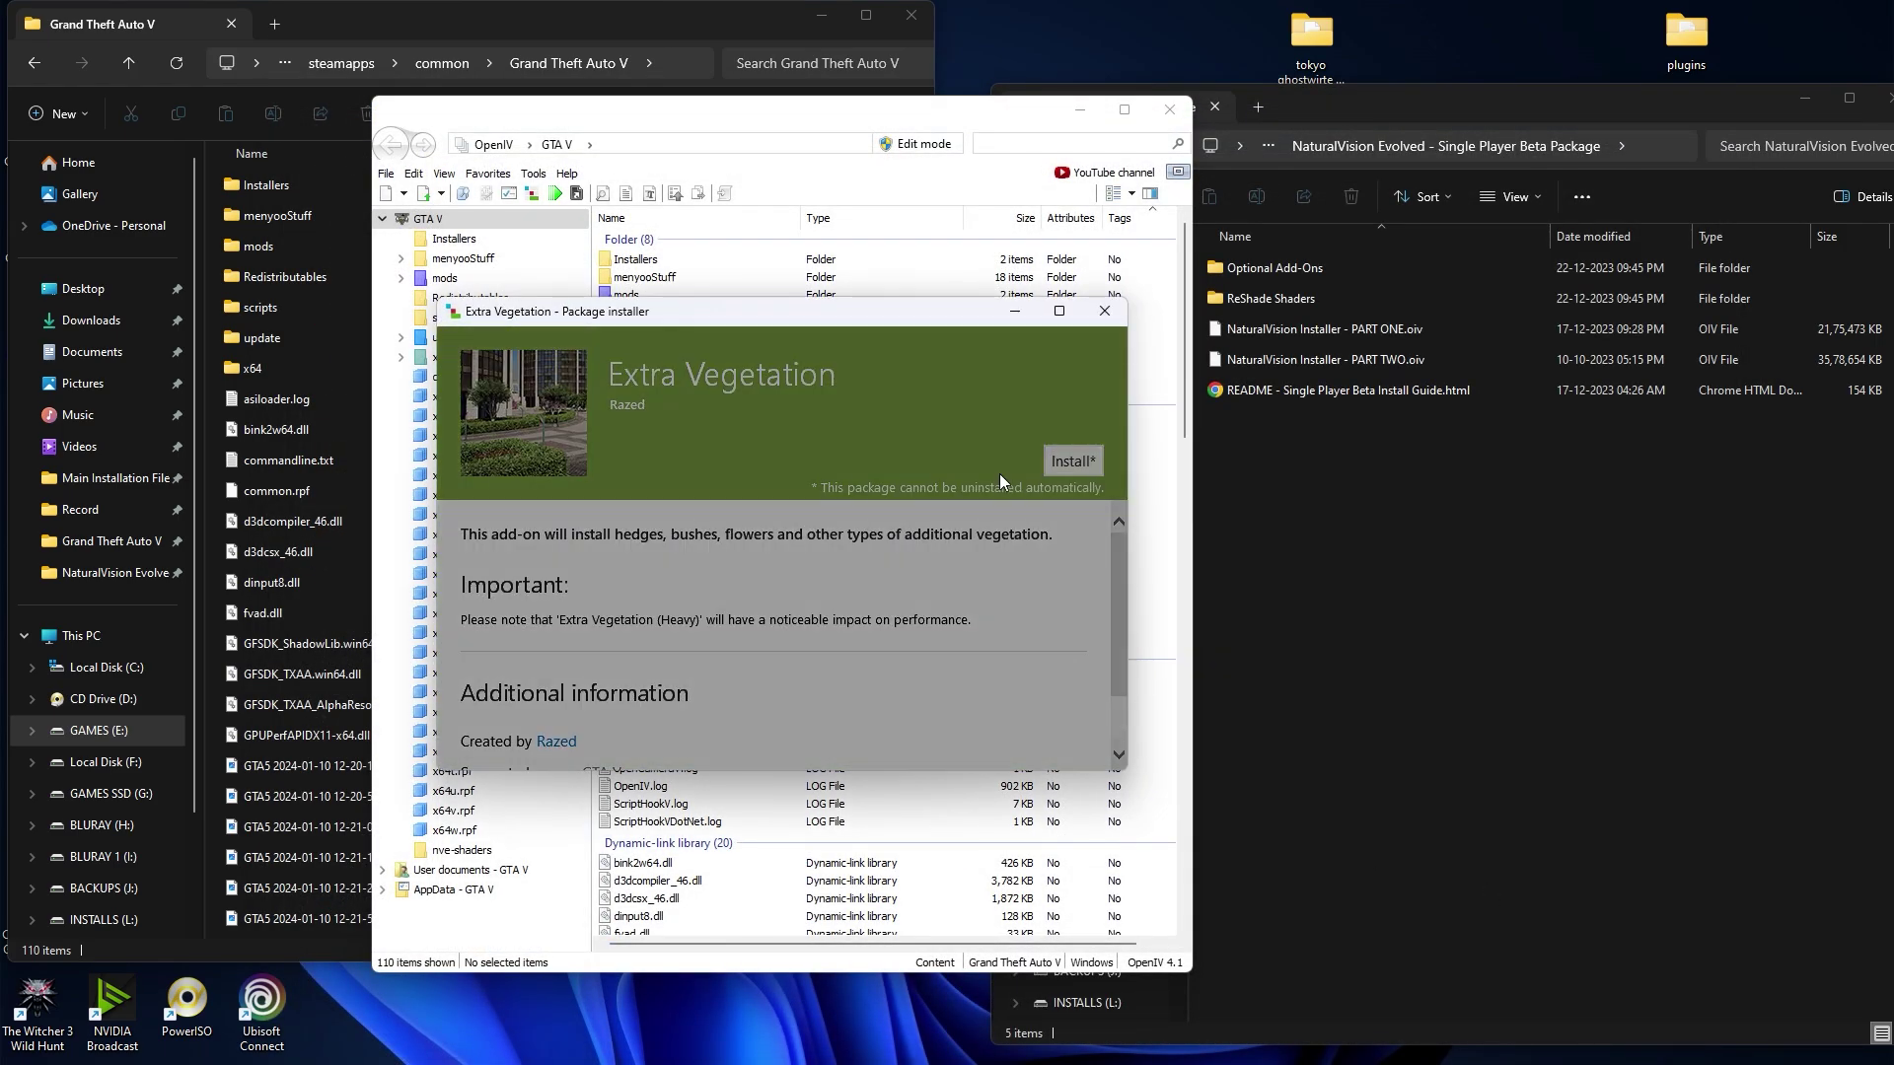
{"action": "left_click", "coordinate": [1055, 731]}
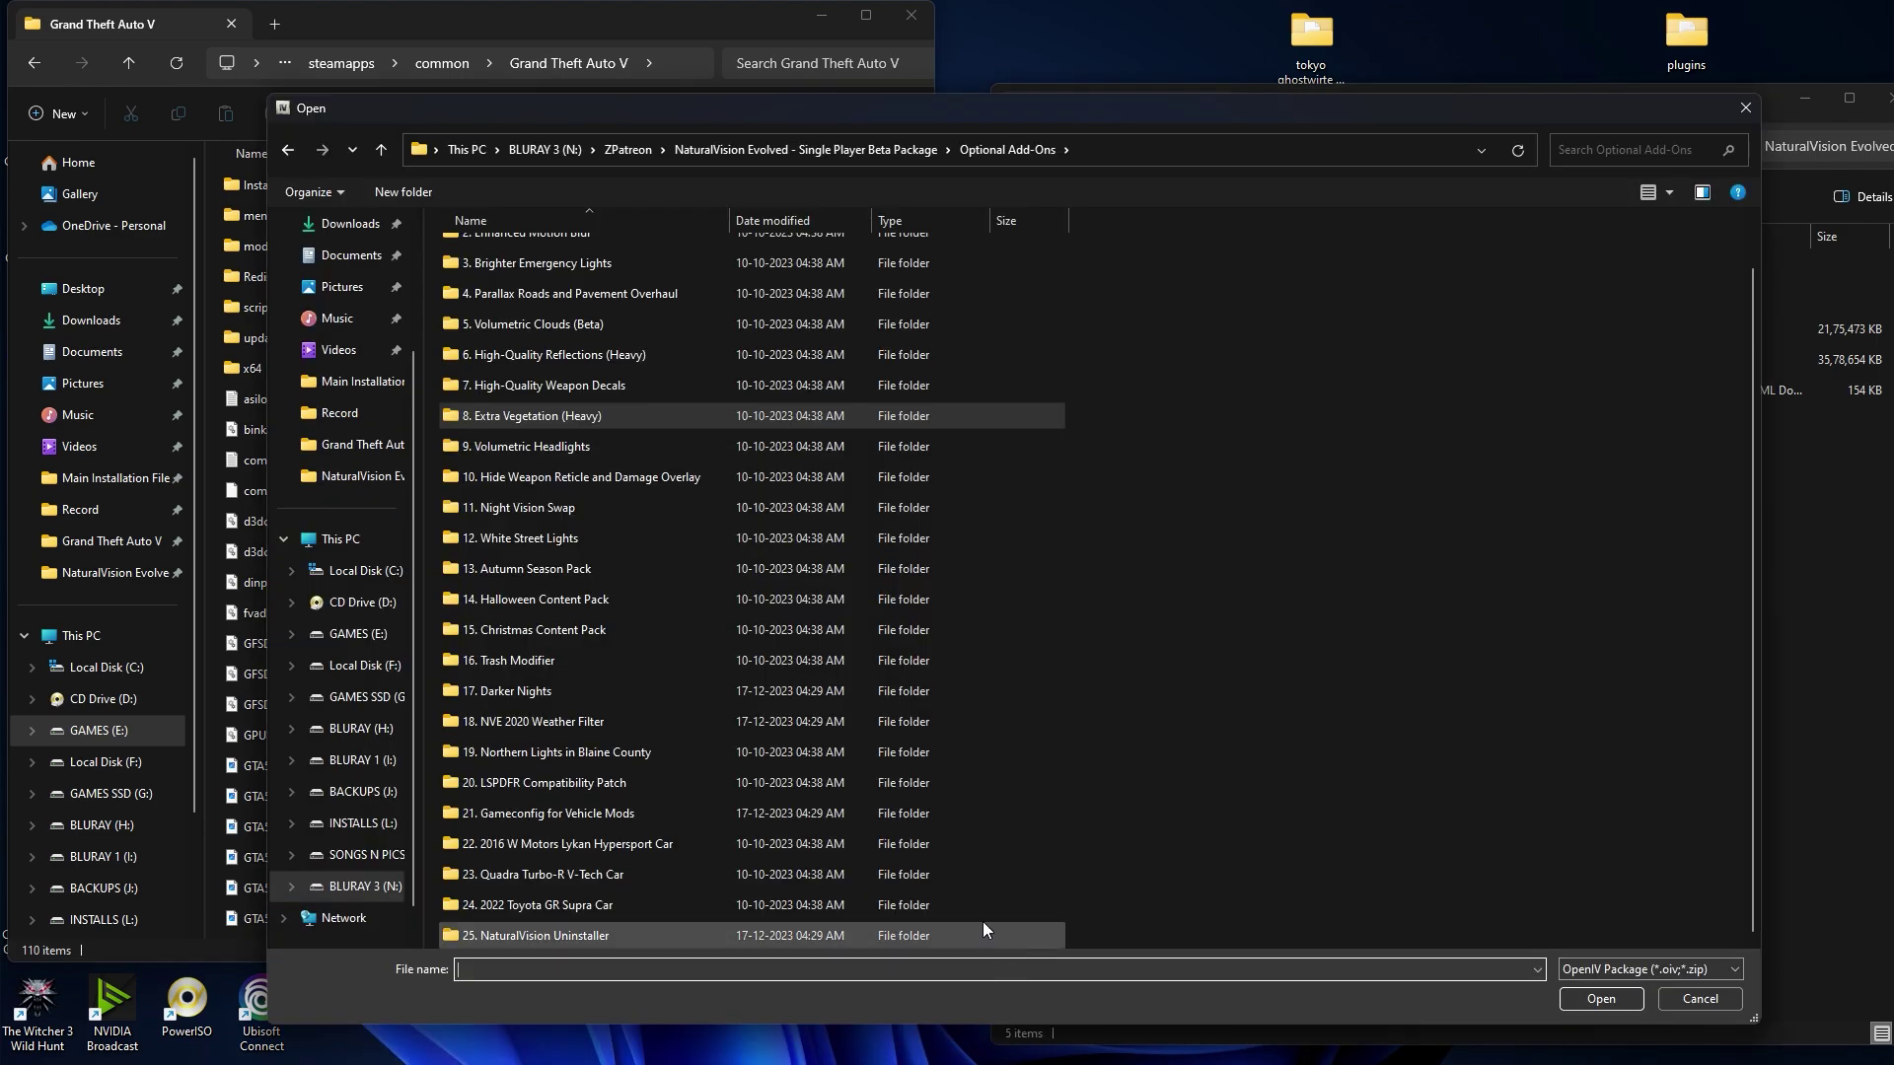
Step: Install the 21. Gameconfig for Vehicle Mods package into the mods folder
{"action": "double_click", "coordinate": [571, 815]}
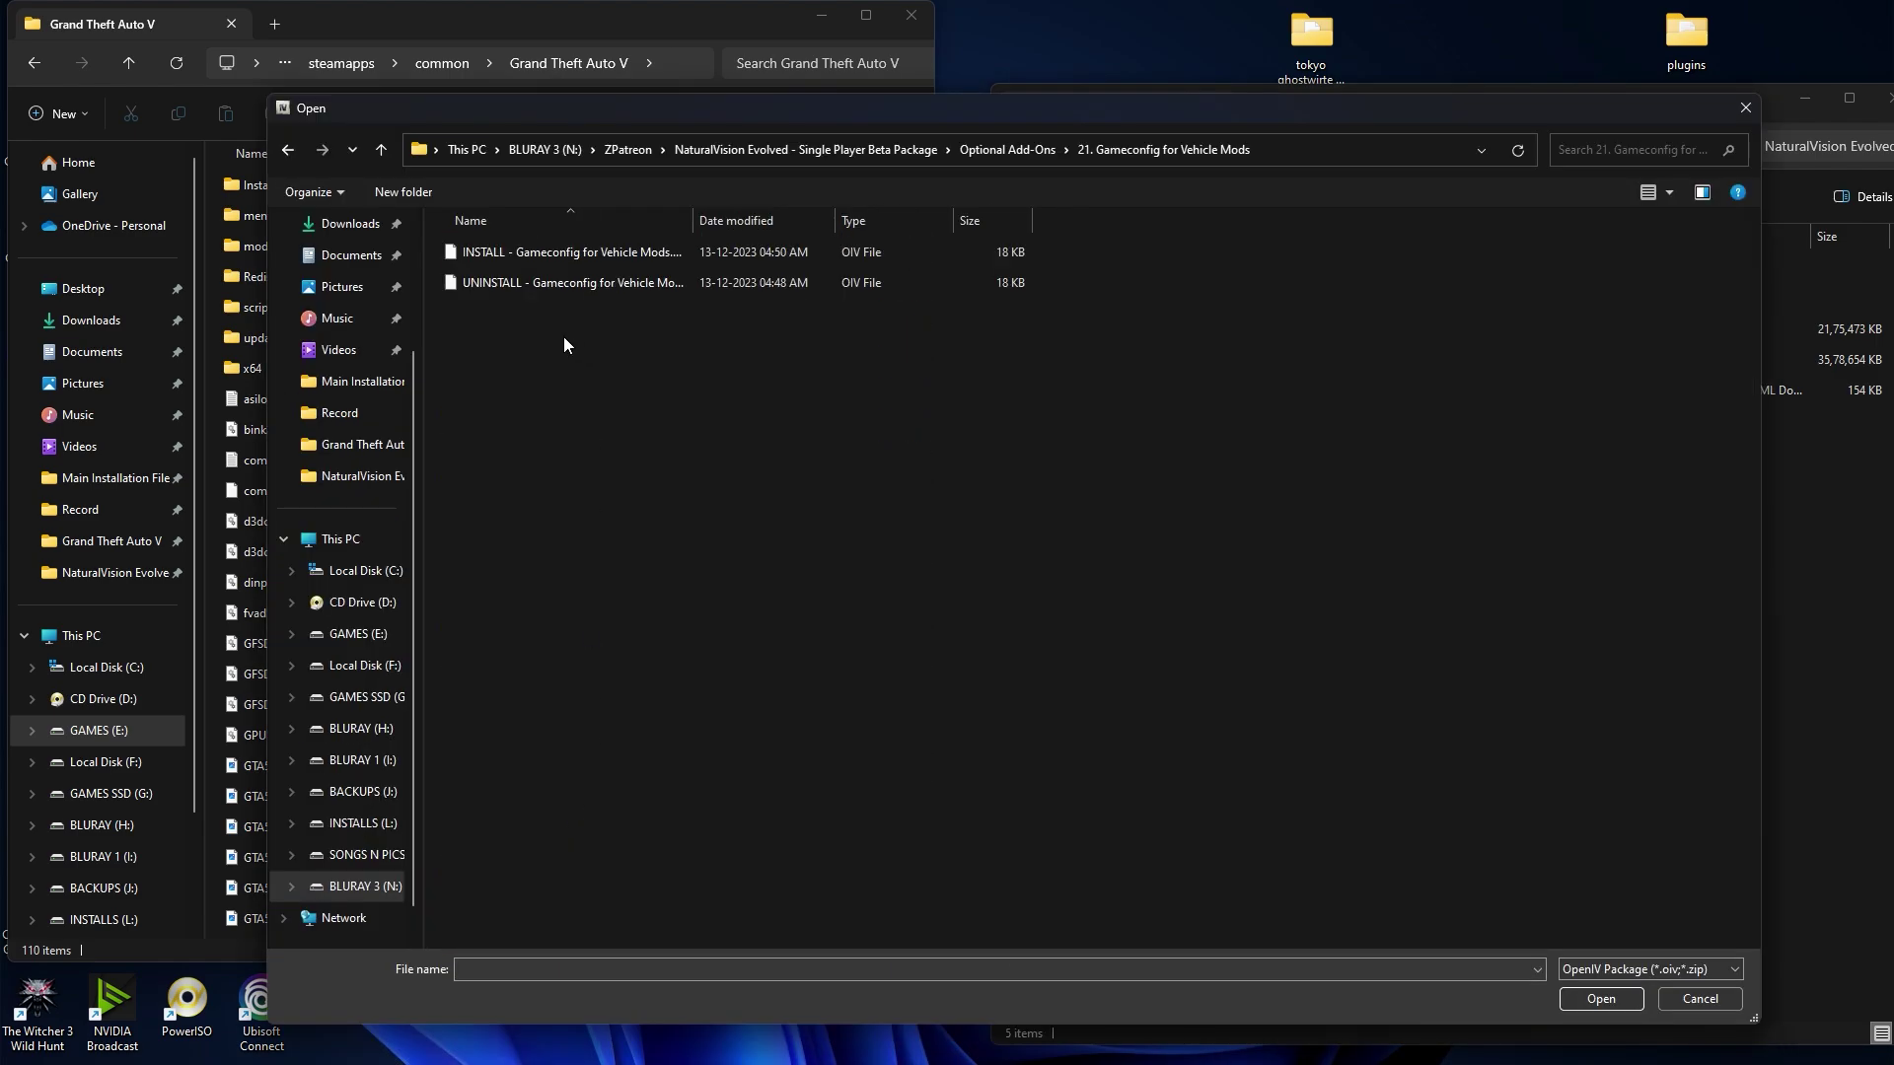
{"action": "left_click", "coordinate": [611, 252]}
{"action": "left_click", "coordinate": [1618, 1006]}
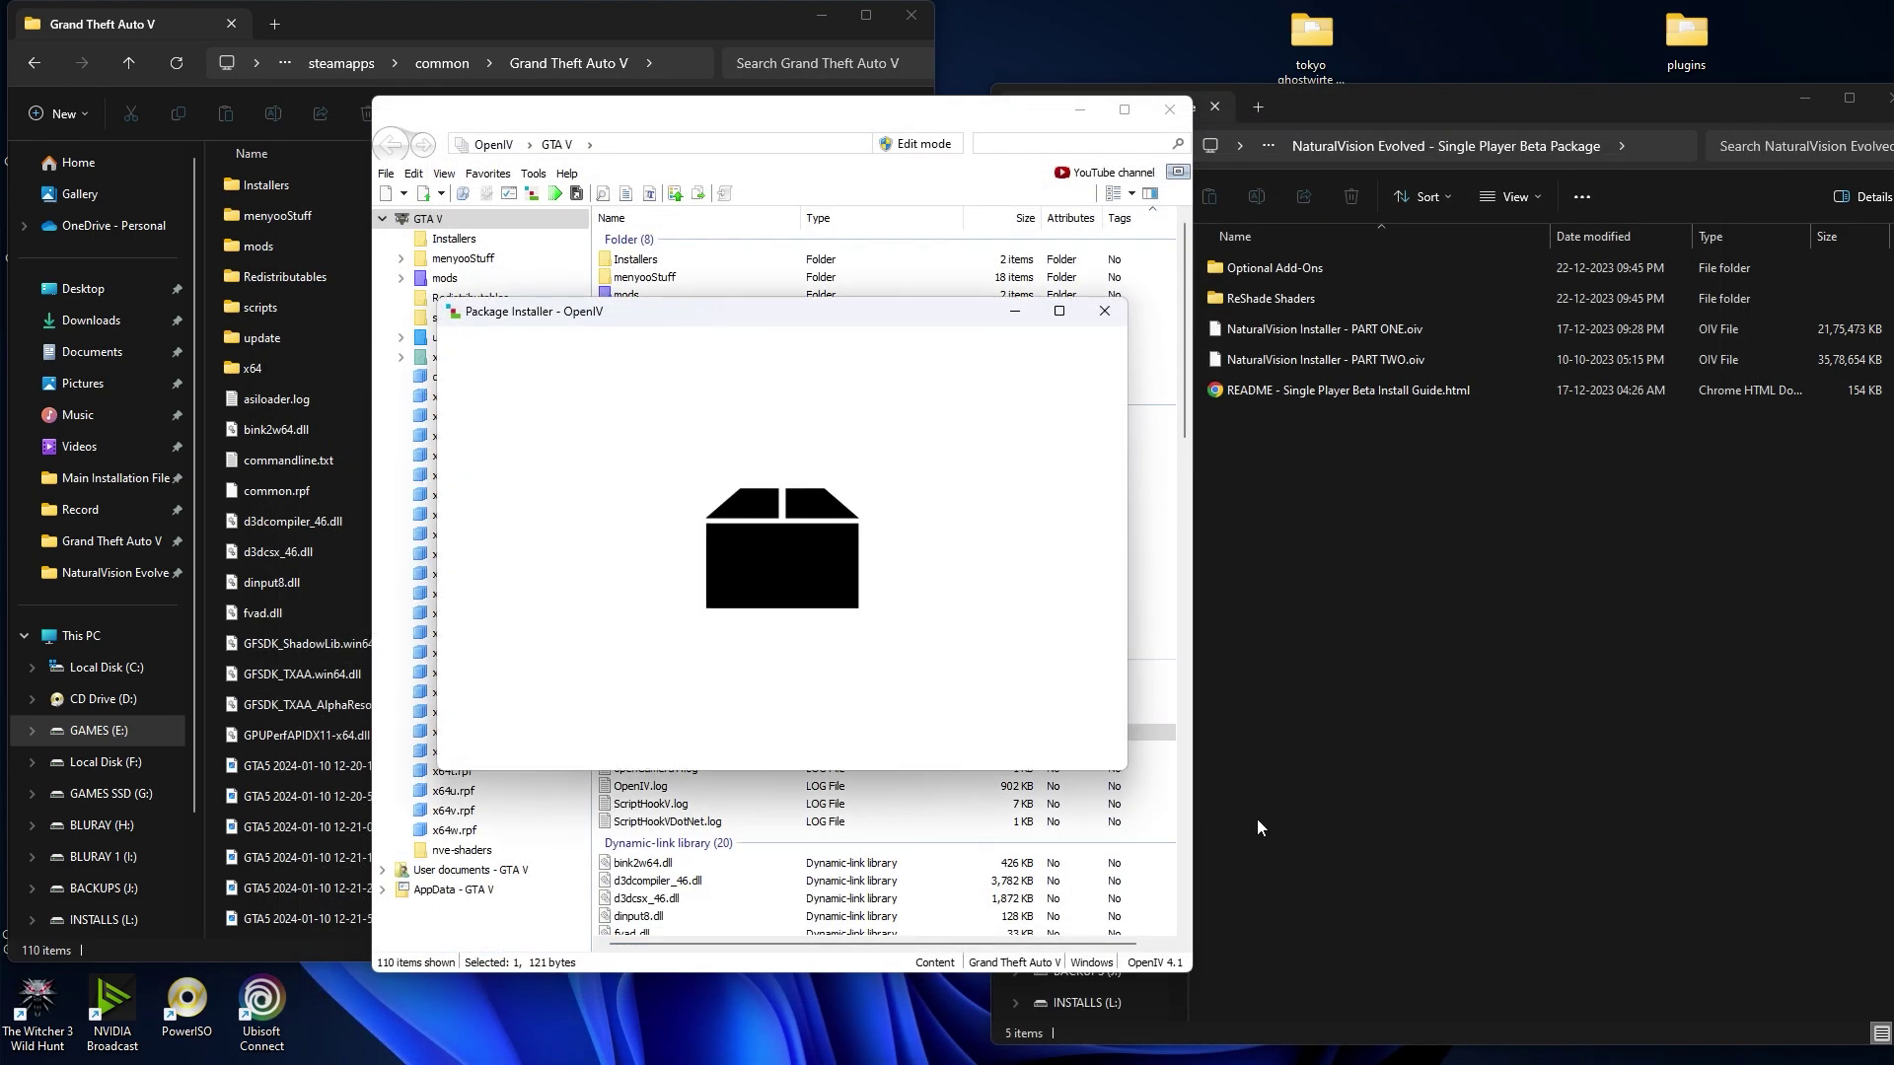
{"action": "left_click", "coordinate": [1099, 461]}
{"action": "left_click", "coordinate": [770, 606]}
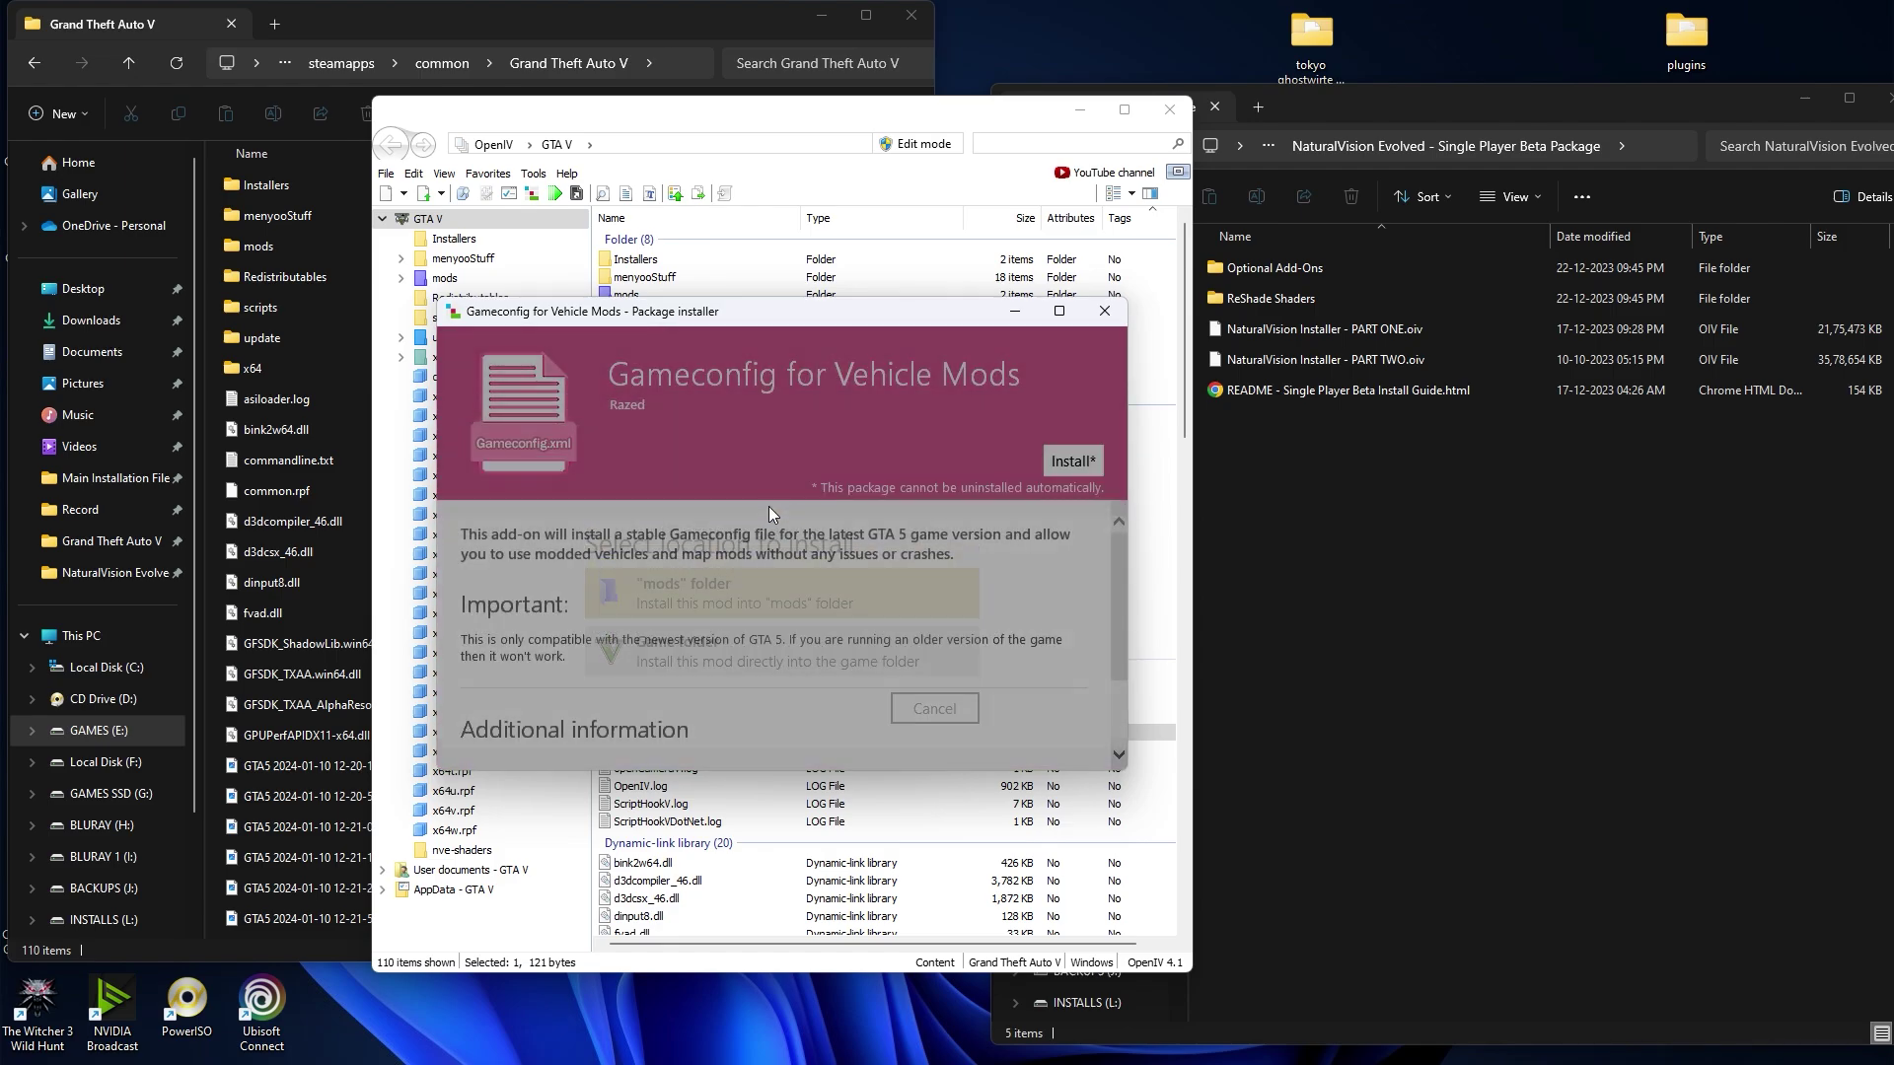
{"action": "left_click", "coordinate": [714, 623]}
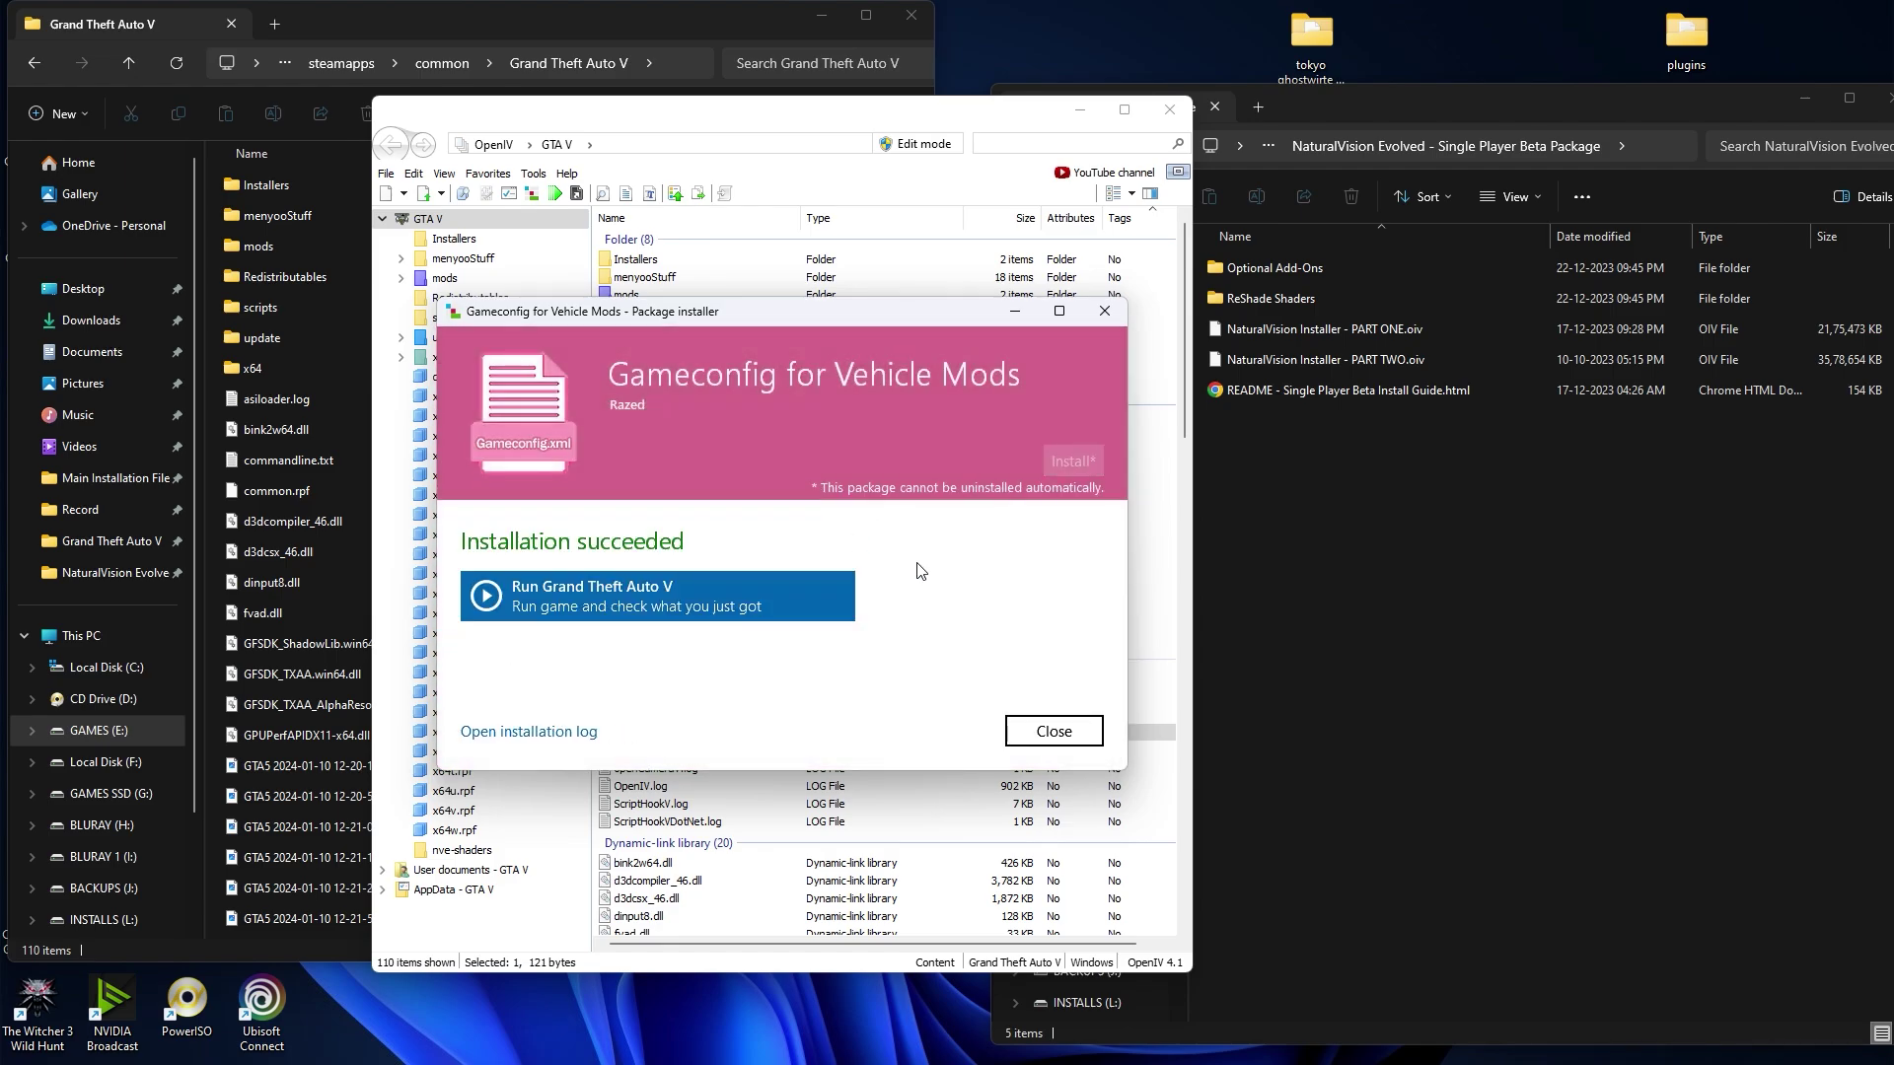
{"action": "left_click", "coordinate": [1053, 732]}
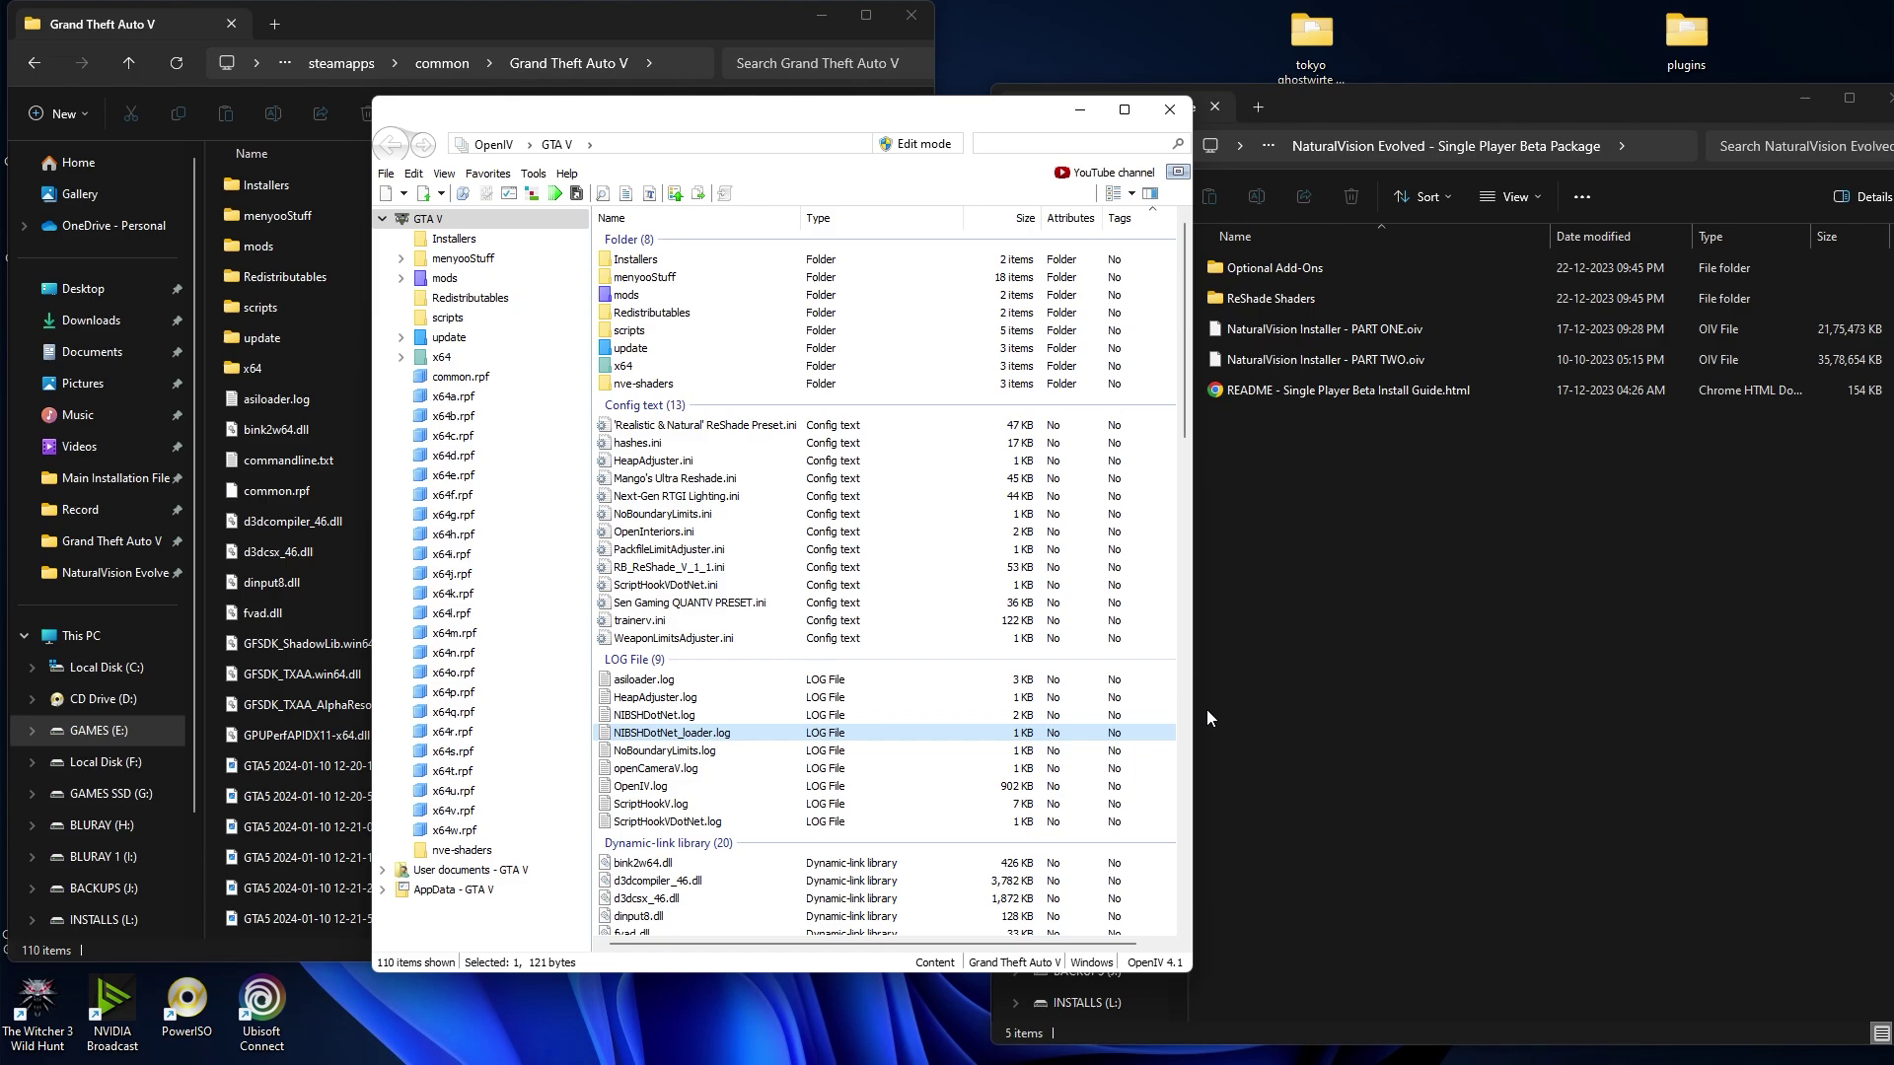
{"action": "left_click_drag", "start_coordinate": [964, 126], "coordinate": [922, 102]}
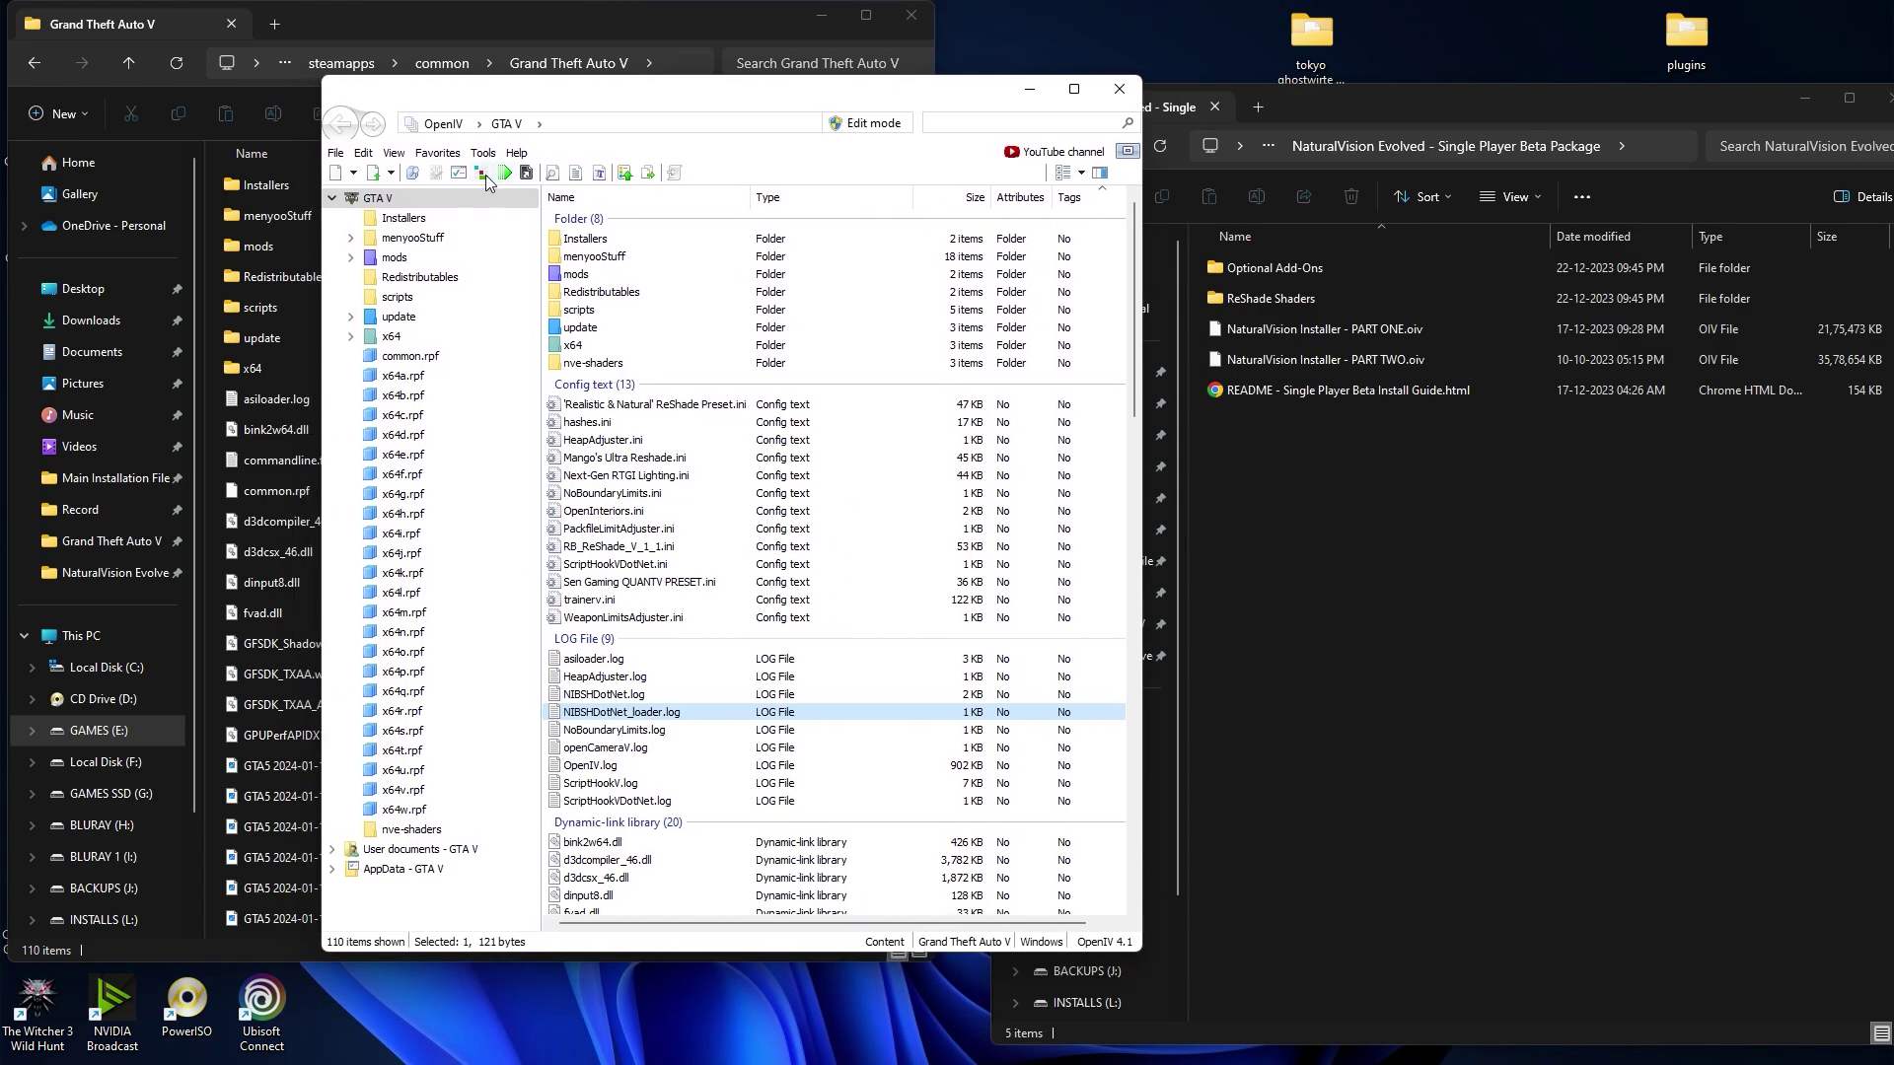
Step: Install BaseMod_Install.oiv from BaseMod SinglePlayer\_Install, then return to BaseMod SinglePlayer
{"action": "left_click", "coordinate": [483, 174]}
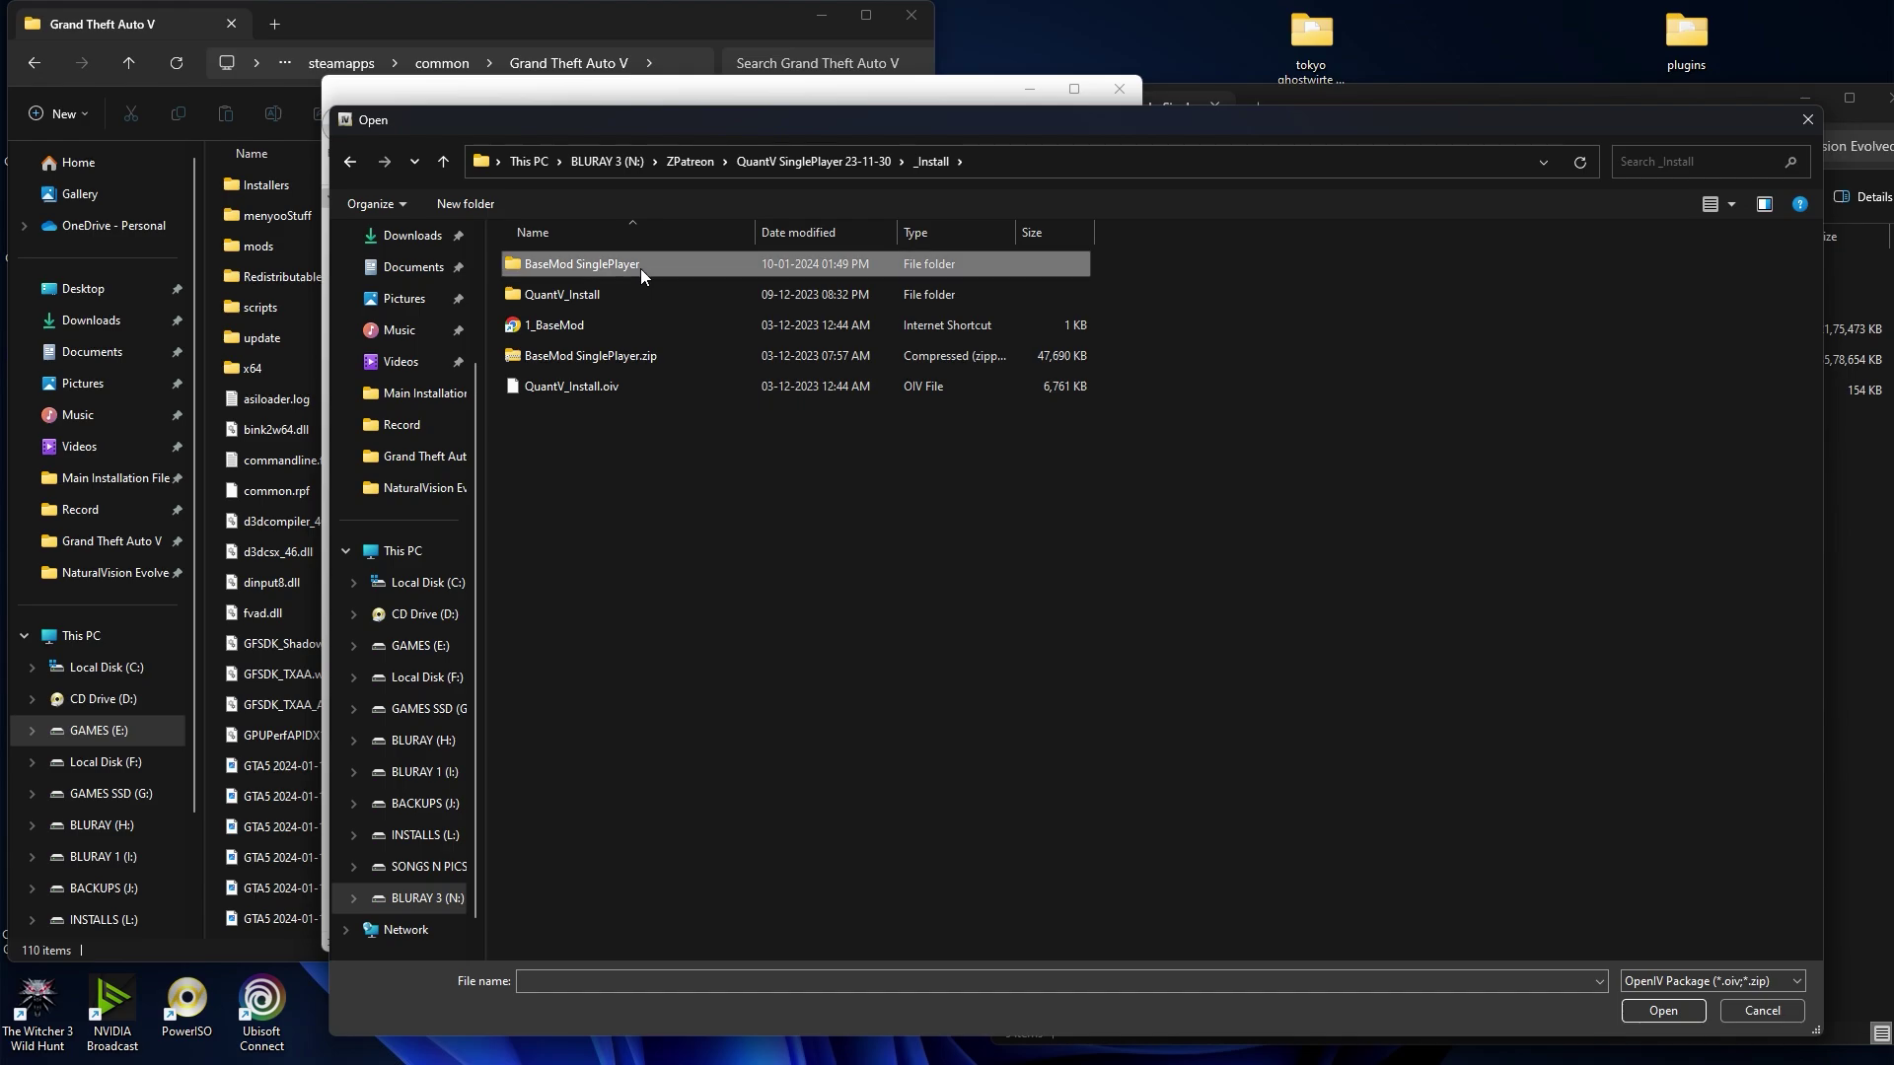
{"action": "double_click", "coordinate": [641, 266]}
{"action": "double_click", "coordinate": [641, 266]}
{"action": "left_click", "coordinate": [629, 295]}
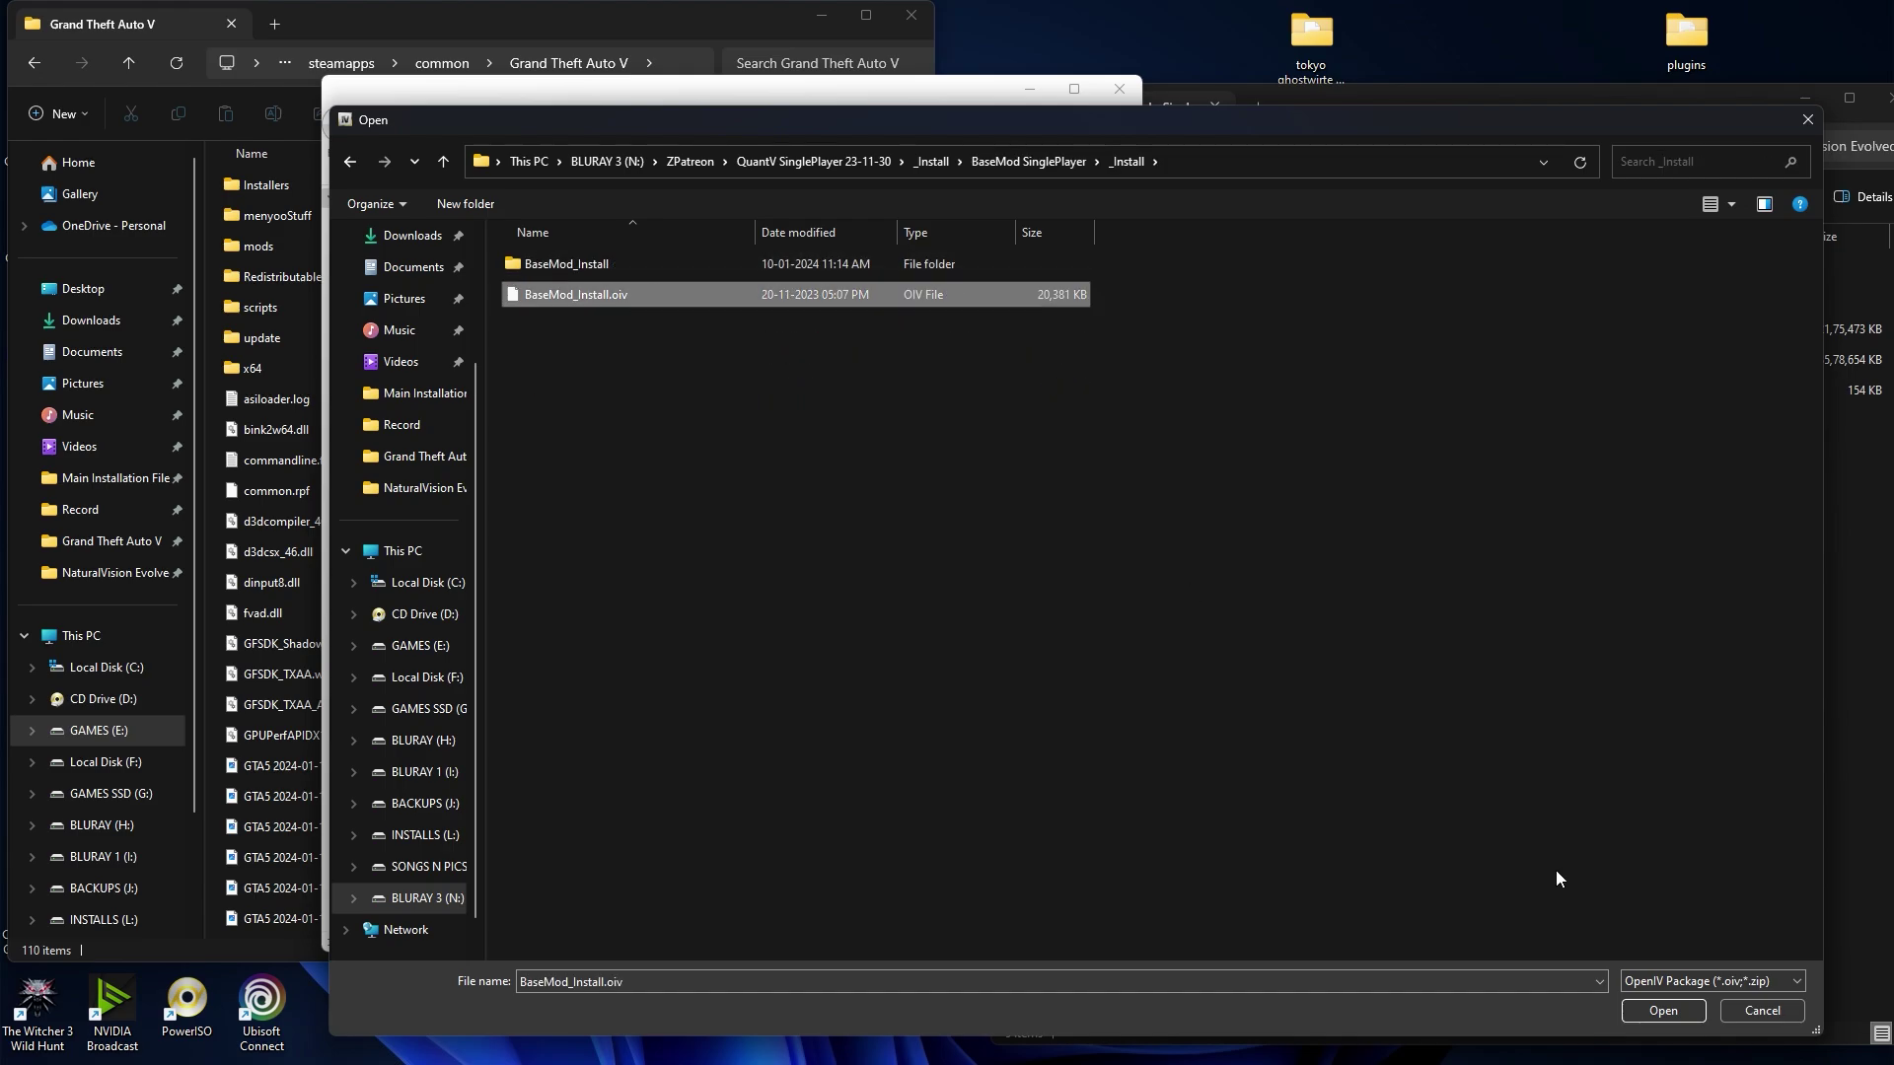
{"action": "left_click", "coordinate": [1664, 1011]}
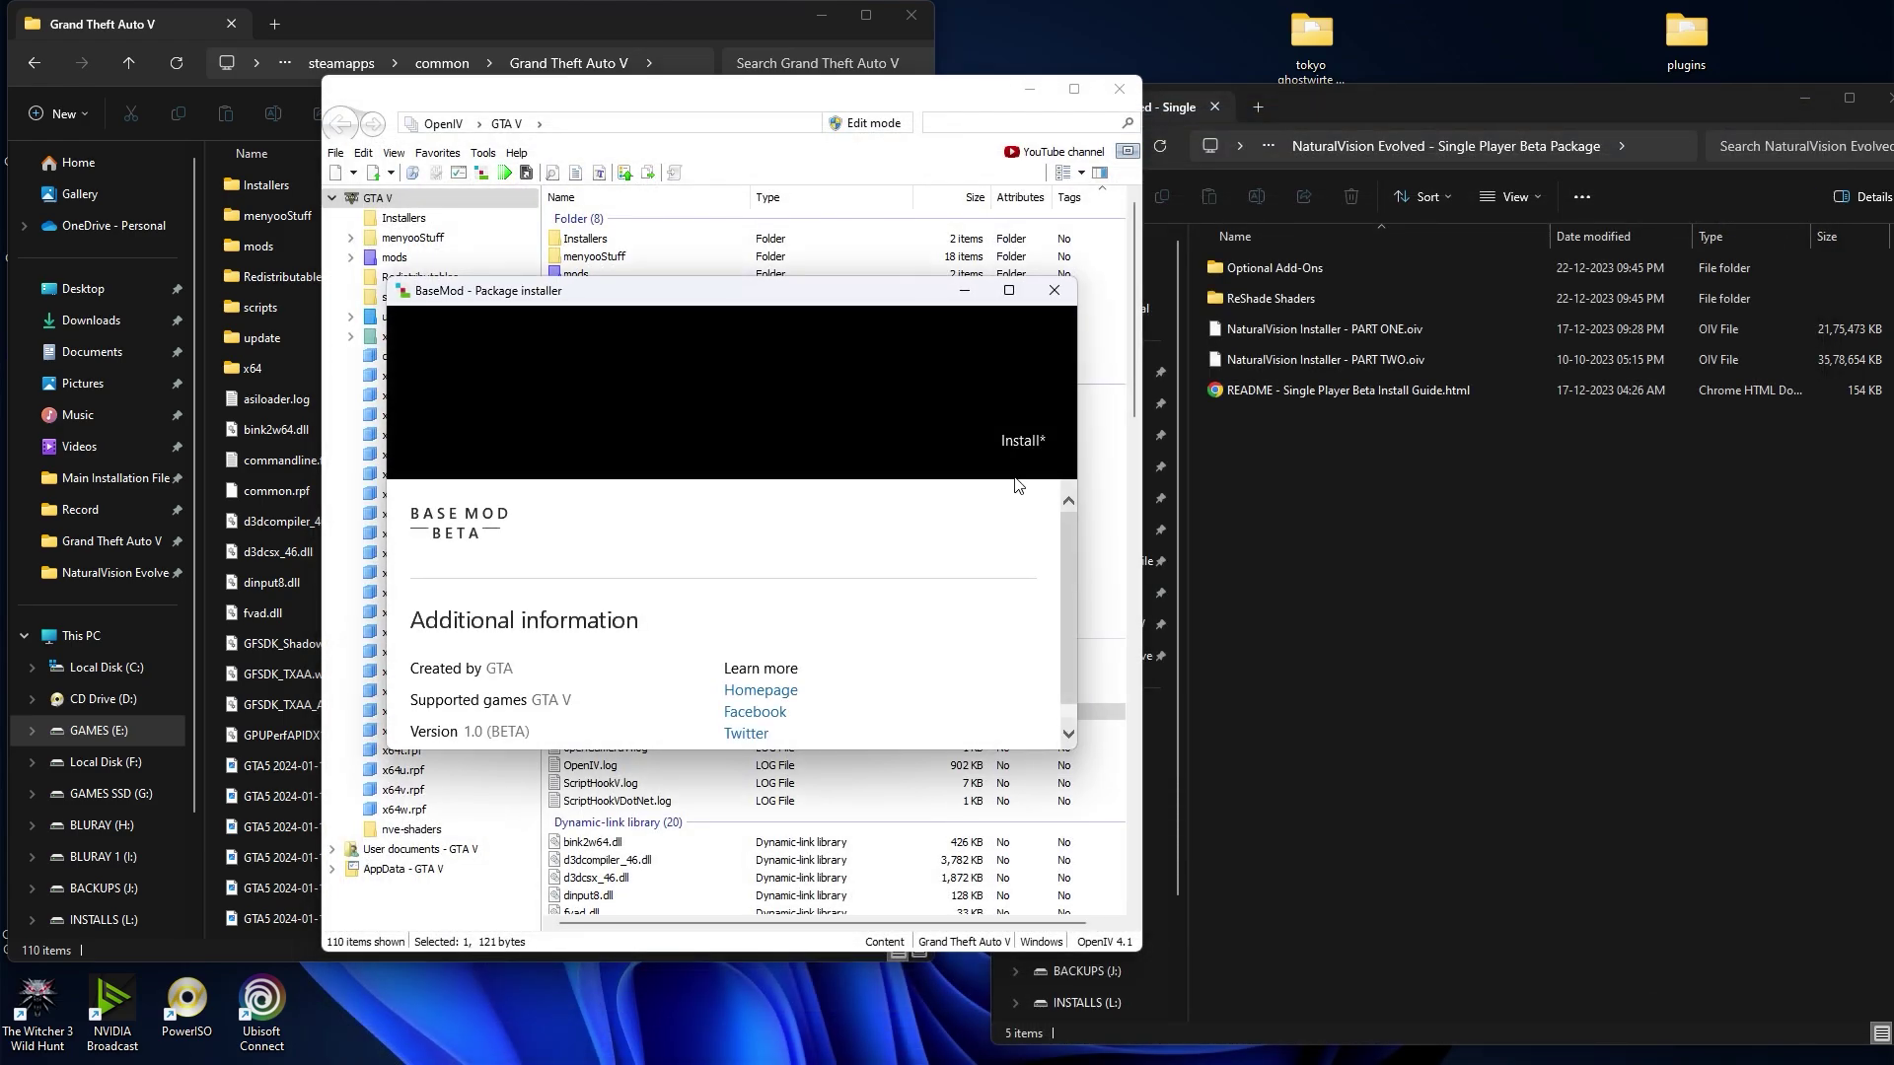
{"action": "left_click", "coordinate": [1028, 441]}
{"action": "left_click", "coordinate": [832, 479]}
{"action": "left_click", "coordinate": [738, 589]}
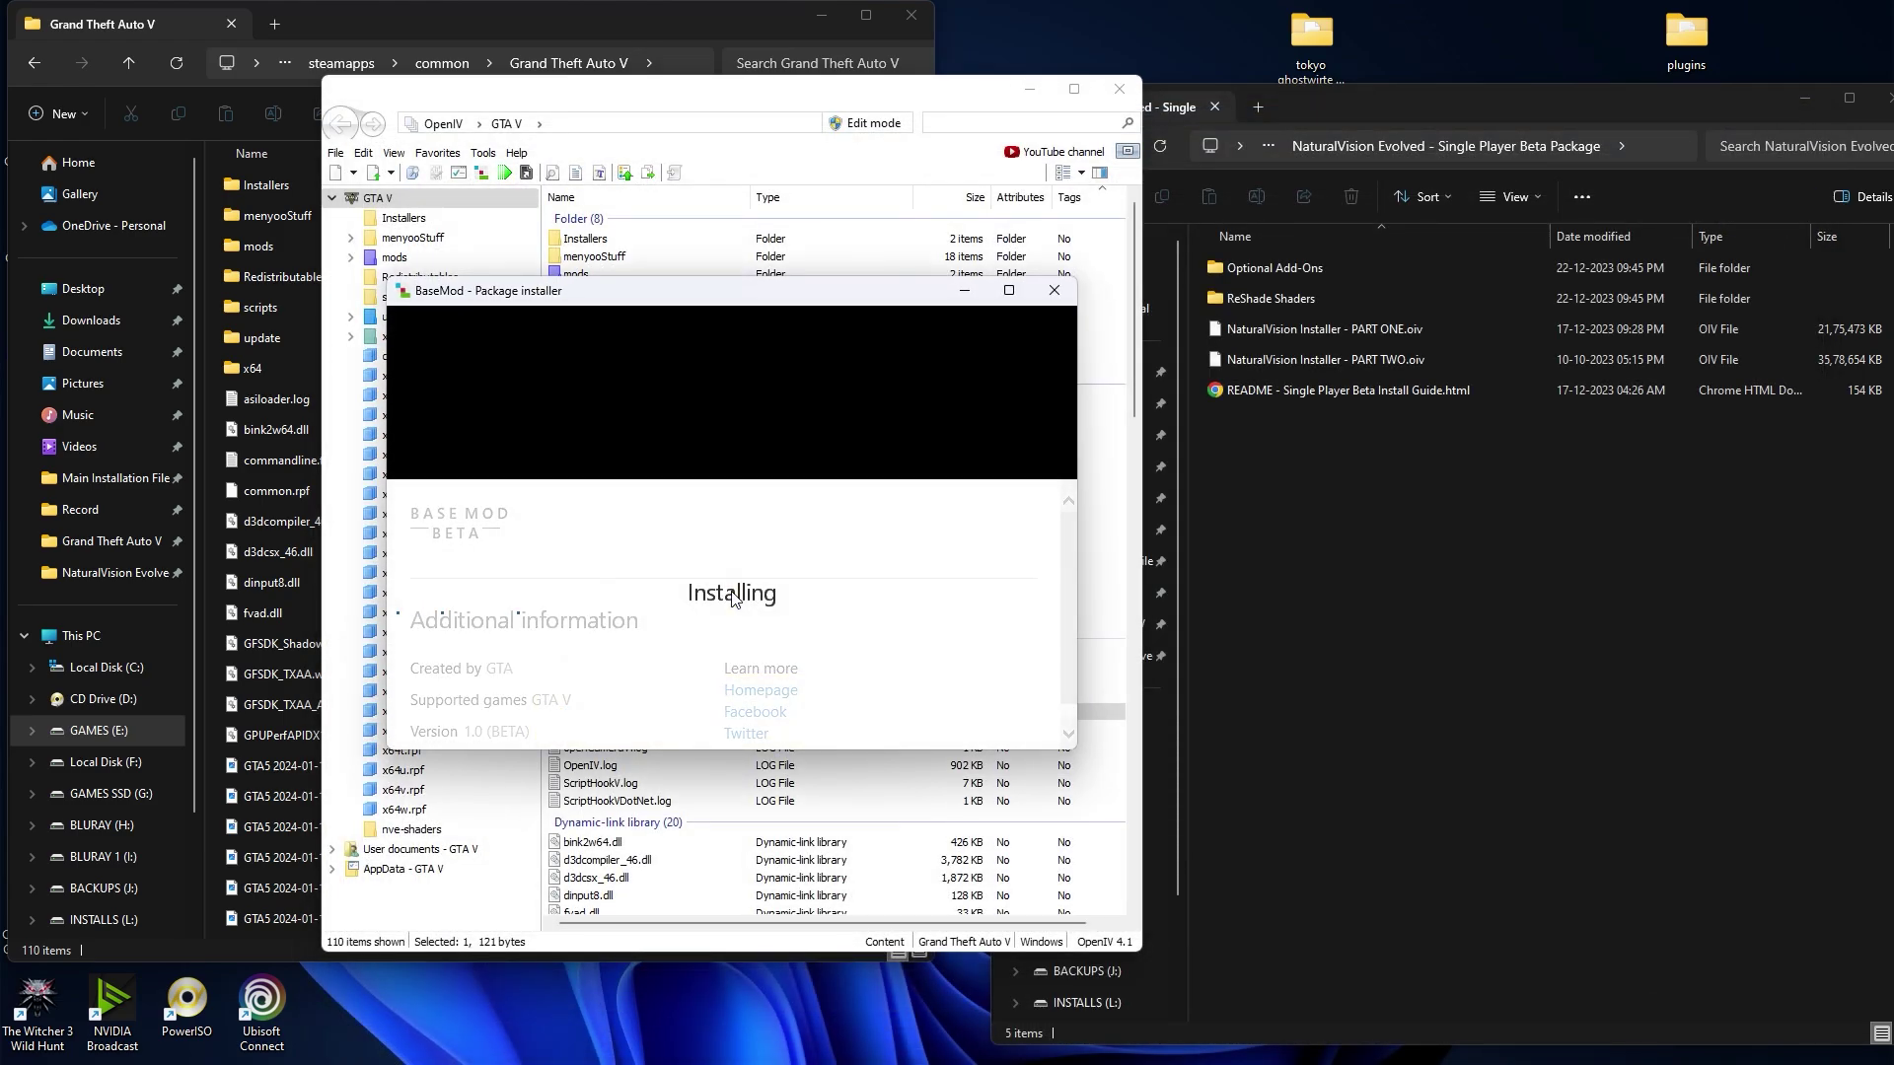
{"action": "left_click", "coordinate": [1003, 710]}
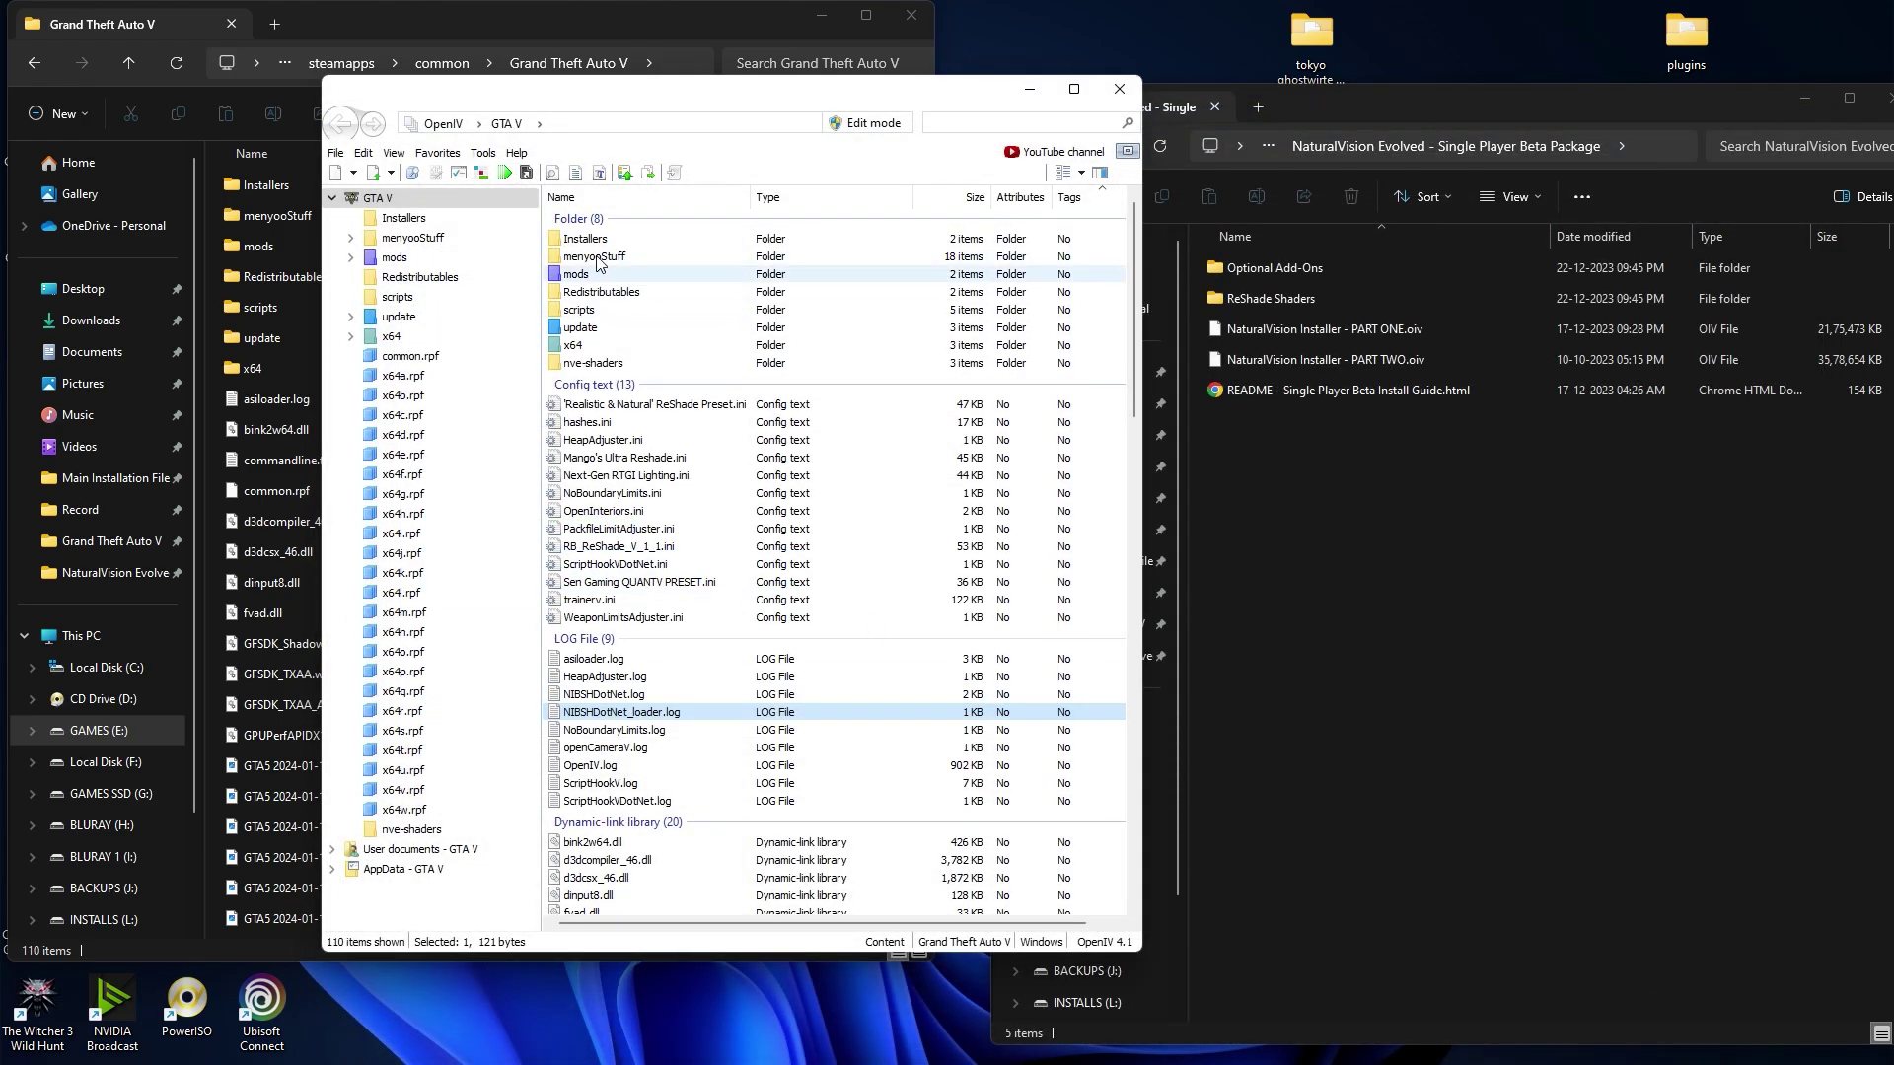
{"action": "left_click", "coordinate": [483, 176]}
{"action": "left_click", "coordinate": [1016, 163]}
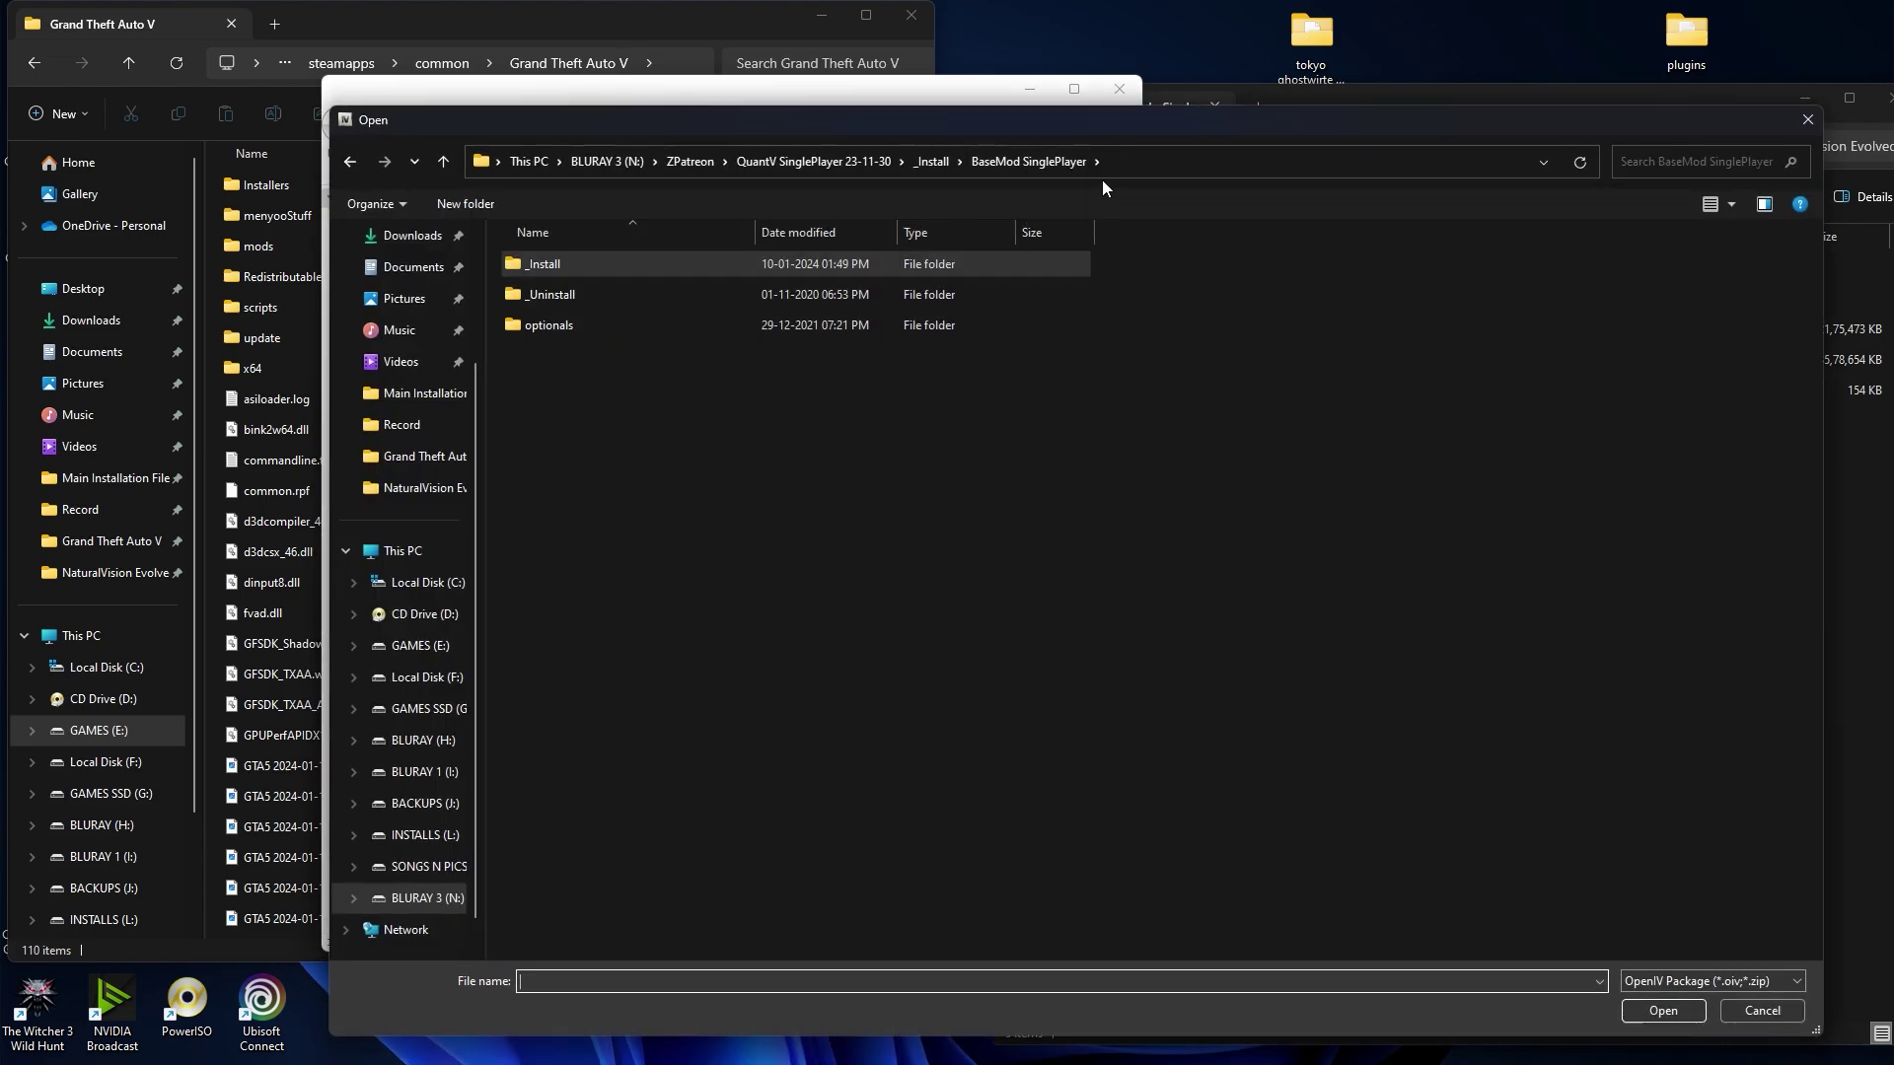
Step: Install QuantV_Install.oiv from the _Install folder into the mods folder
{"action": "left_click", "coordinate": [932, 161]}
{"action": "left_click", "coordinate": [588, 386]}
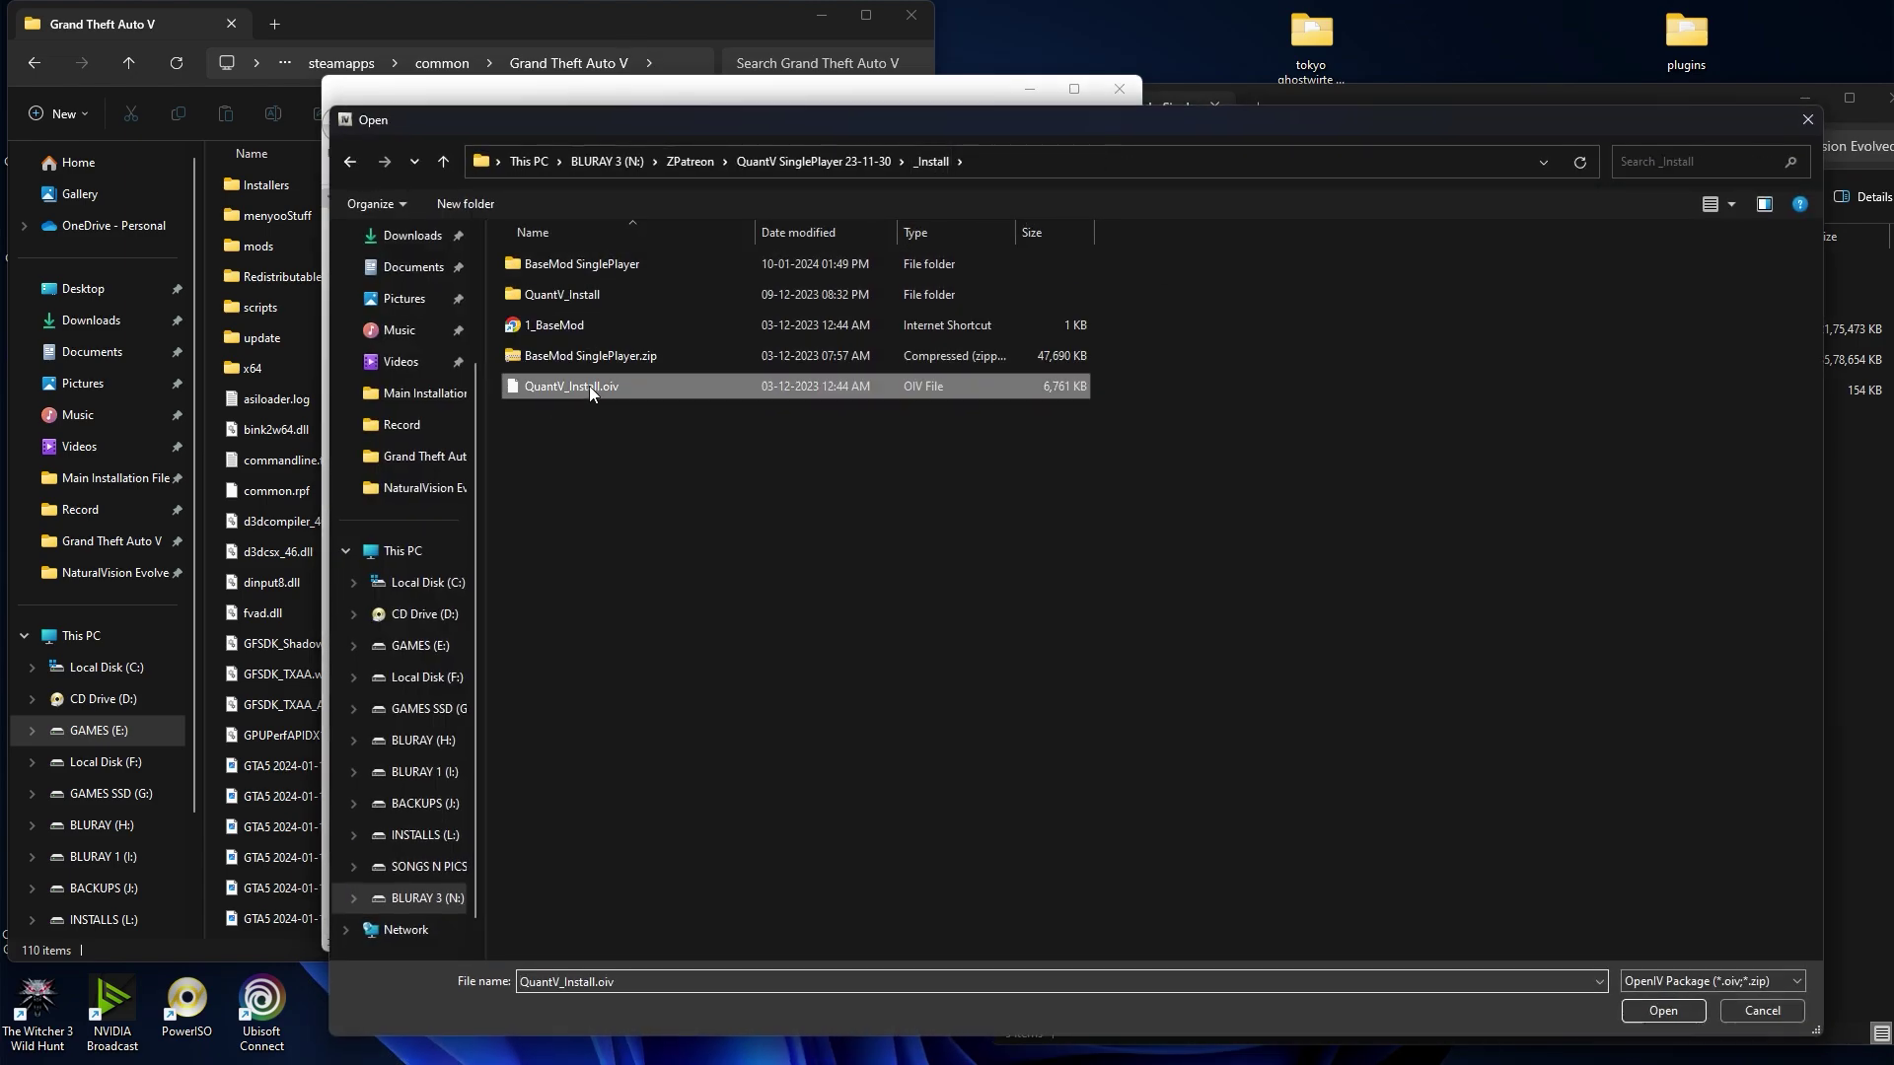
{"action": "double_click", "coordinate": [588, 386]}
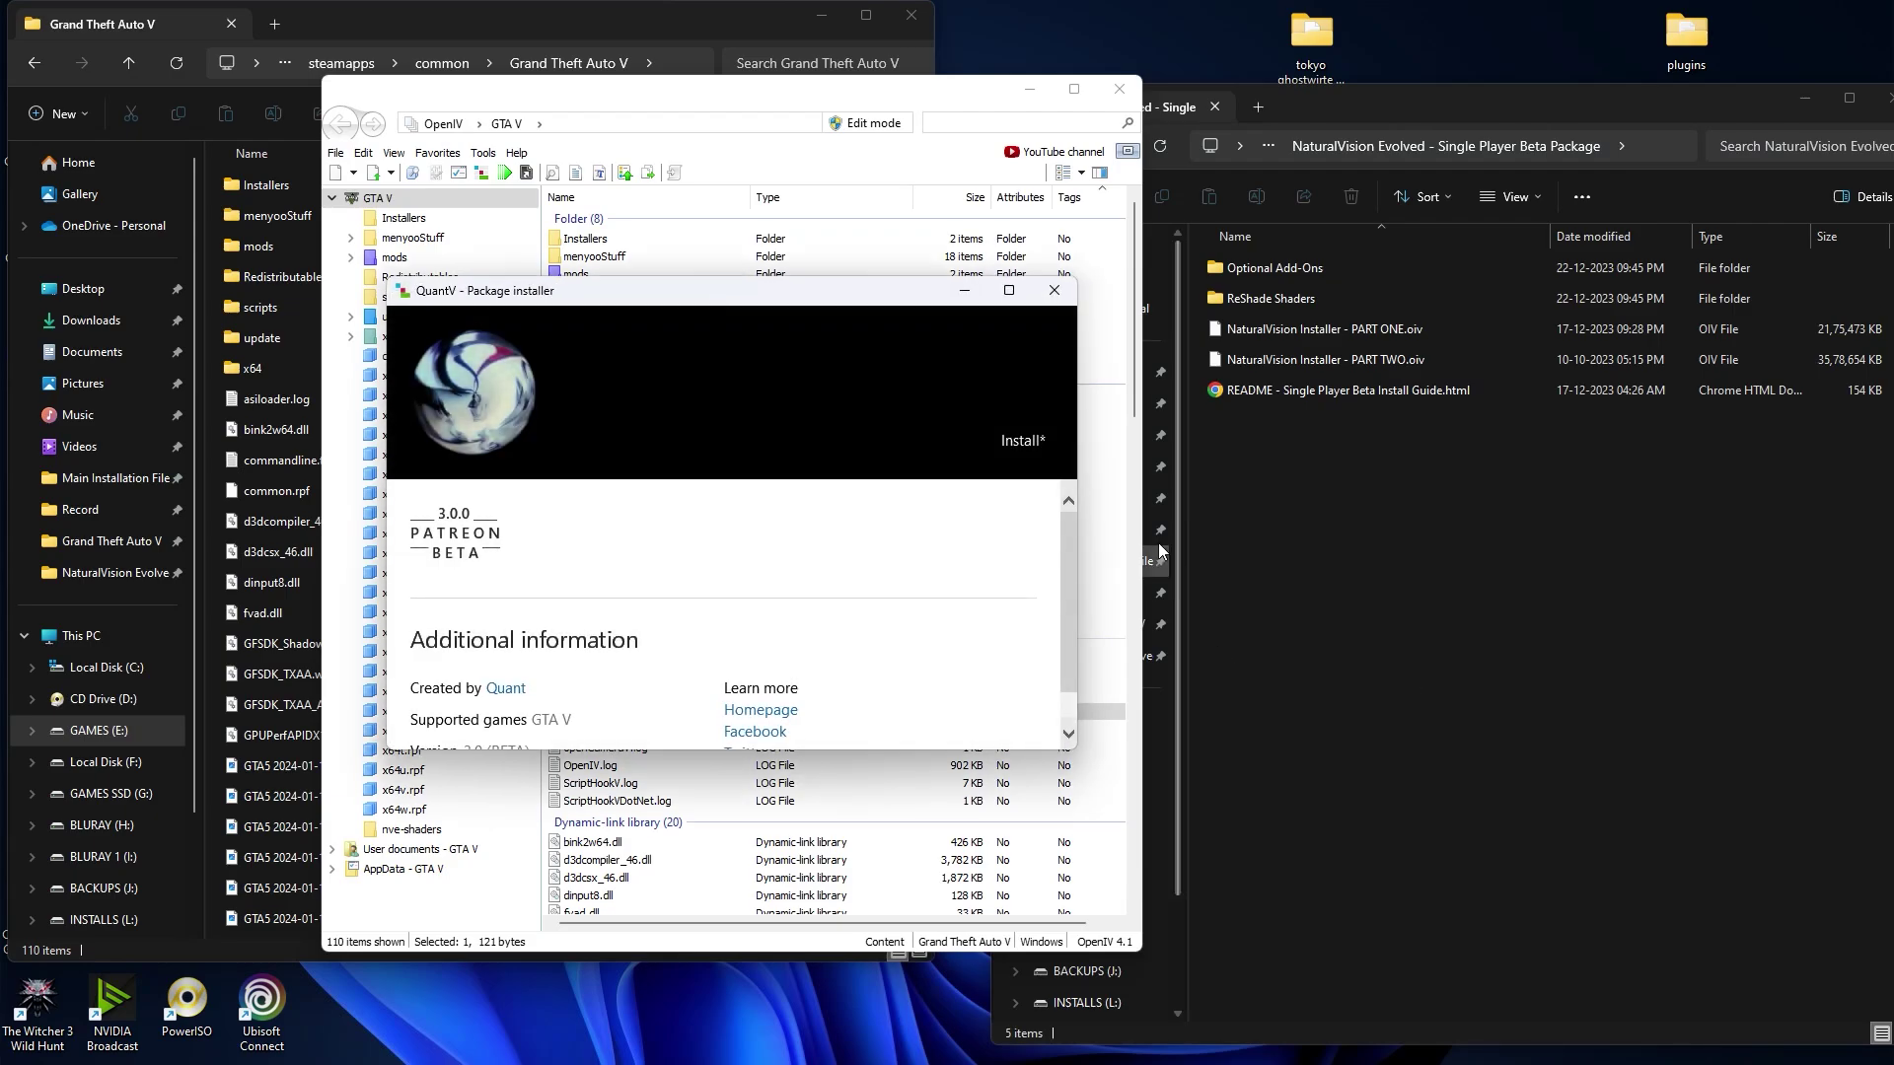
{"action": "left_click", "coordinate": [1033, 446]}
{"action": "left_click", "coordinate": [690, 492]}
{"action": "left_click", "coordinate": [653, 603]}
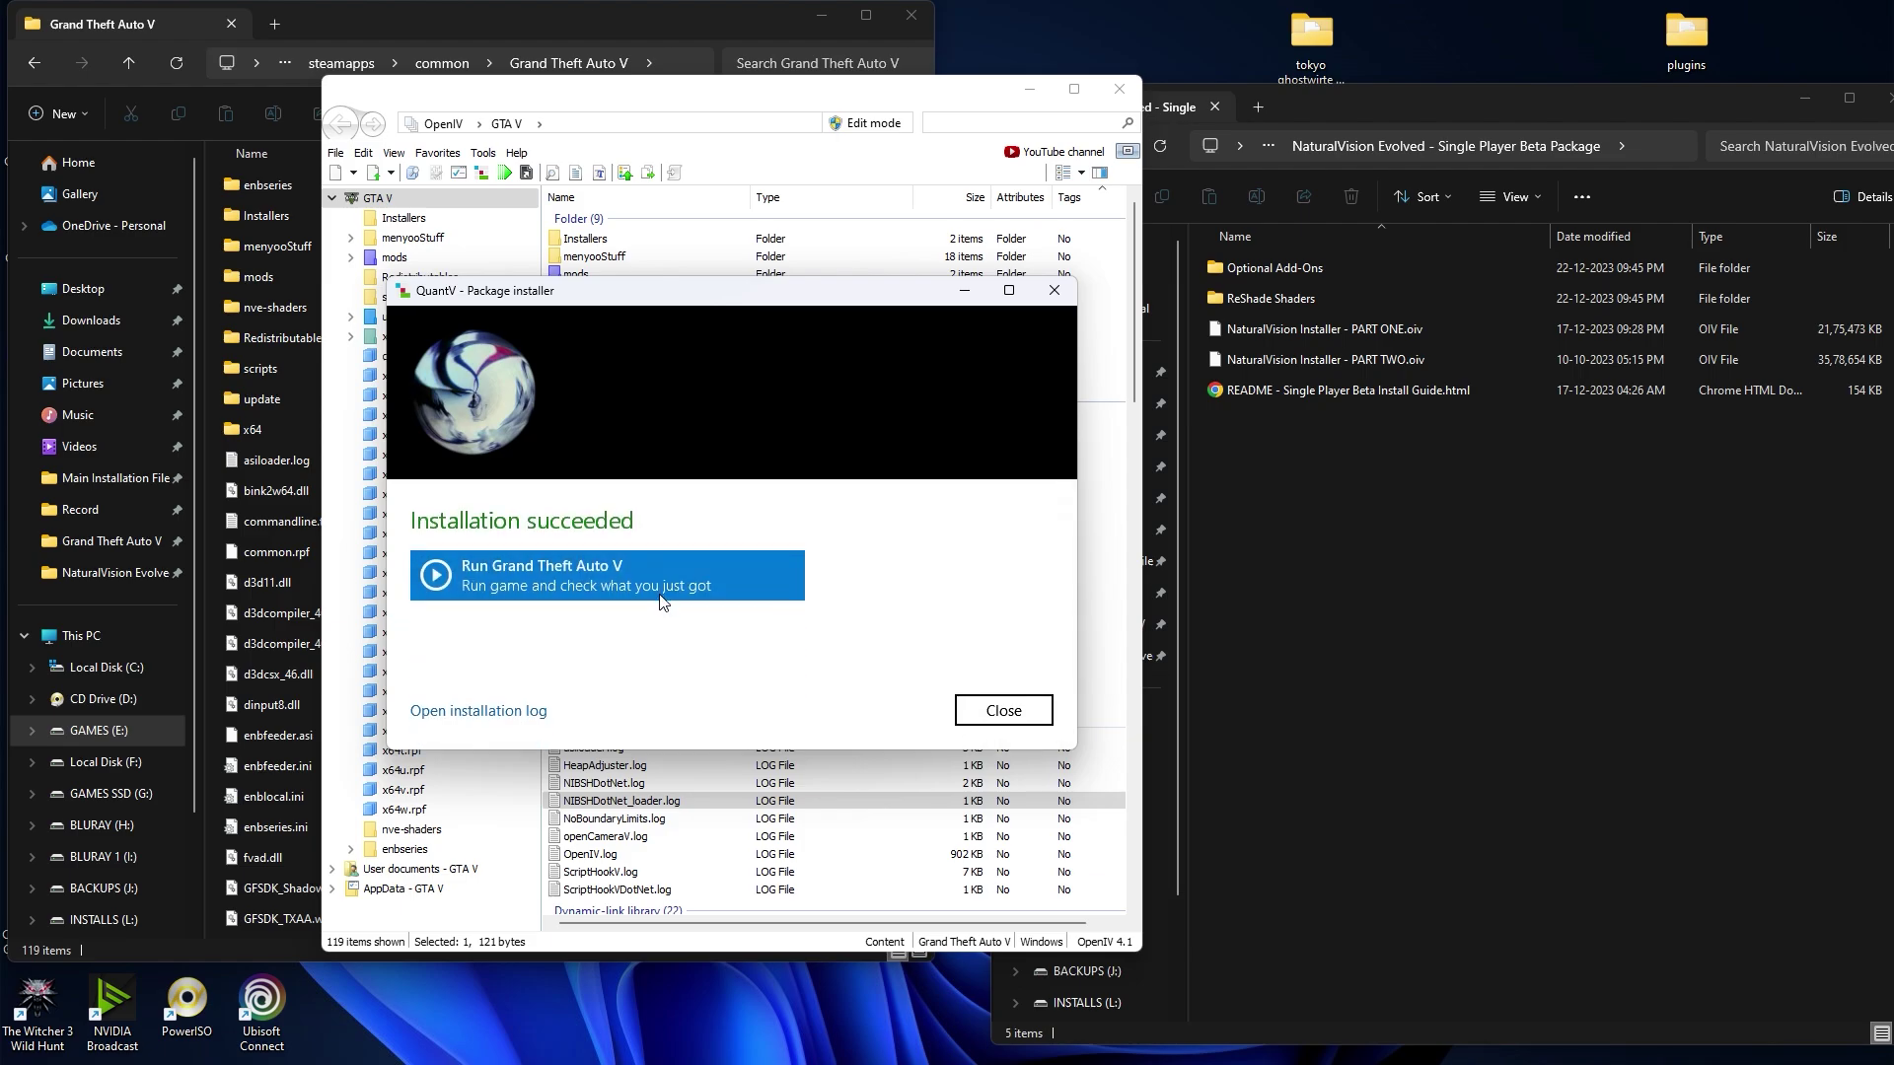
{"action": "left_click", "coordinate": [1004, 716]}
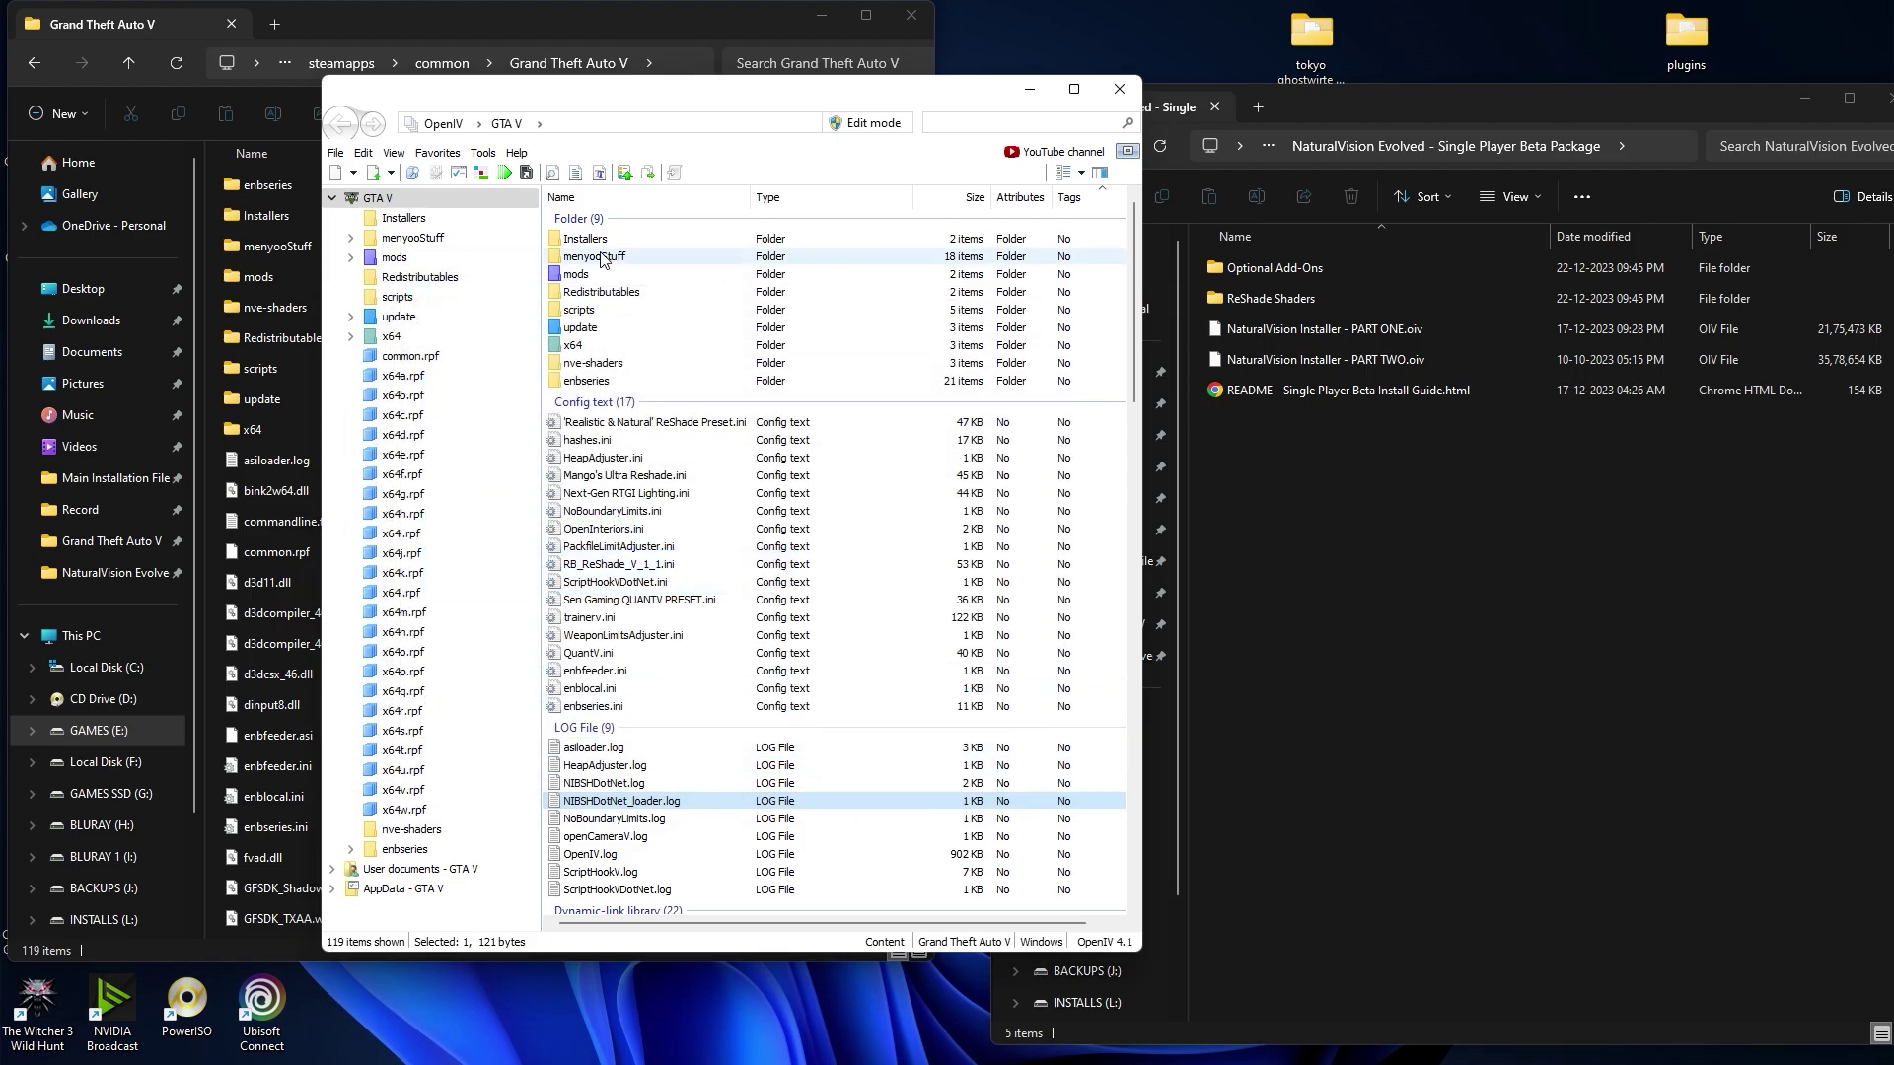
Step: Install the QV_brighter_nights.oiv visual preset from Optional presets into the mods folder
{"action": "left_click", "coordinate": [483, 173]}
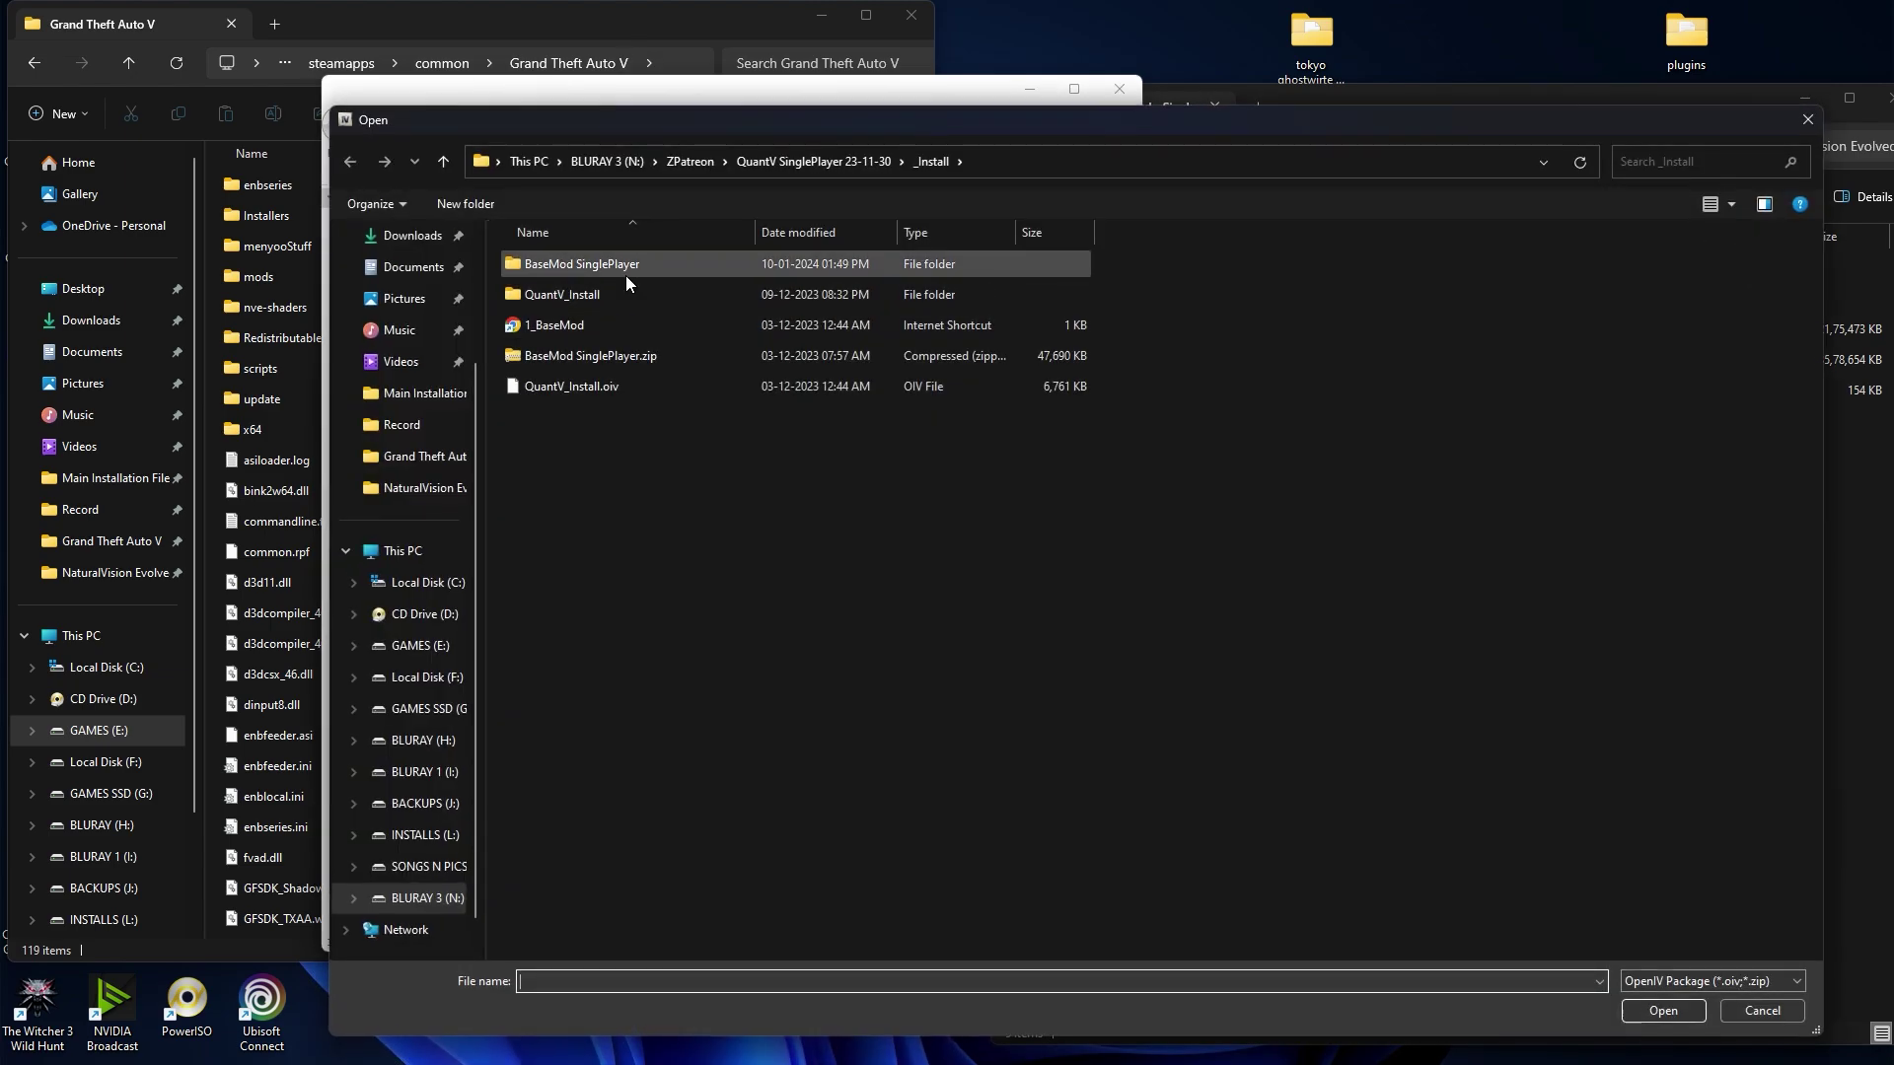
{"action": "left_click", "coordinate": [856, 162]}
{"action": "double_click", "coordinate": [608, 293]}
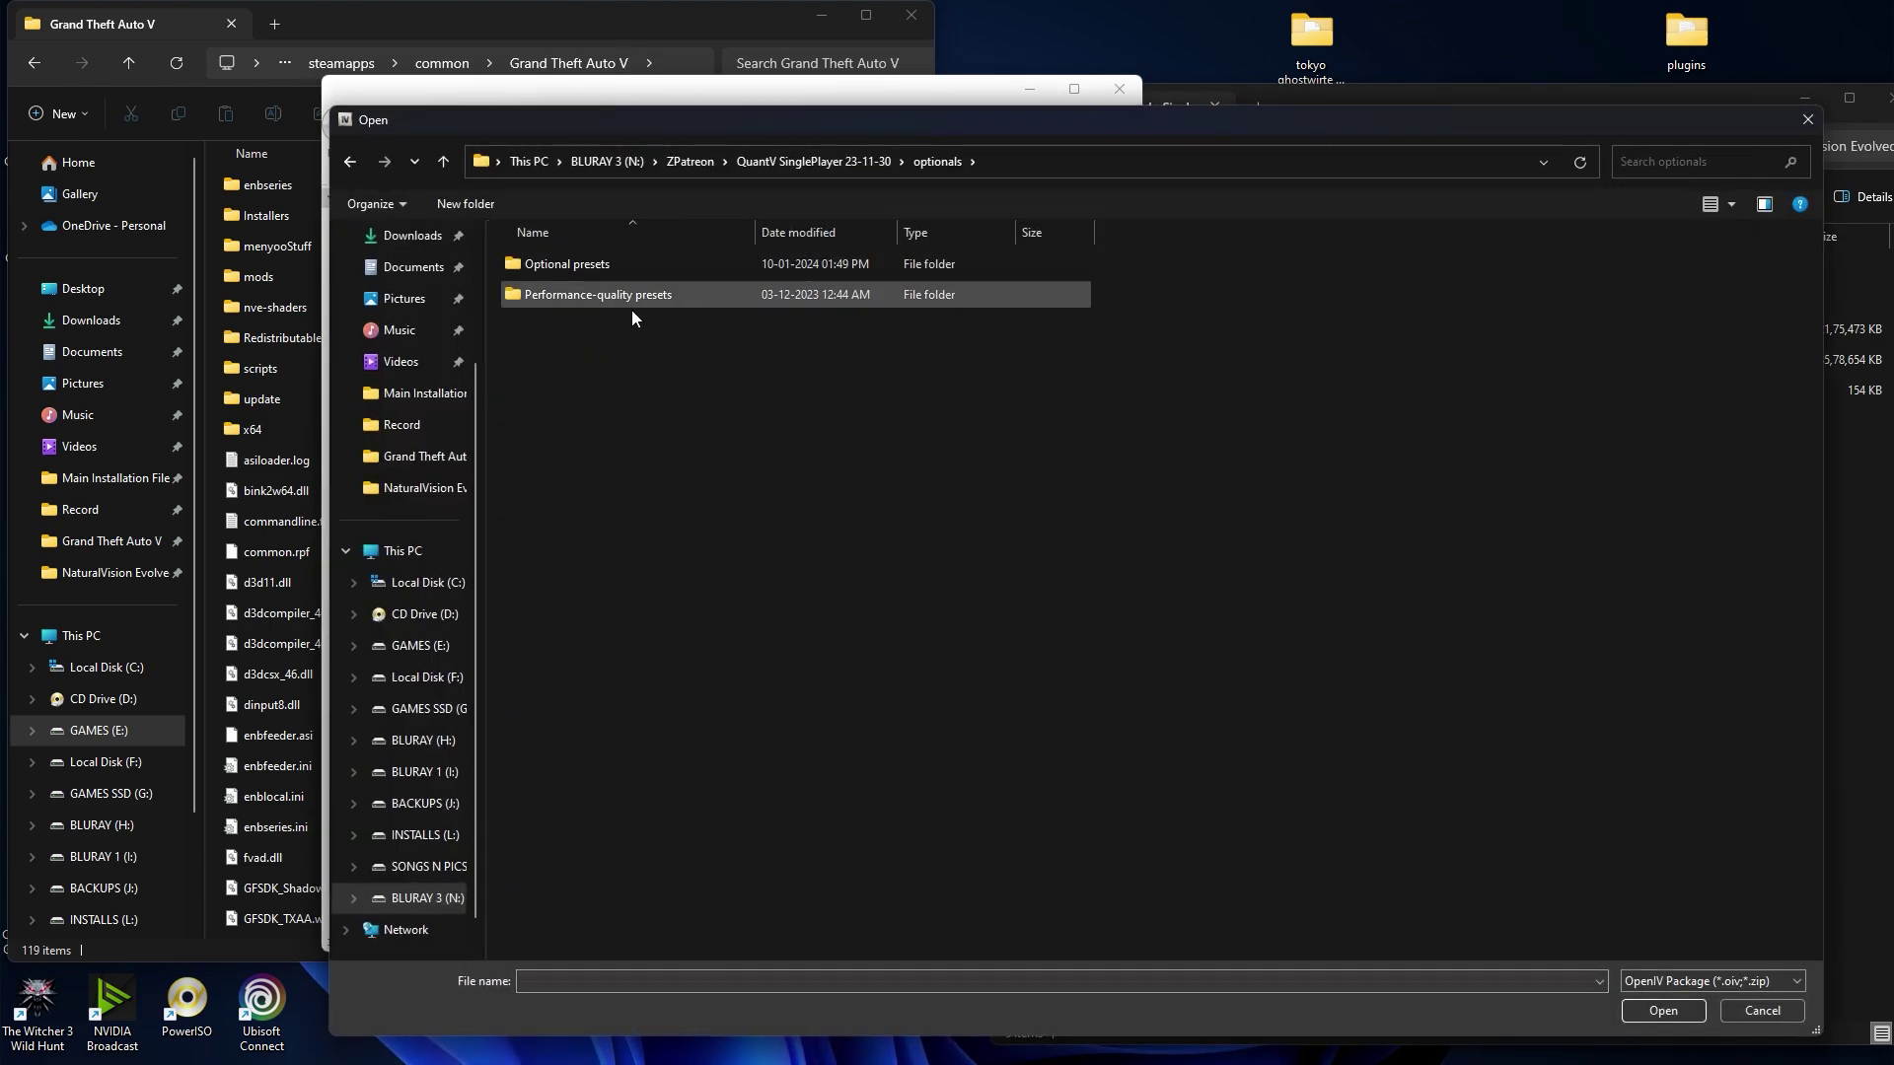
{"action": "double_click", "coordinate": [625, 264]}
{"action": "left_click_drag", "start_coordinate": [1093, 128], "coordinate": [1134, 124]}
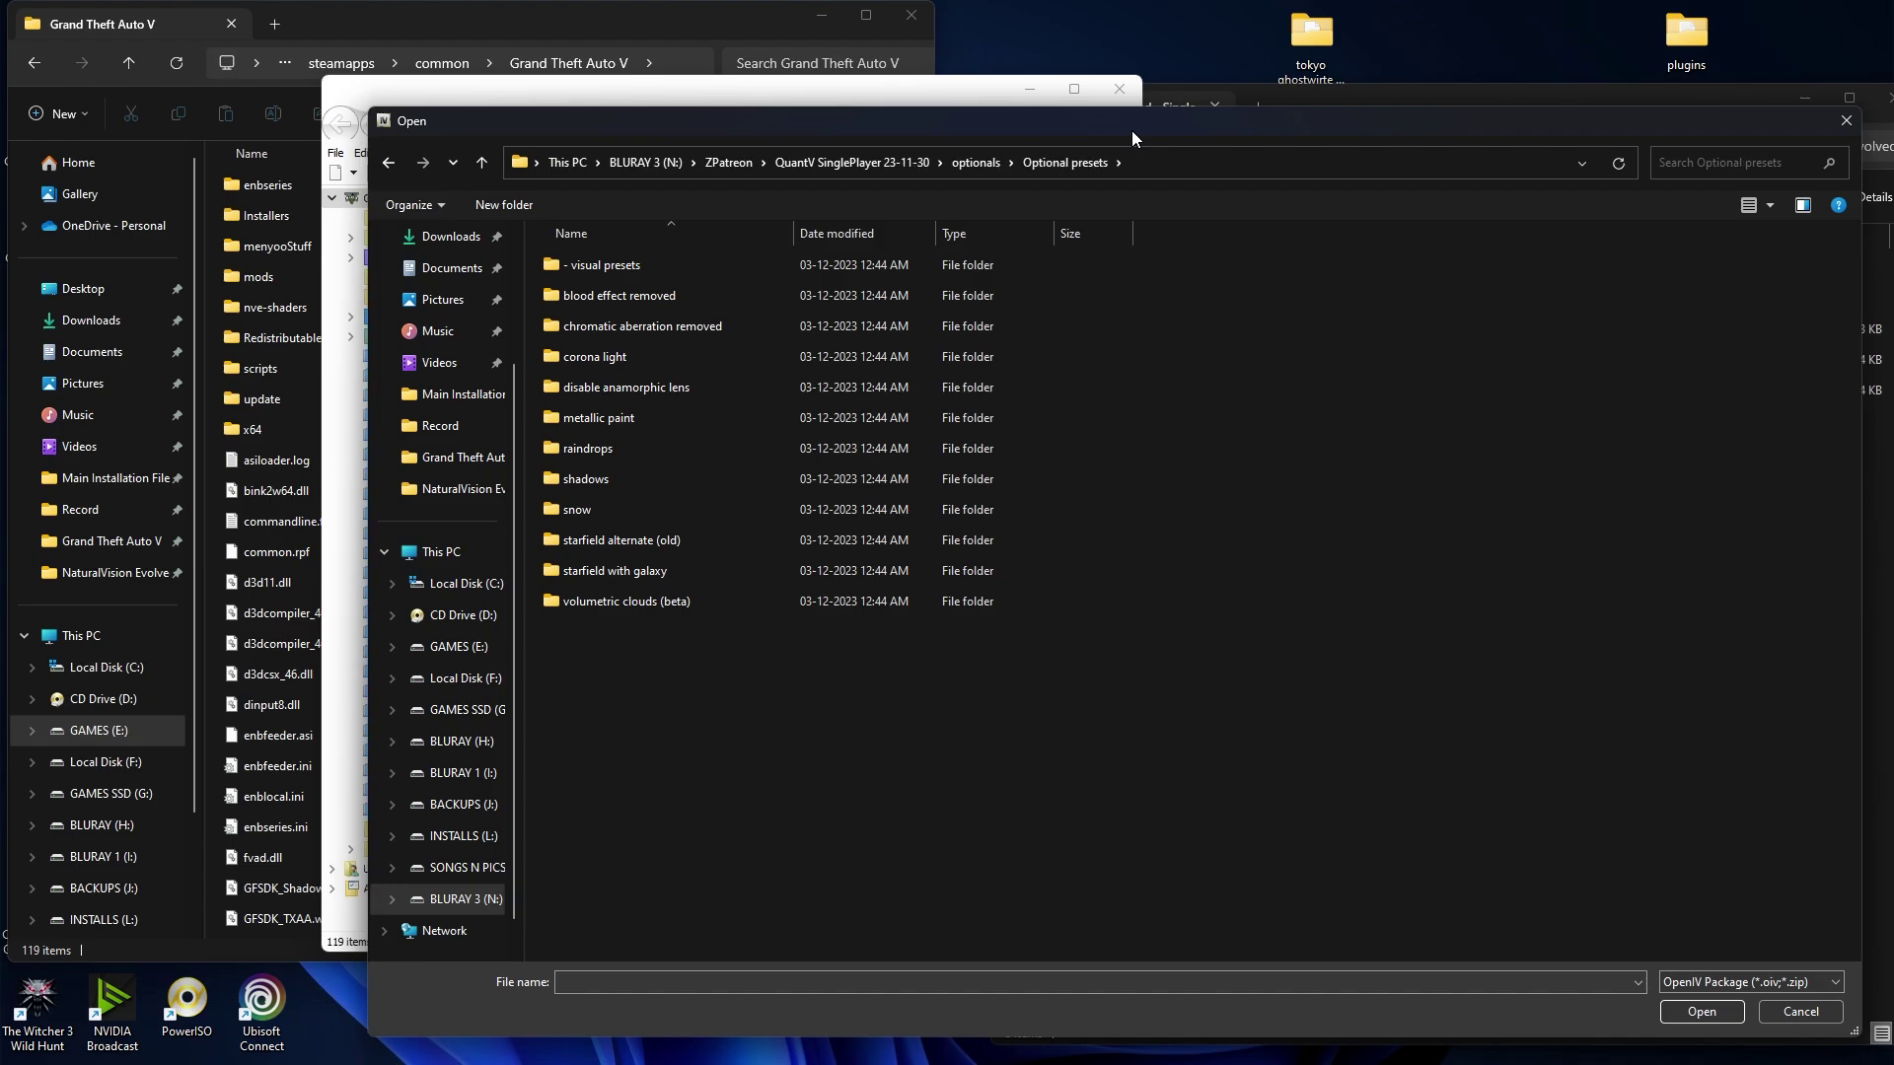
{"action": "double_click", "coordinate": [639, 266]}
{"action": "left_click", "coordinate": [631, 267]}
{"action": "left_click", "coordinate": [1702, 1004]}
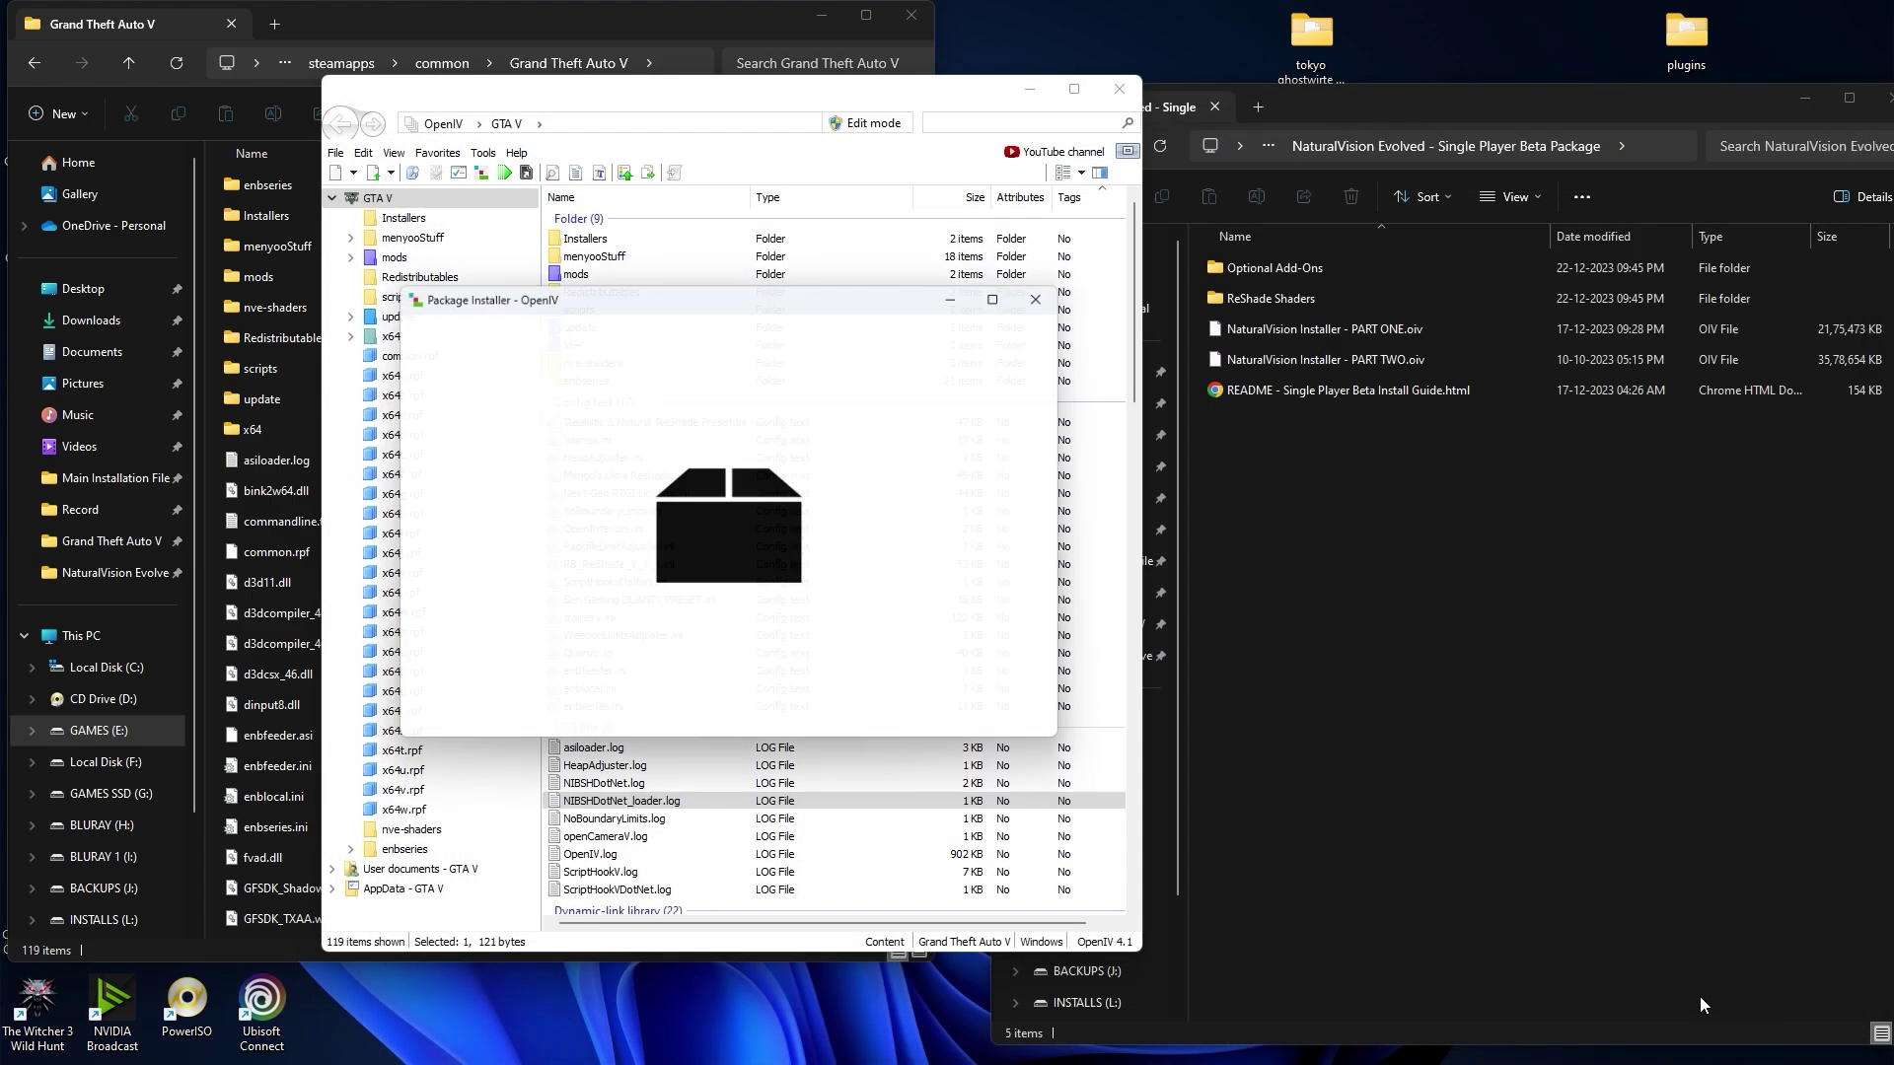
{"action": "left_click", "coordinate": [1022, 439]}
{"action": "left_click", "coordinate": [886, 483]}
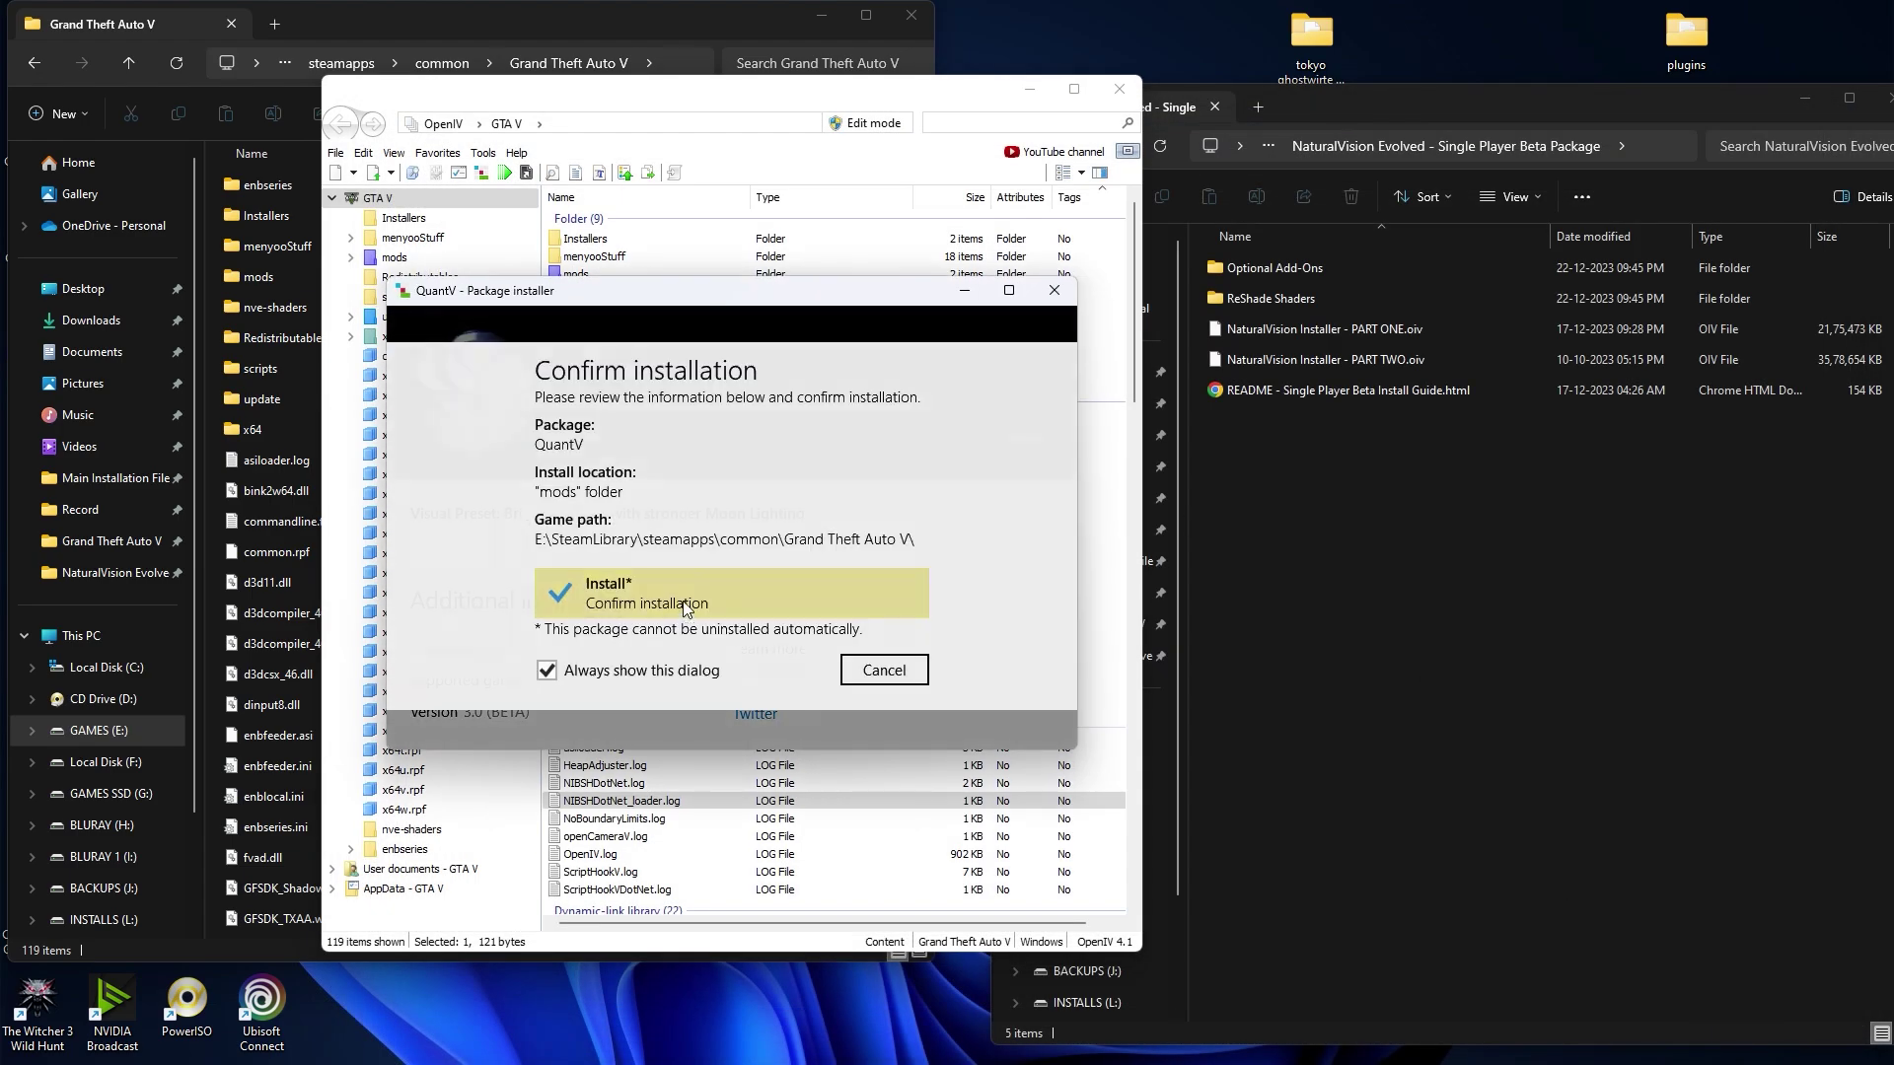
{"action": "left_click", "coordinate": [550, 710]}
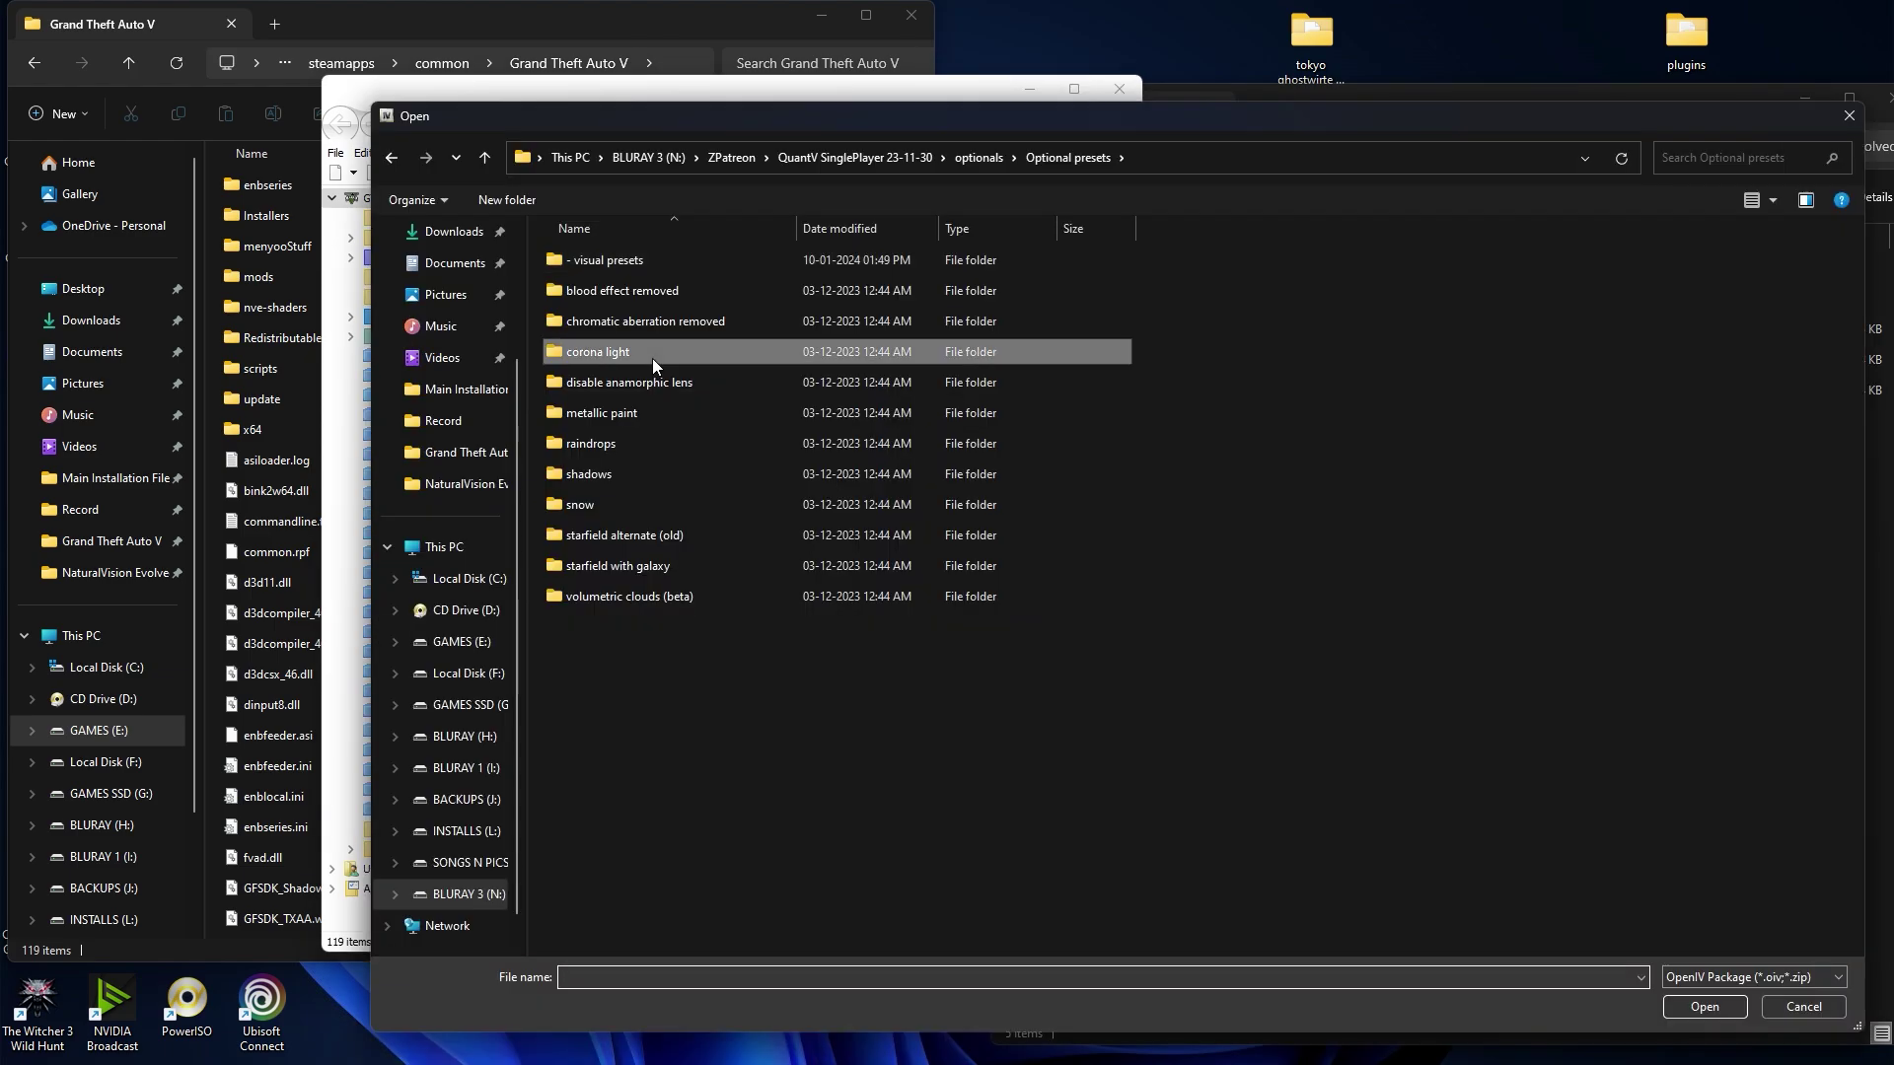
Step: Install the QV_corona_rays_v3.oiv corona light preset into the mods folder
{"action": "double_click", "coordinate": [653, 358]}
{"action": "left_click", "coordinate": [679, 262]}
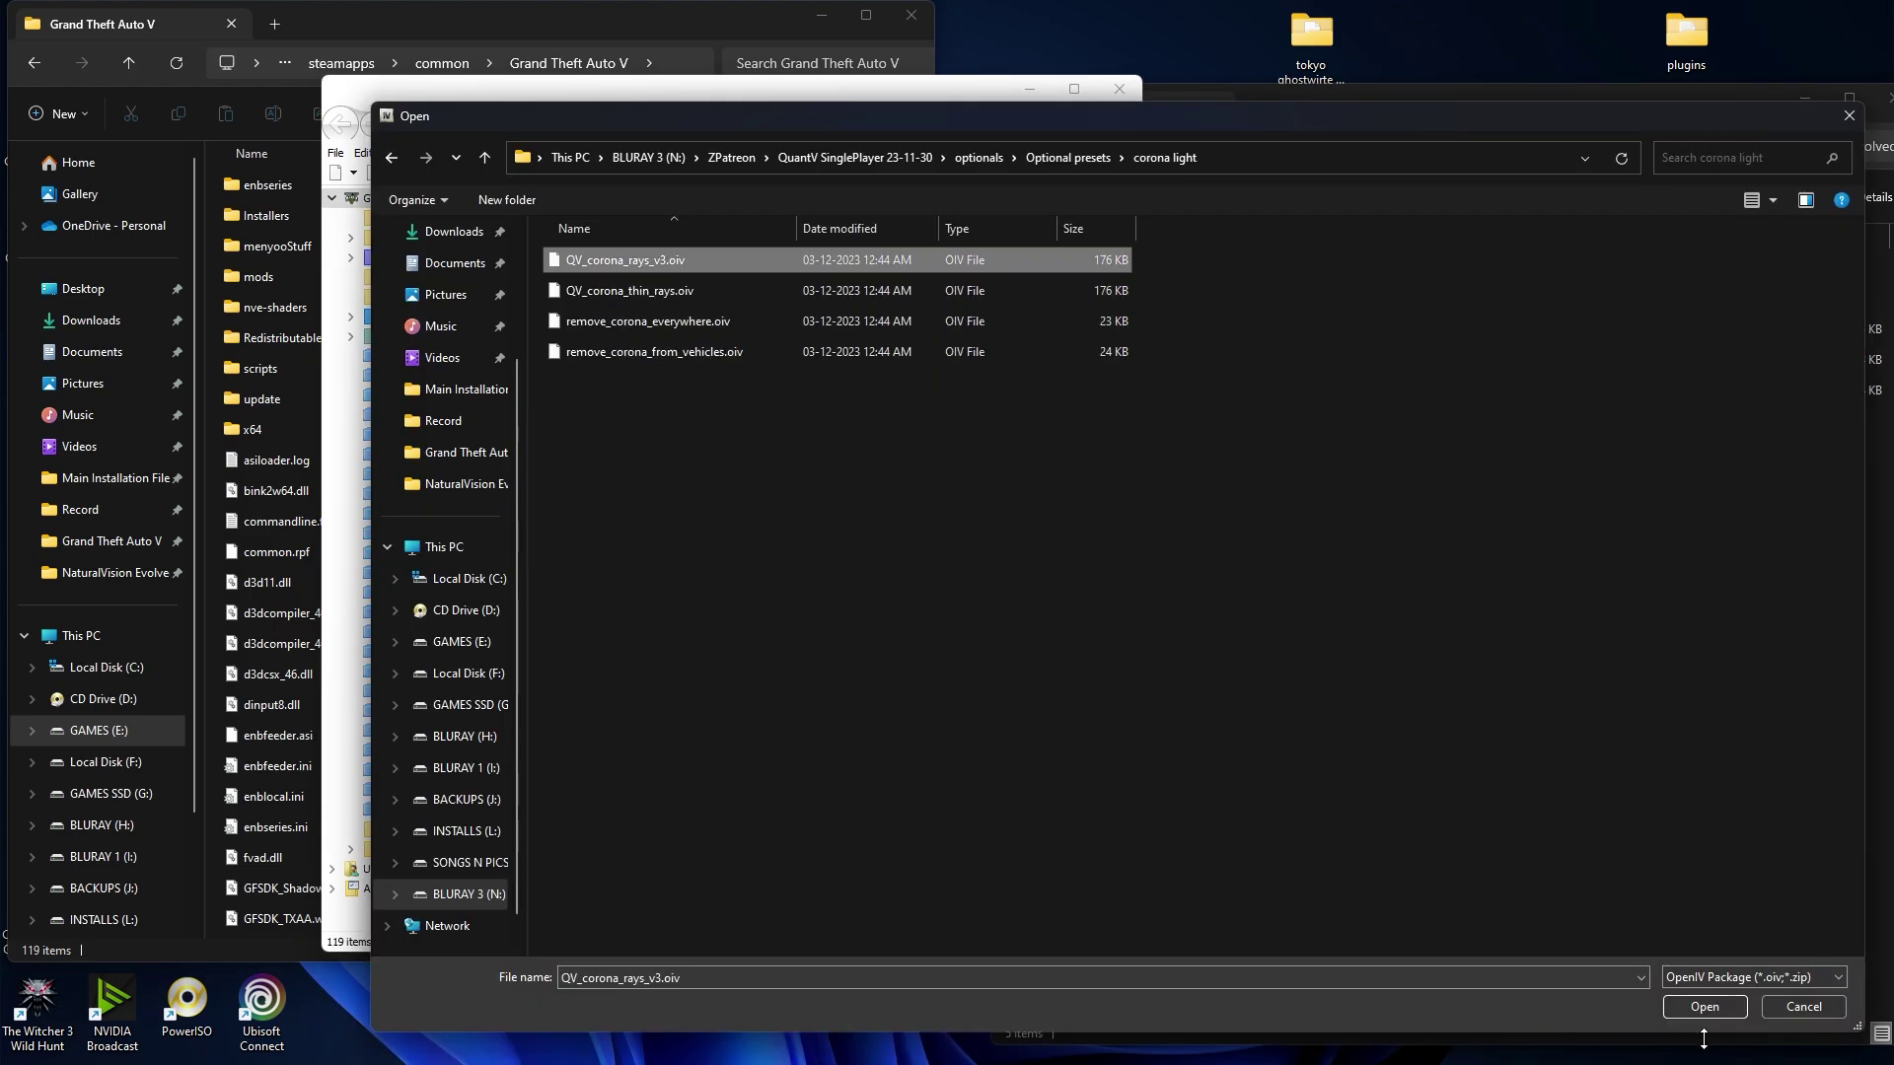
{"action": "left_click", "coordinate": [1706, 1007]}
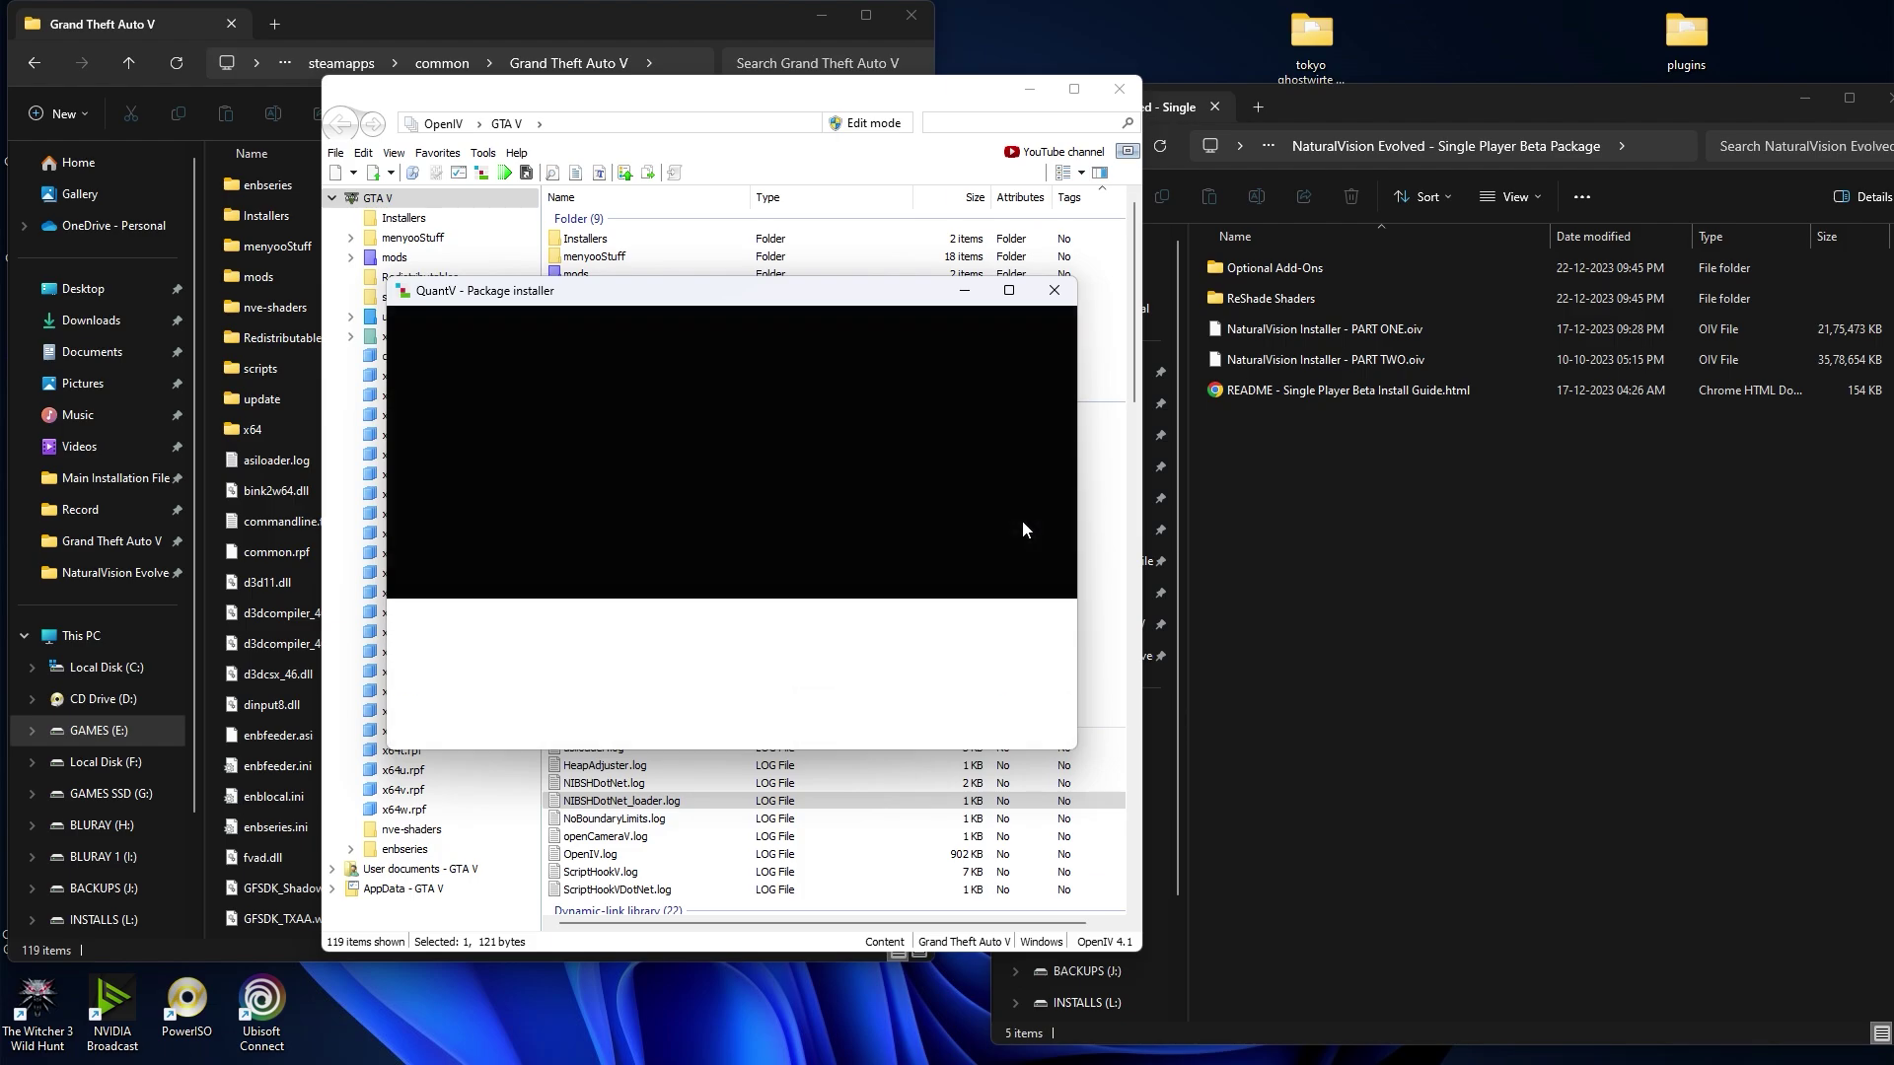
{"action": "left_click", "coordinate": [1038, 446]}
{"action": "left_click", "coordinate": [716, 488]}
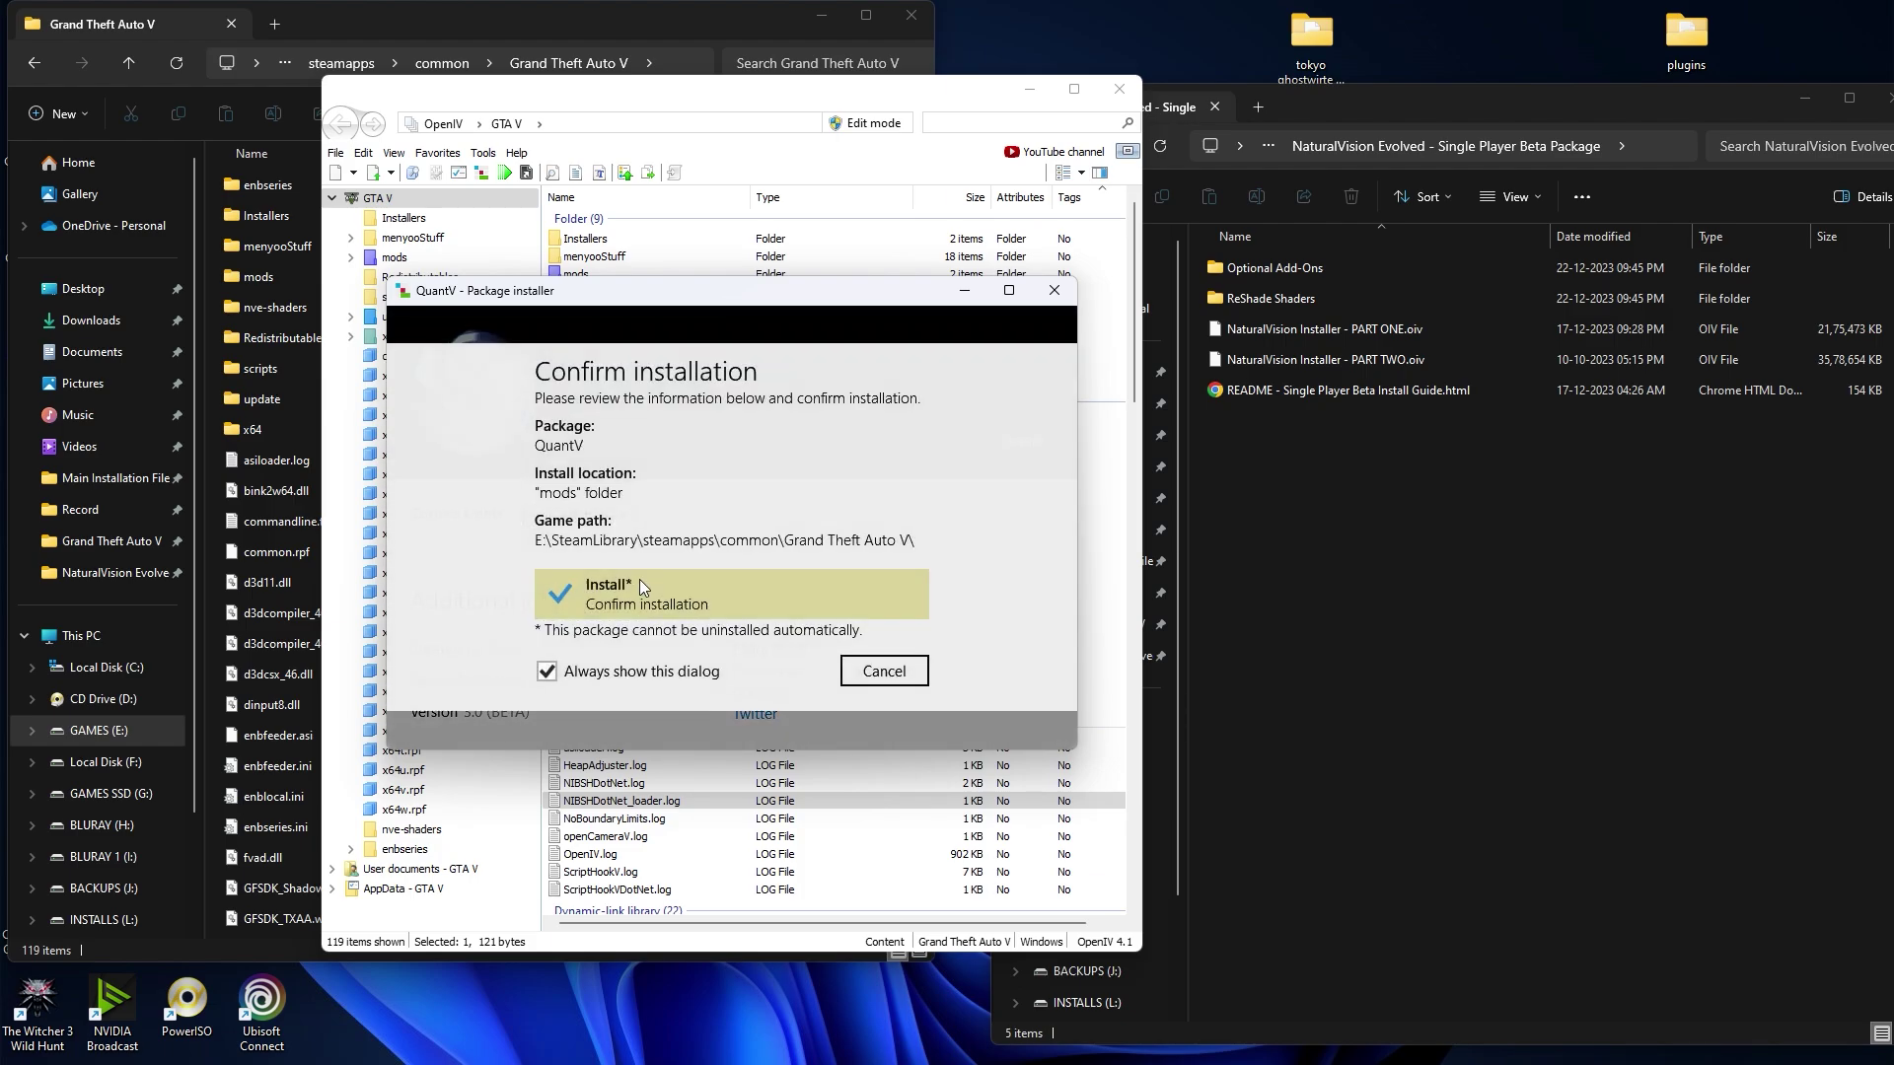
{"action": "left_click", "coordinate": [668, 590]}
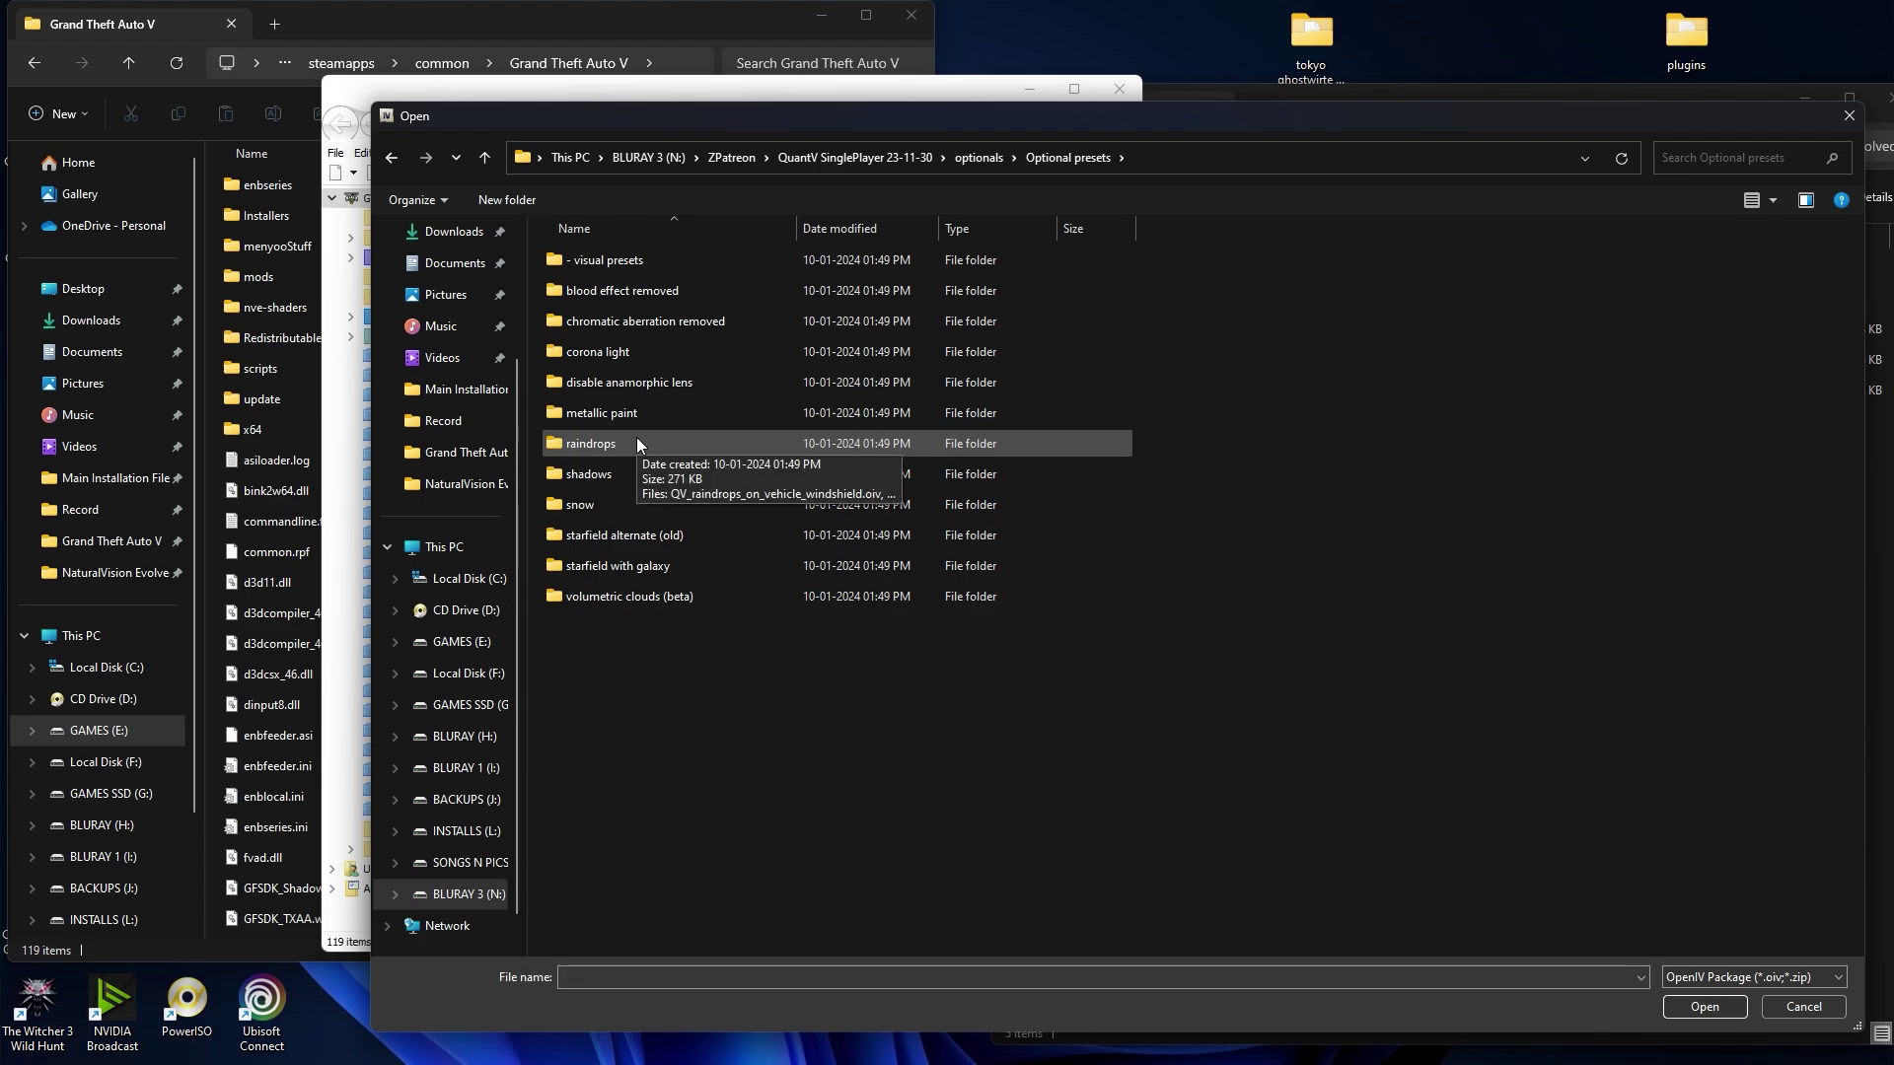
{"action": "double_click", "coordinate": [638, 438]}
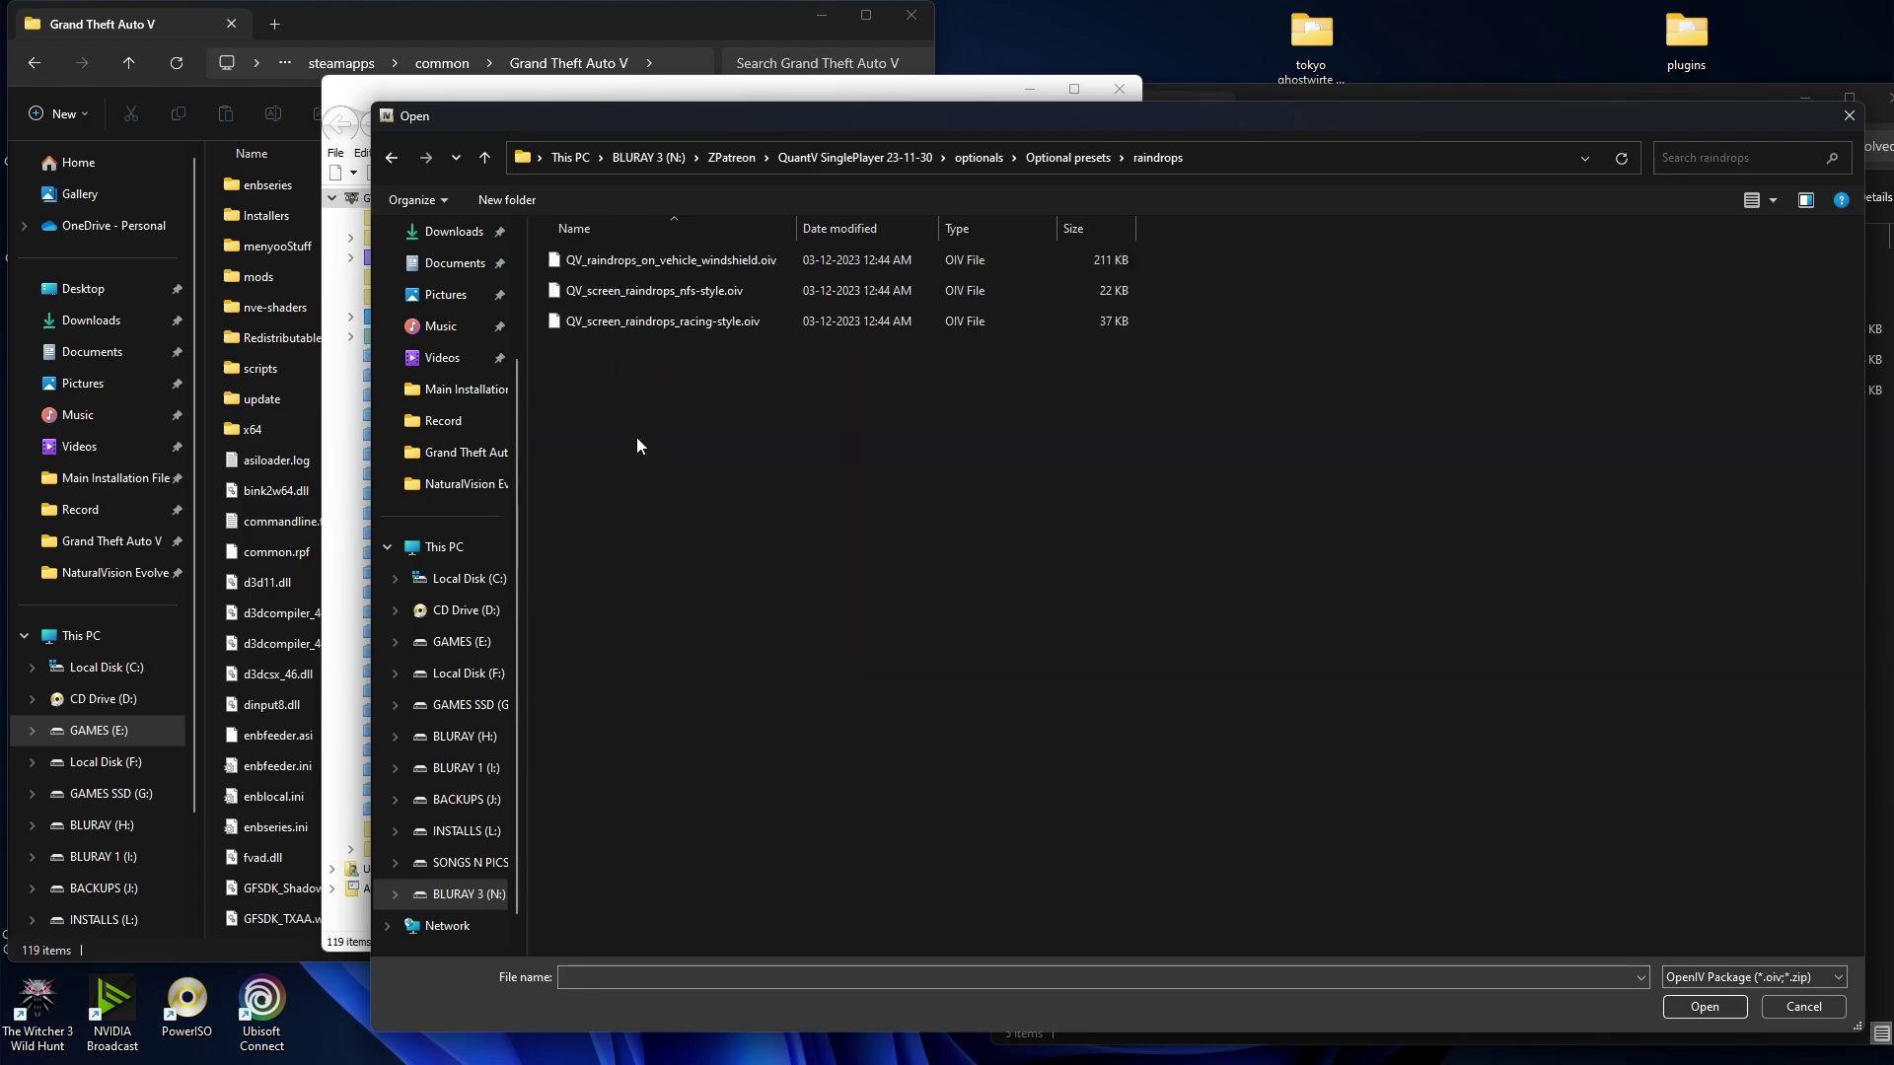
Step: Install the QV_raindrops_on_vehicle_windshield.oiv preset
{"action": "left_click", "coordinate": [772, 264]}
{"action": "left_click", "coordinate": [1704, 1007]}
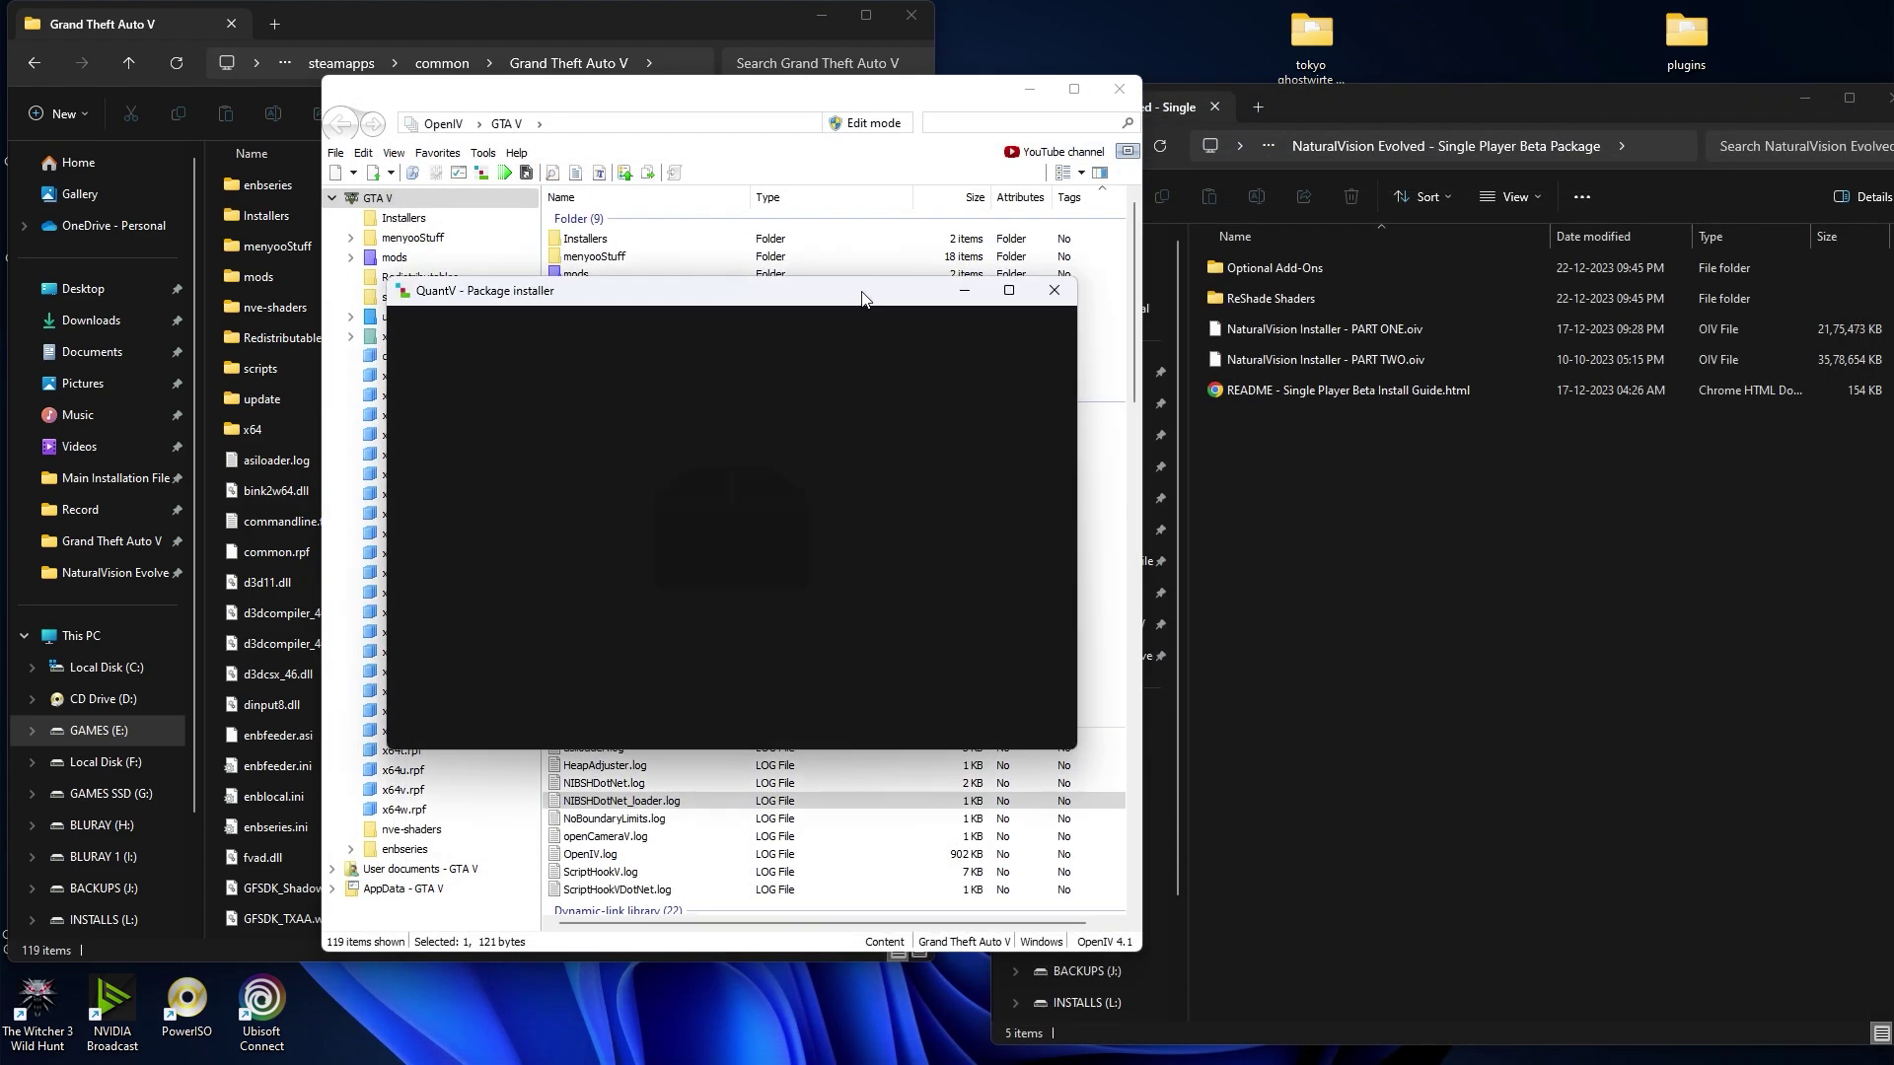
{"action": "left_click", "coordinate": [1064, 445]}
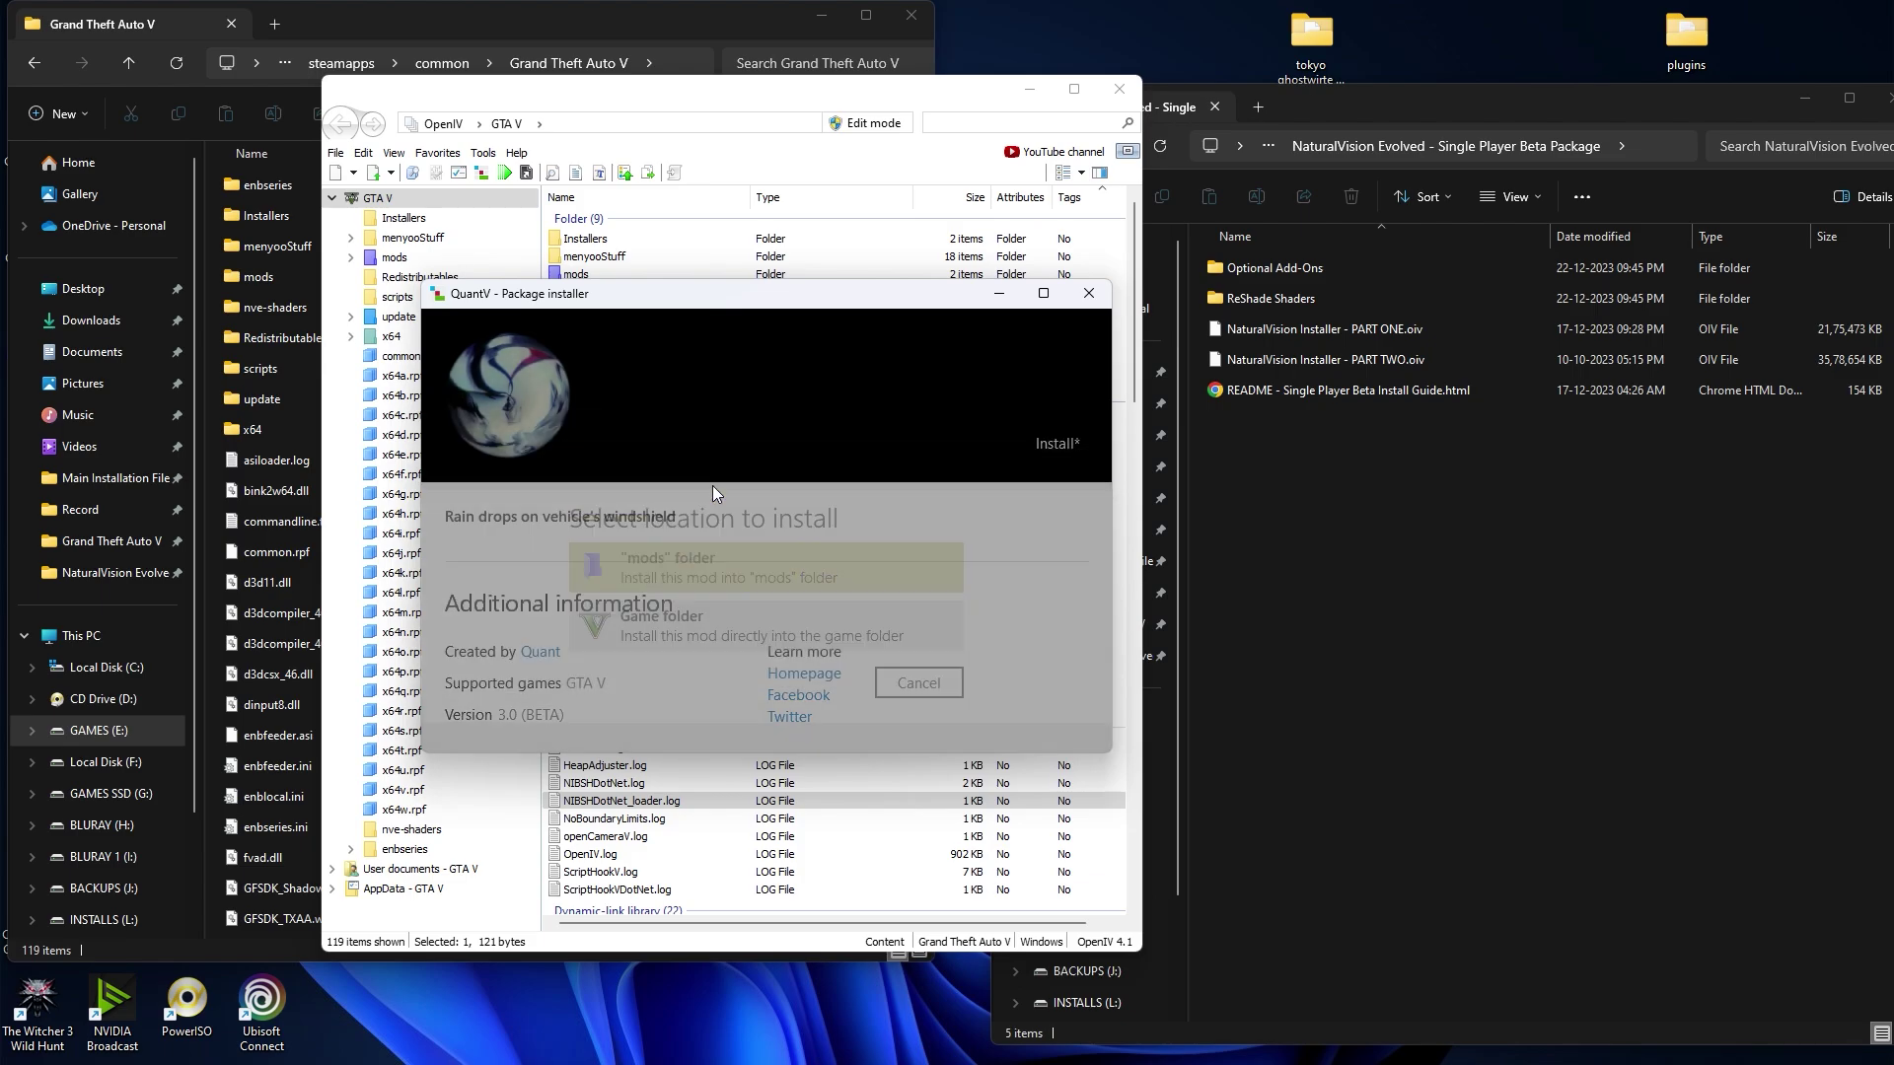
{"action": "key", "text": "Return"}
{"action": "left_click", "coordinate": [1039, 713]}
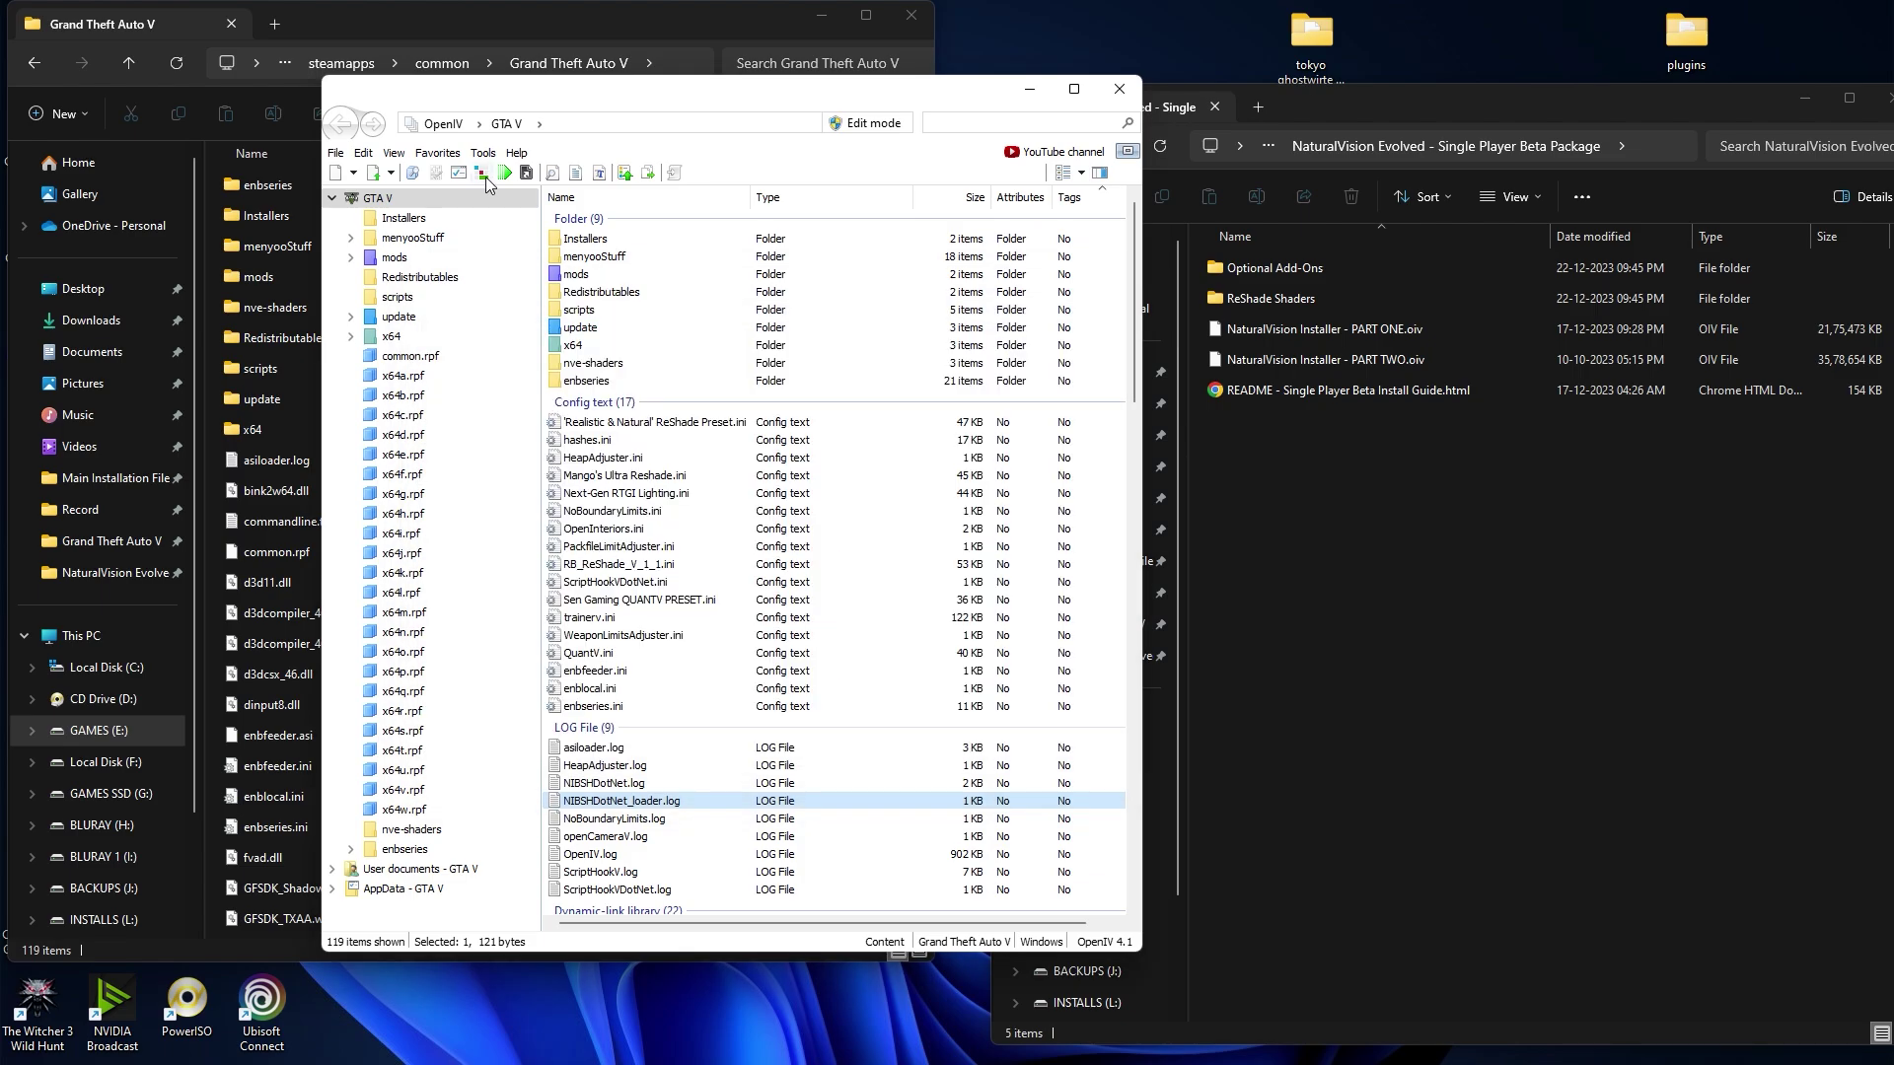
Step: Install the QV_screen_raindrops_nfs-style.oiv preset into the mods folder
{"action": "left_click", "coordinate": [483, 174]}
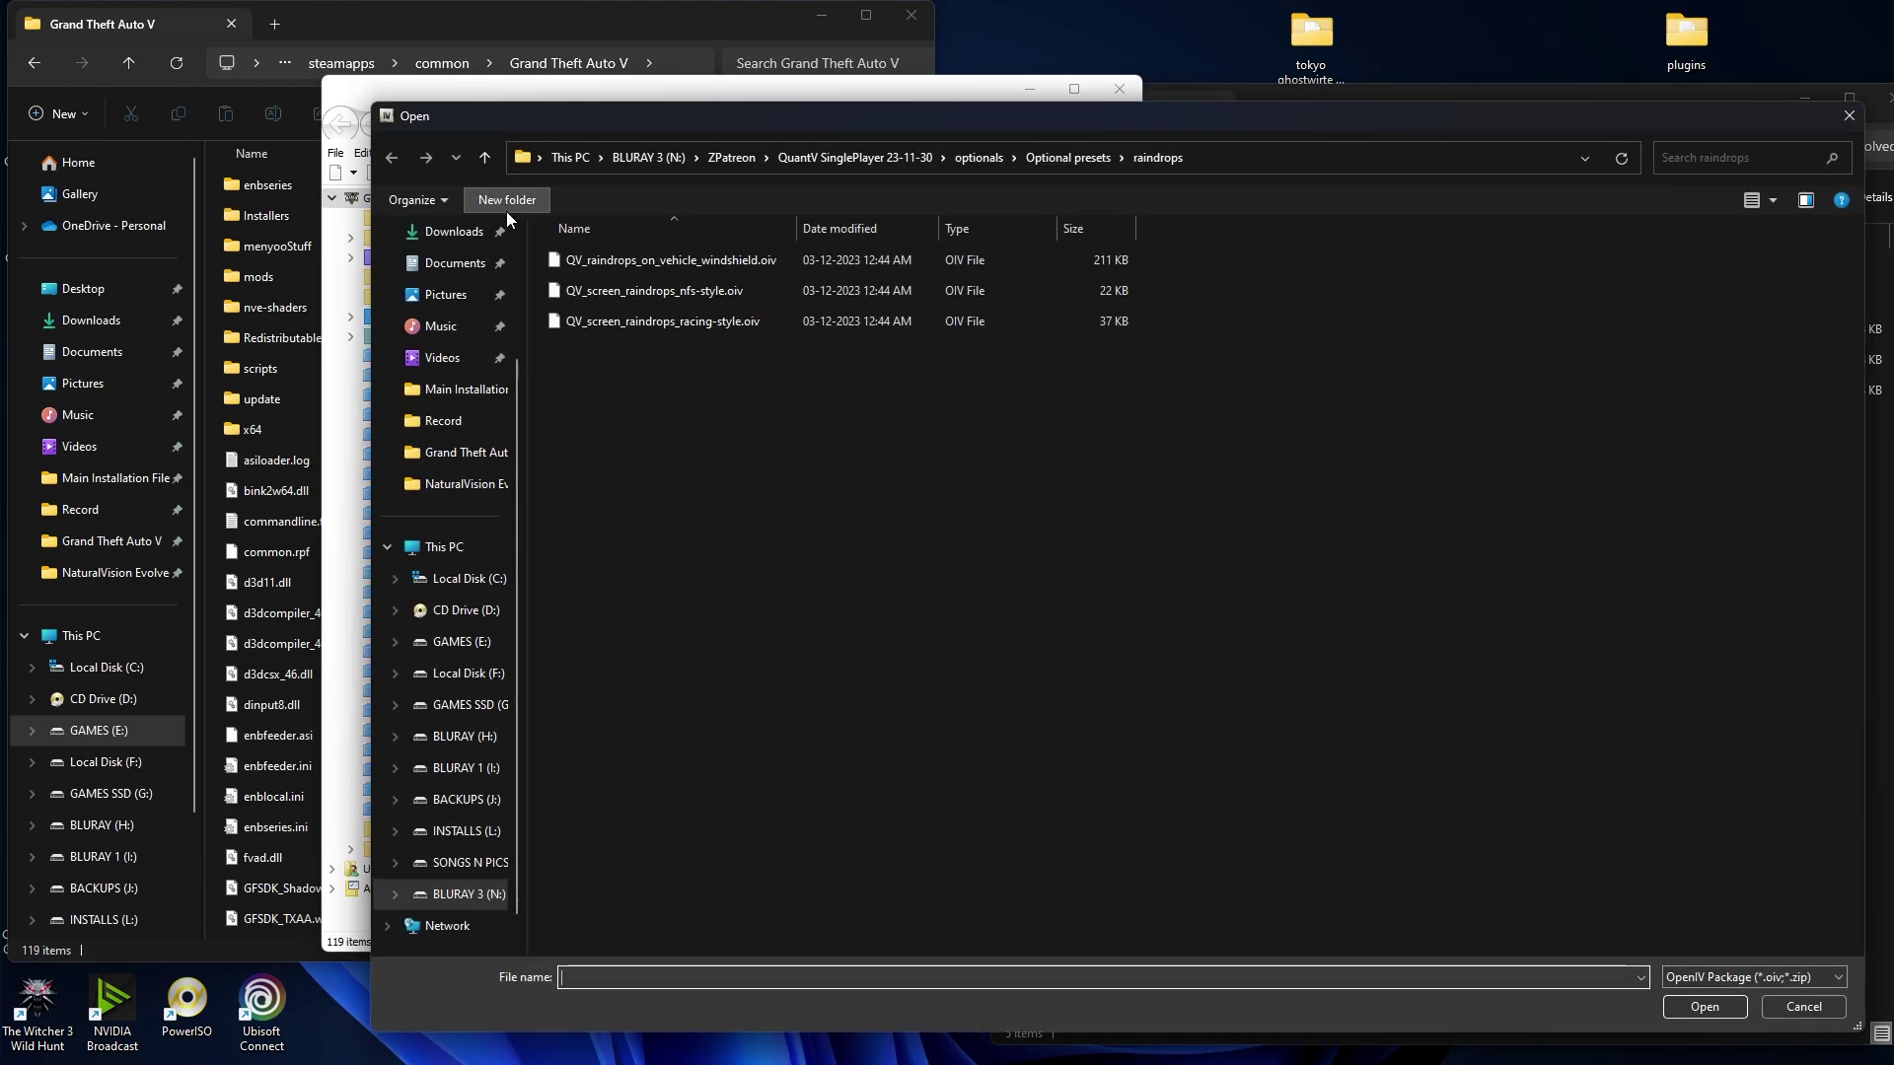
{"action": "left_click", "coordinate": [683, 292]}
{"action": "left_click", "coordinate": [1704, 1007]}
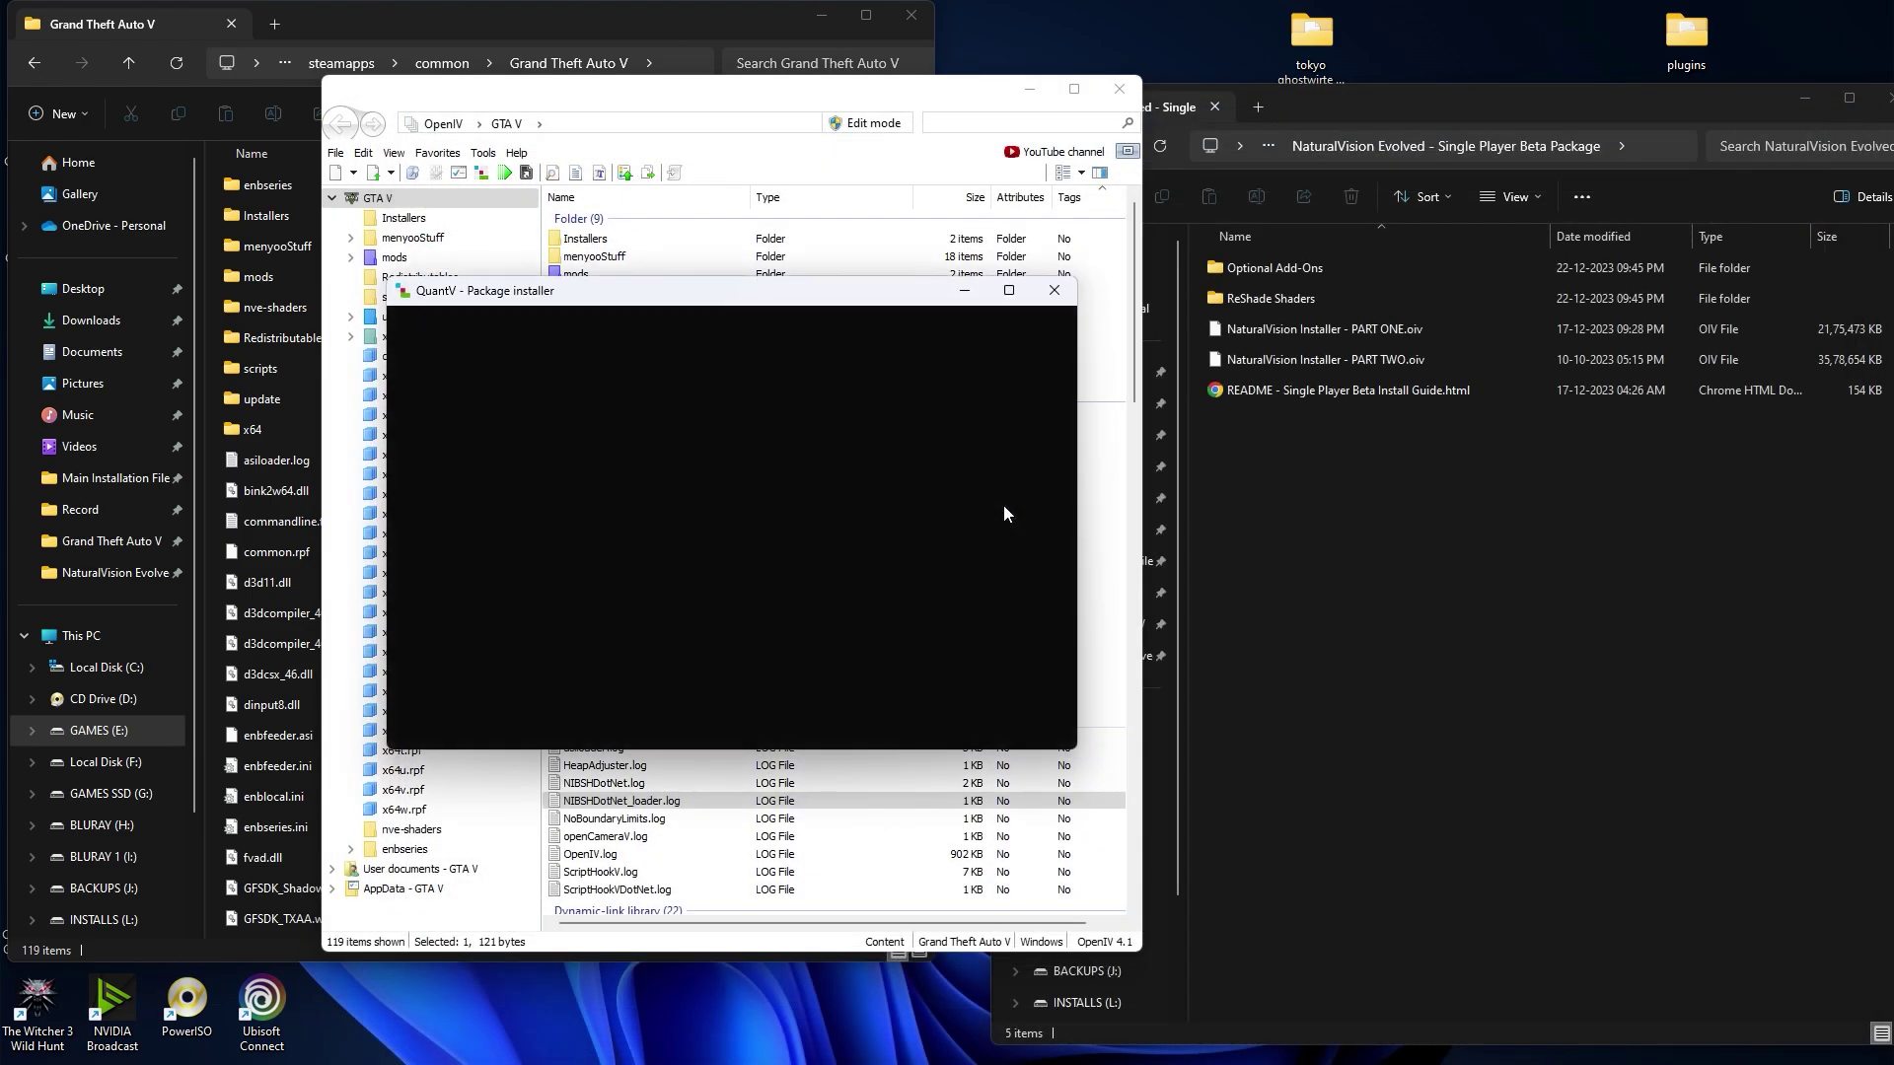
{"action": "left_click", "coordinate": [1015, 554]}
{"action": "left_click", "coordinate": [722, 482]}
{"action": "left_click", "coordinate": [690, 712]}
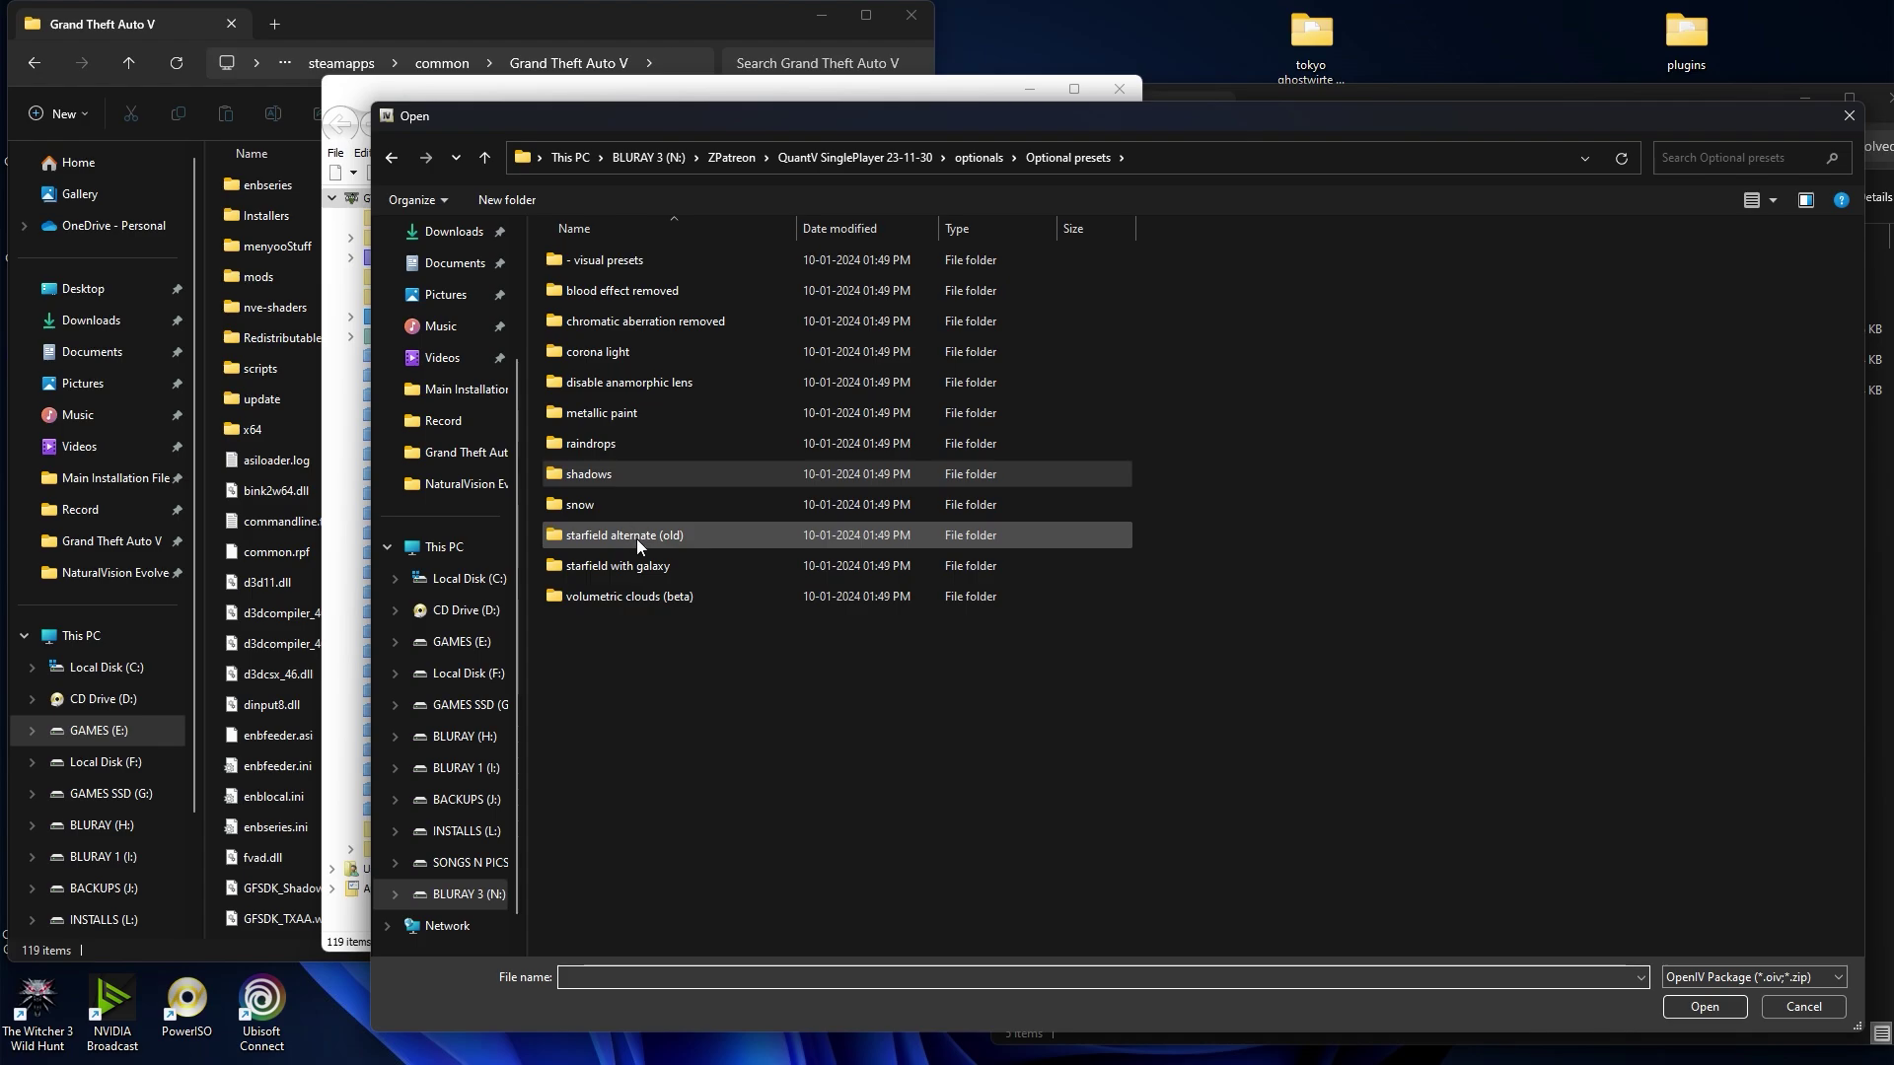
Step: Install Alternate_Starfield_galaxy_countryside_+_urban.oiv from starfield alternate (old) into the mods folder
{"action": "double_click", "coordinate": [636, 542]}
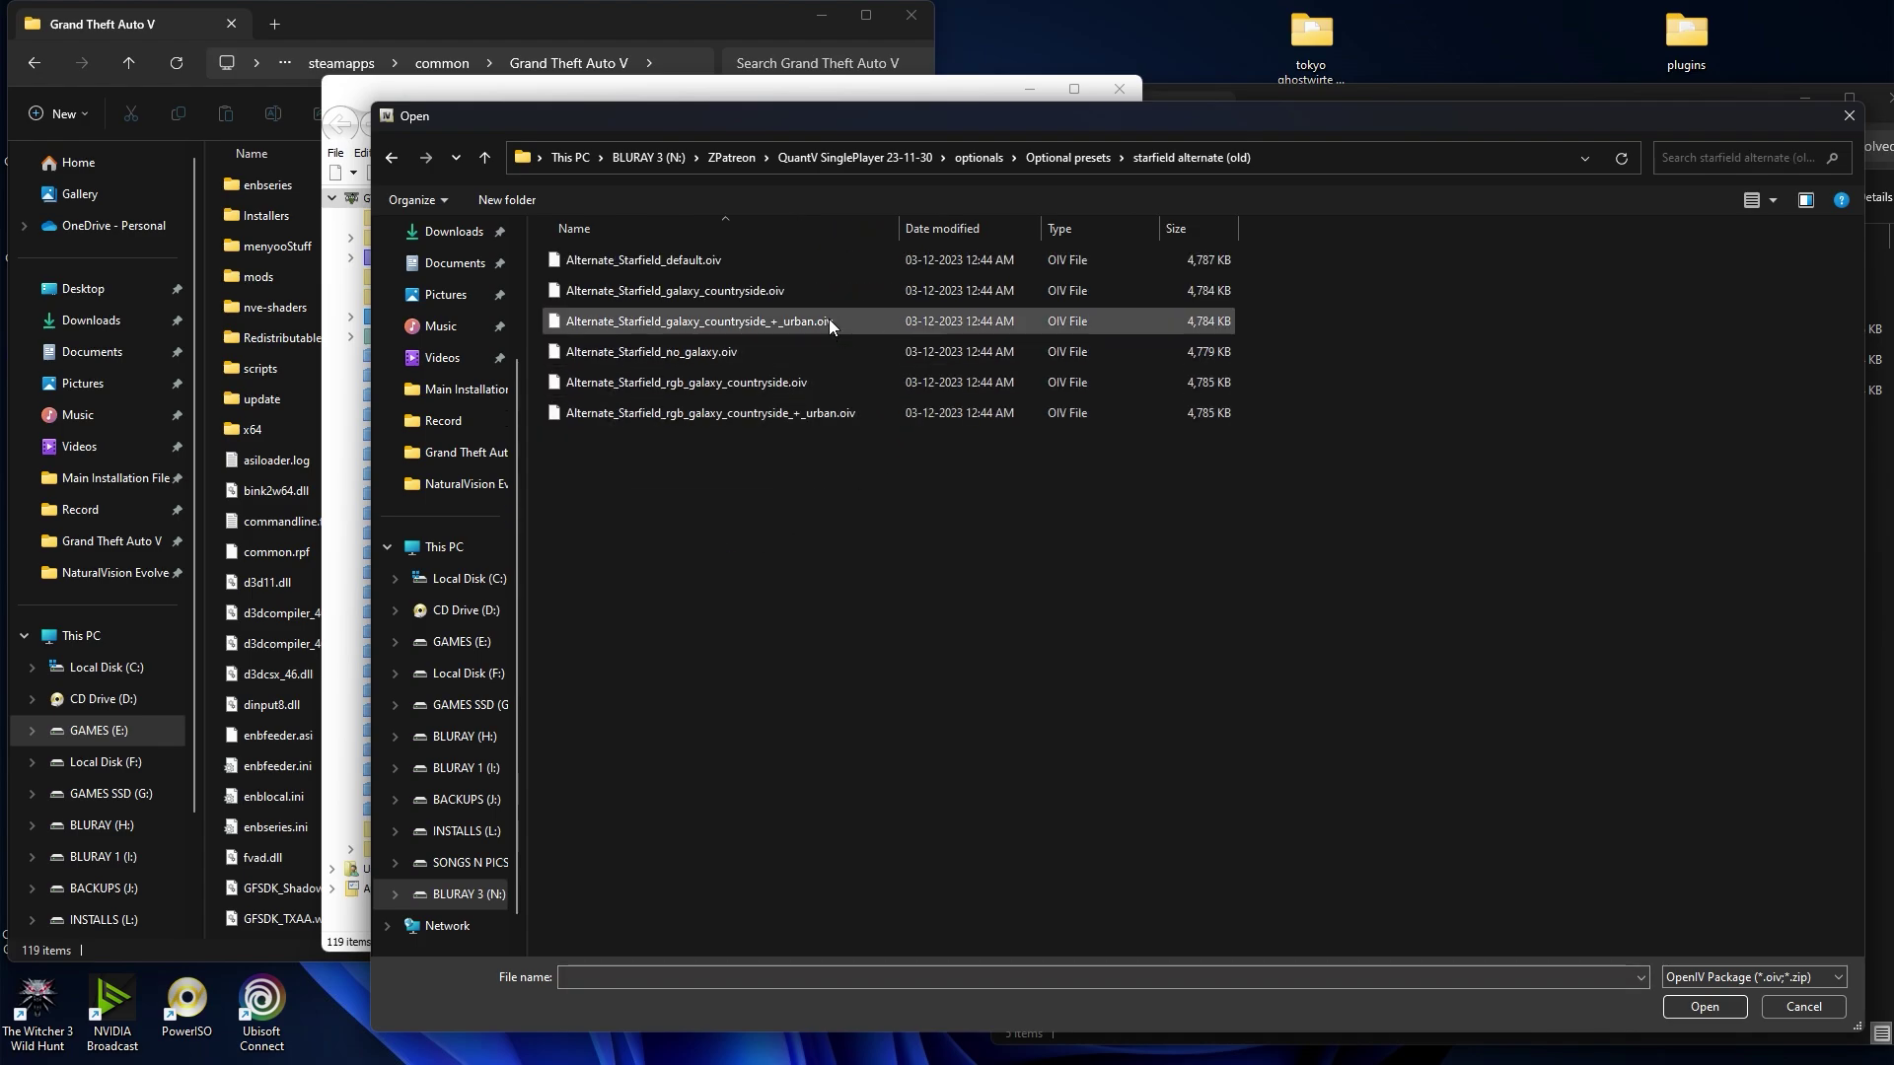
{"action": "left_click", "coordinate": [750, 322]}
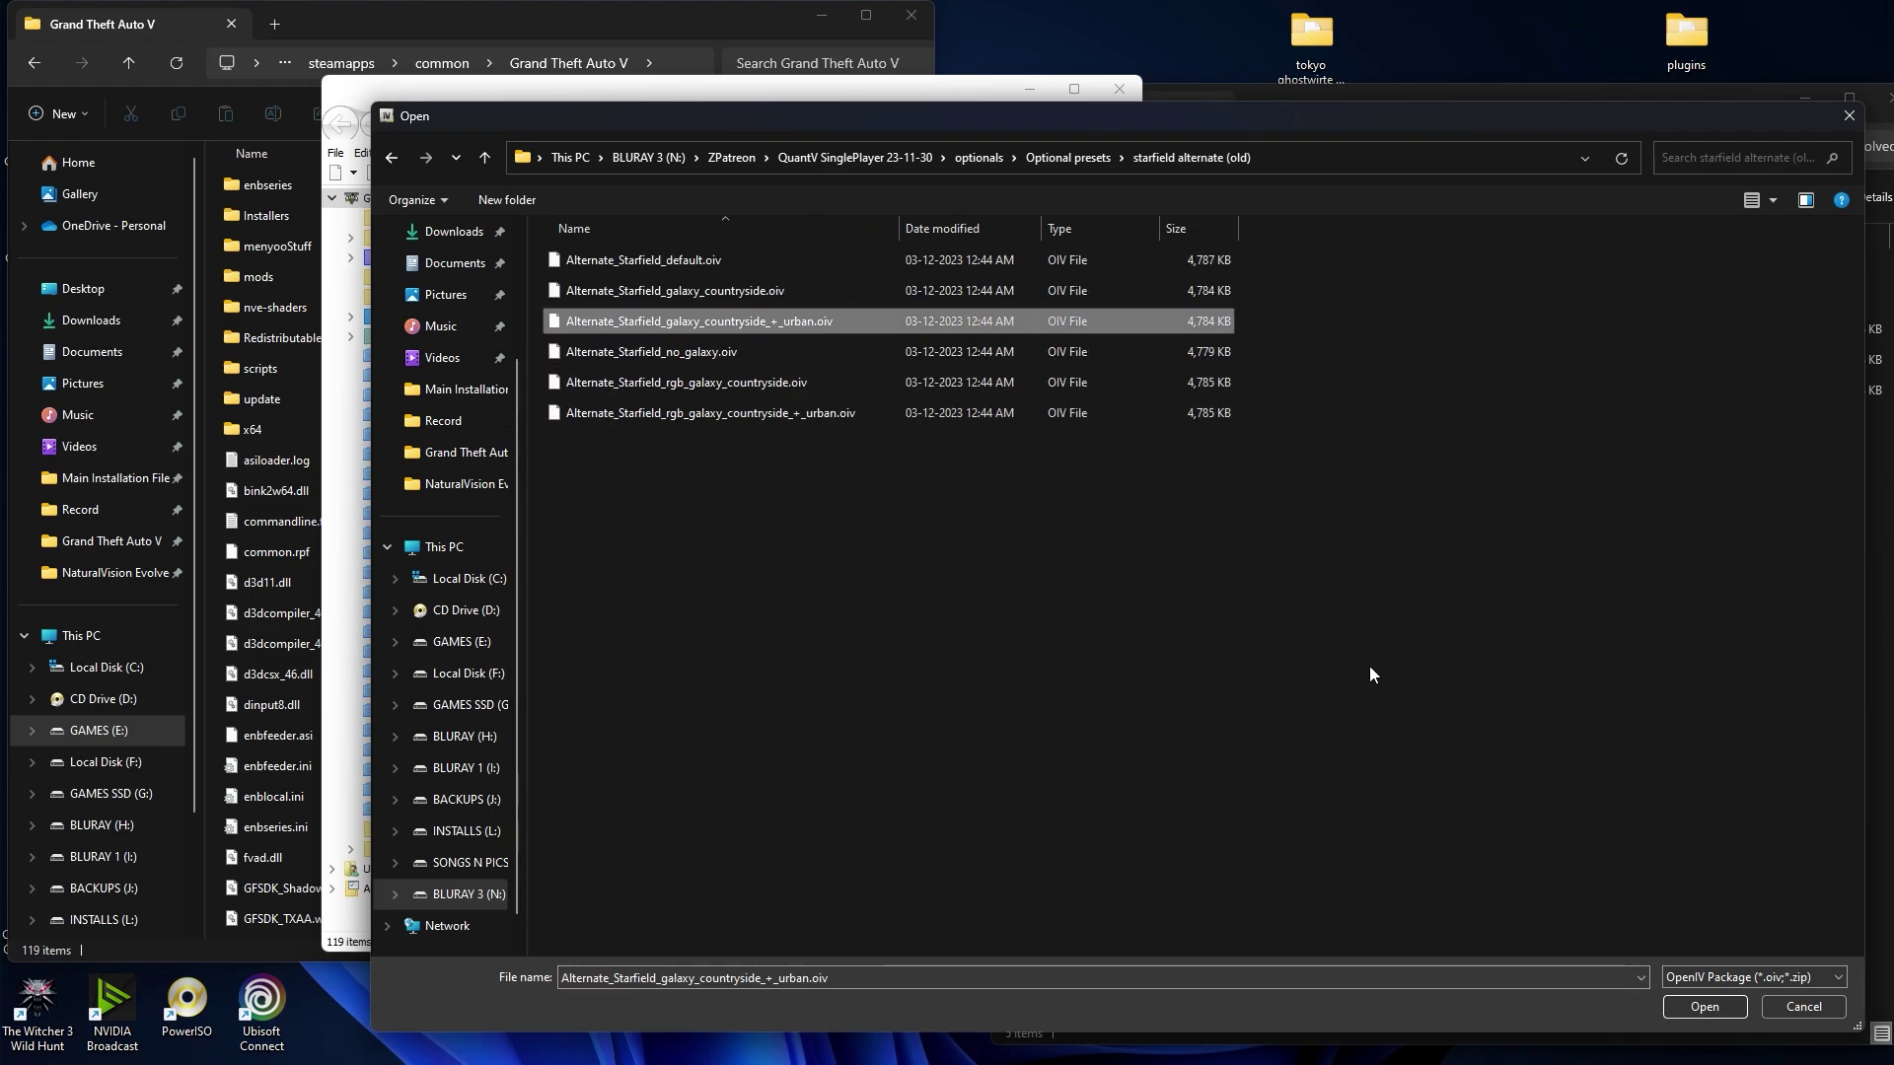
{"action": "key", "text": "Return"}
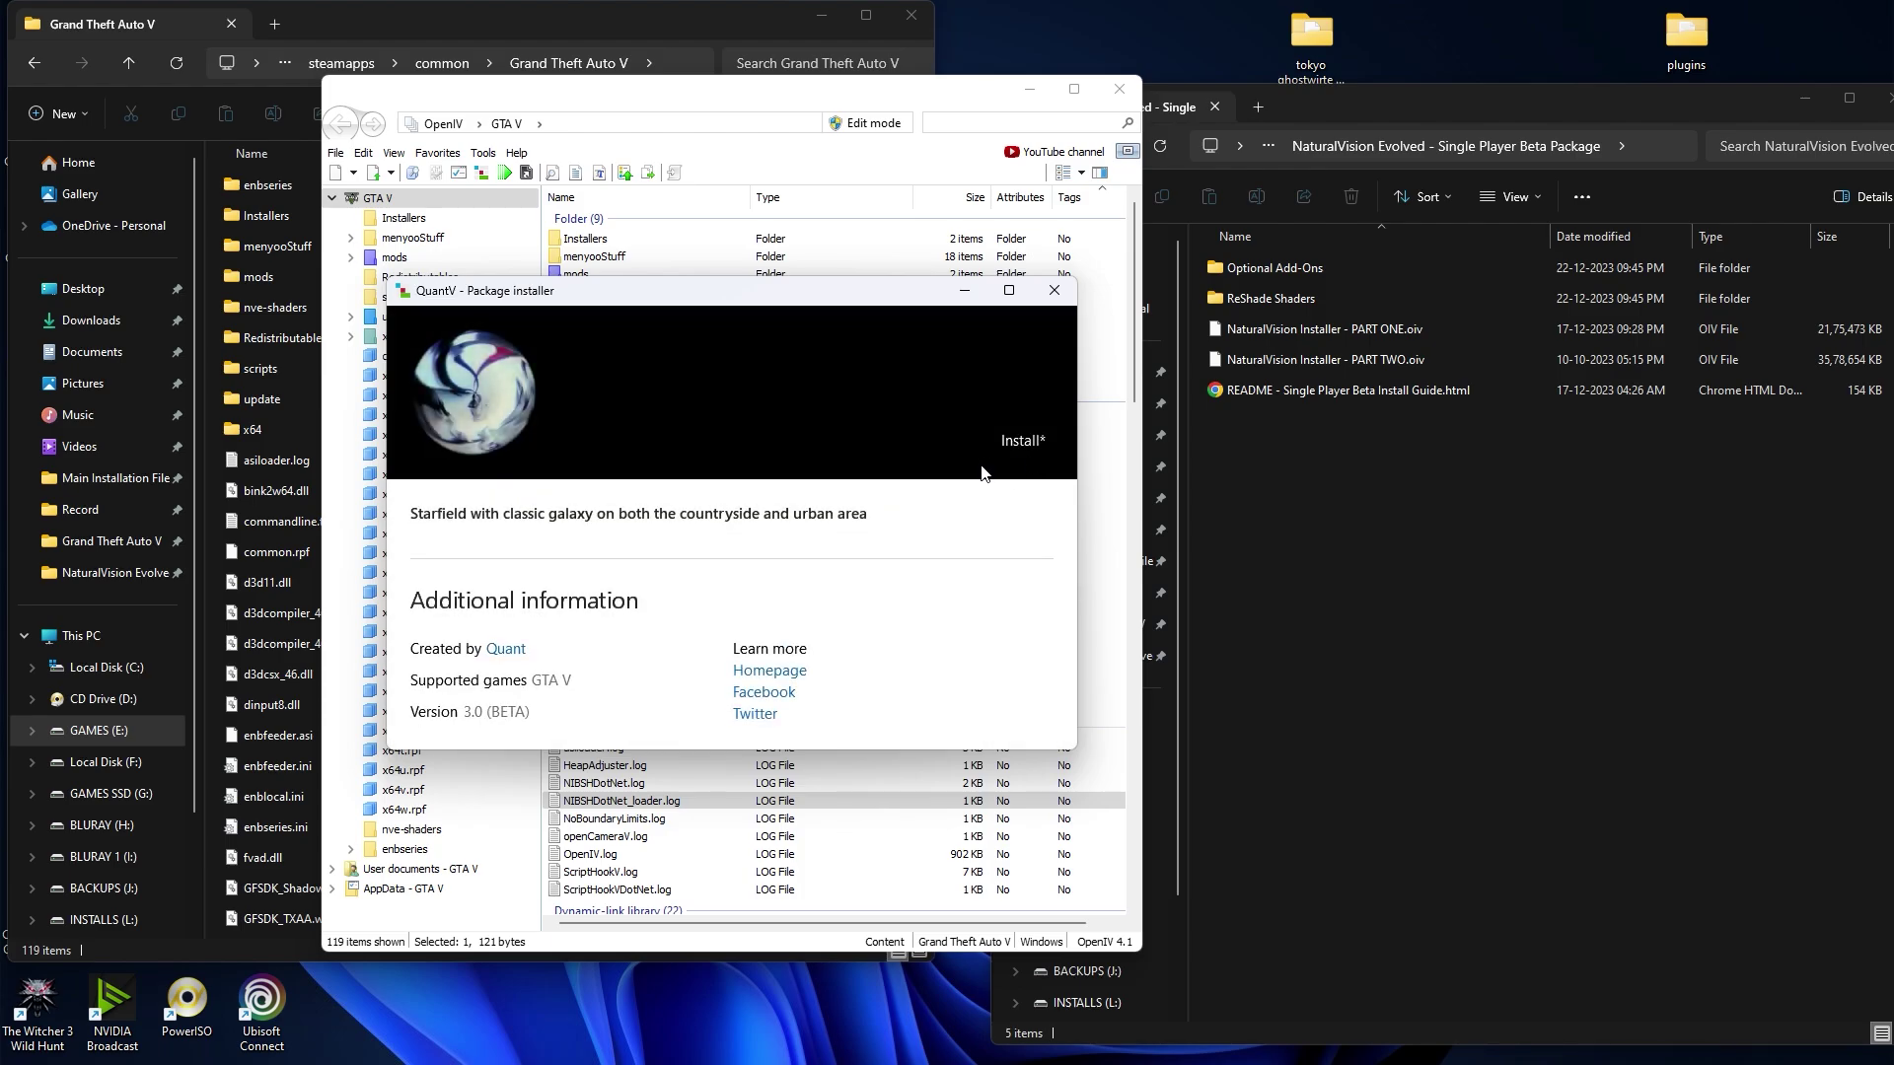
{"action": "left_click", "coordinate": [1027, 453]}
{"action": "left_click", "coordinate": [726, 483]}
{"action": "left_click", "coordinate": [752, 602]}
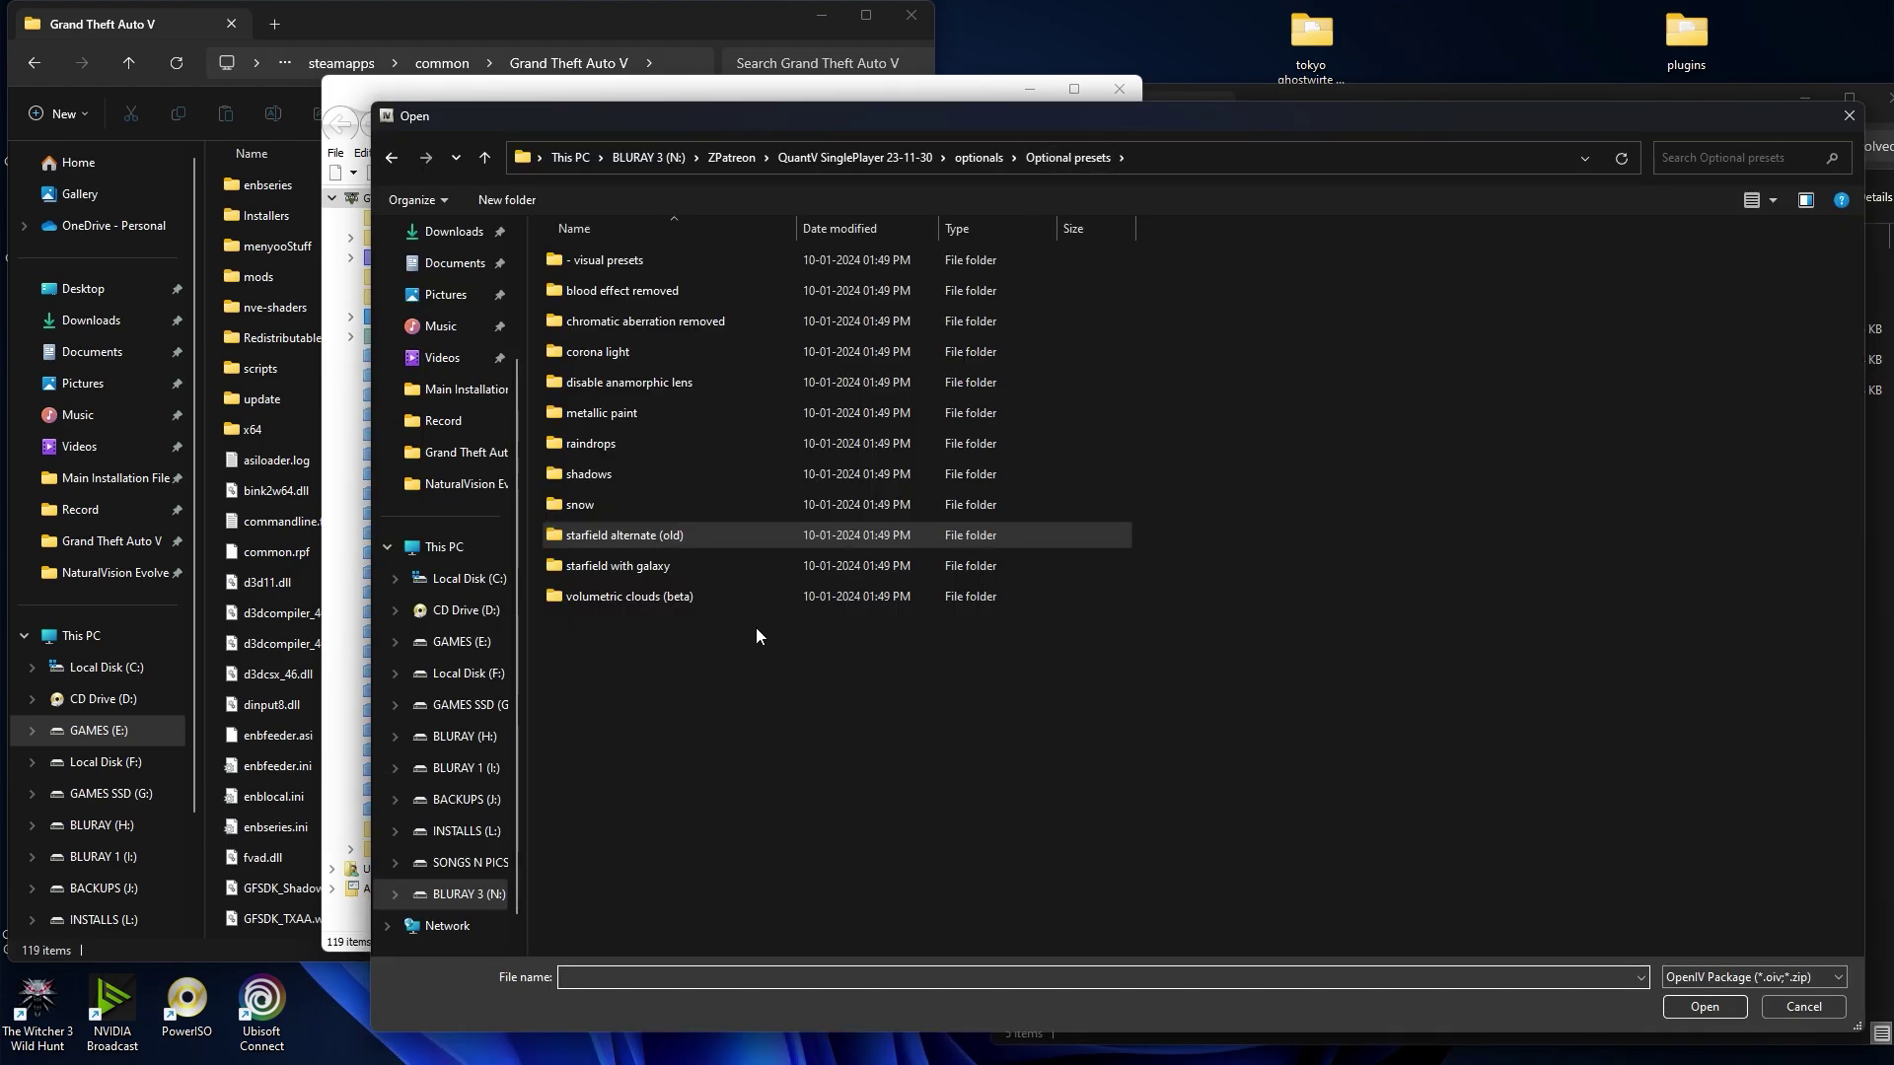
{"action": "double_click", "coordinate": [673, 598]}
{"action": "left_click", "coordinate": [673, 292]}
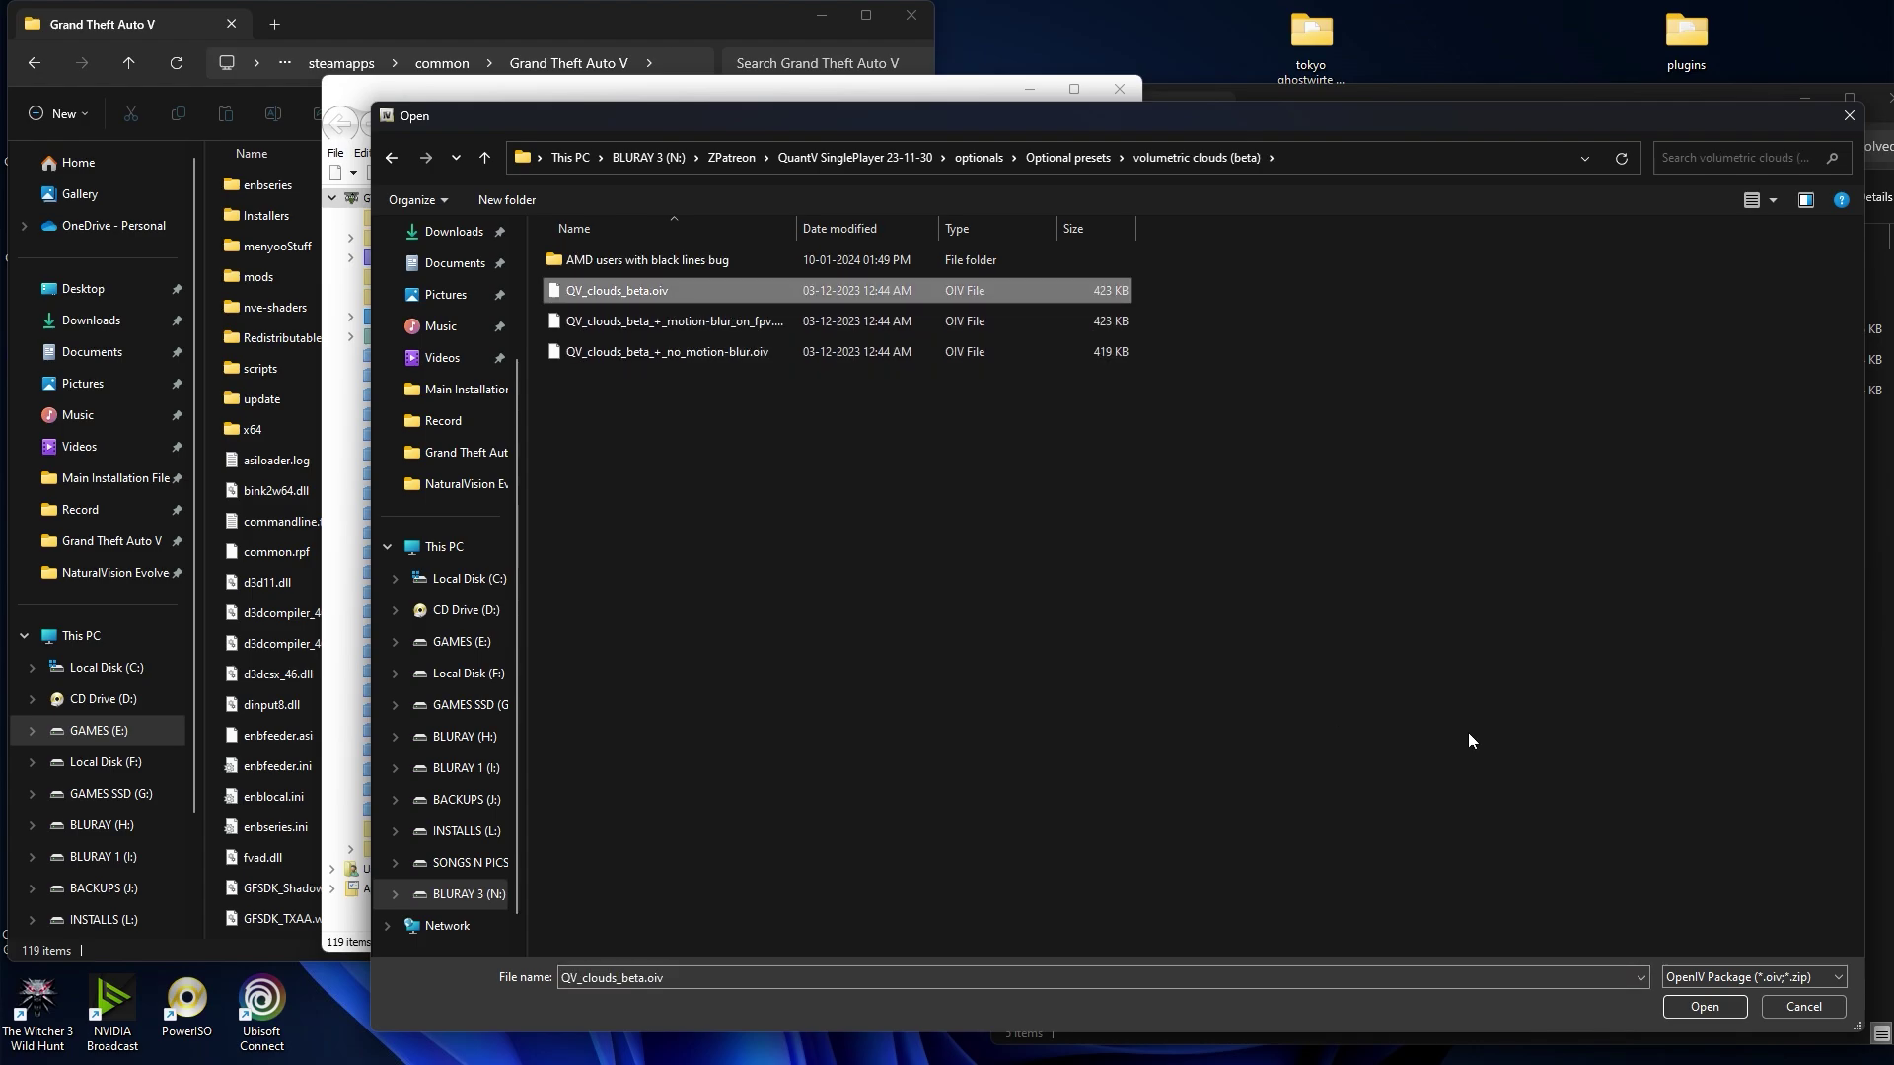
Step: Install the QV_clouds_beta.oiv Clouds BETA preset into the mods folder
{"action": "left_click", "coordinate": [1704, 1006]}
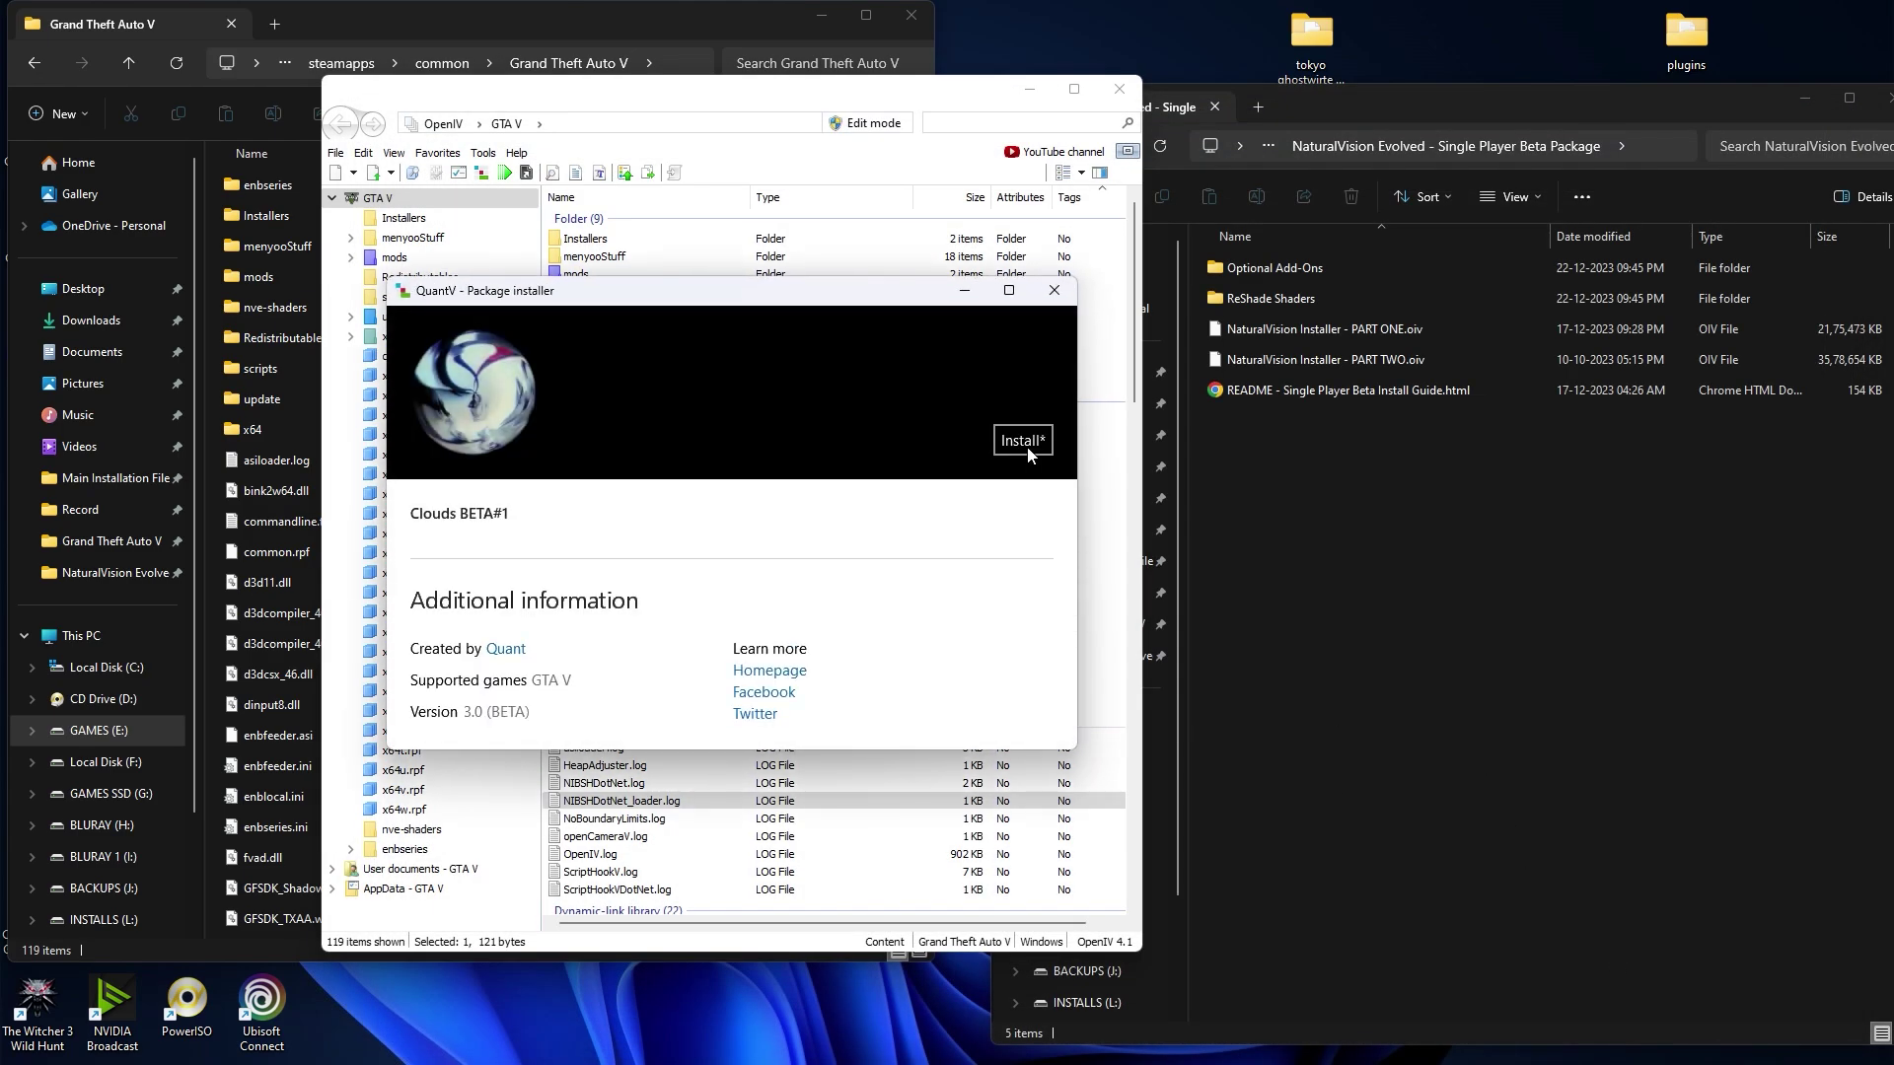
{"action": "left_click", "coordinate": [1026, 444]}
{"action": "left_click", "coordinate": [680, 593]}
{"action": "left_click", "coordinate": [669, 606]}
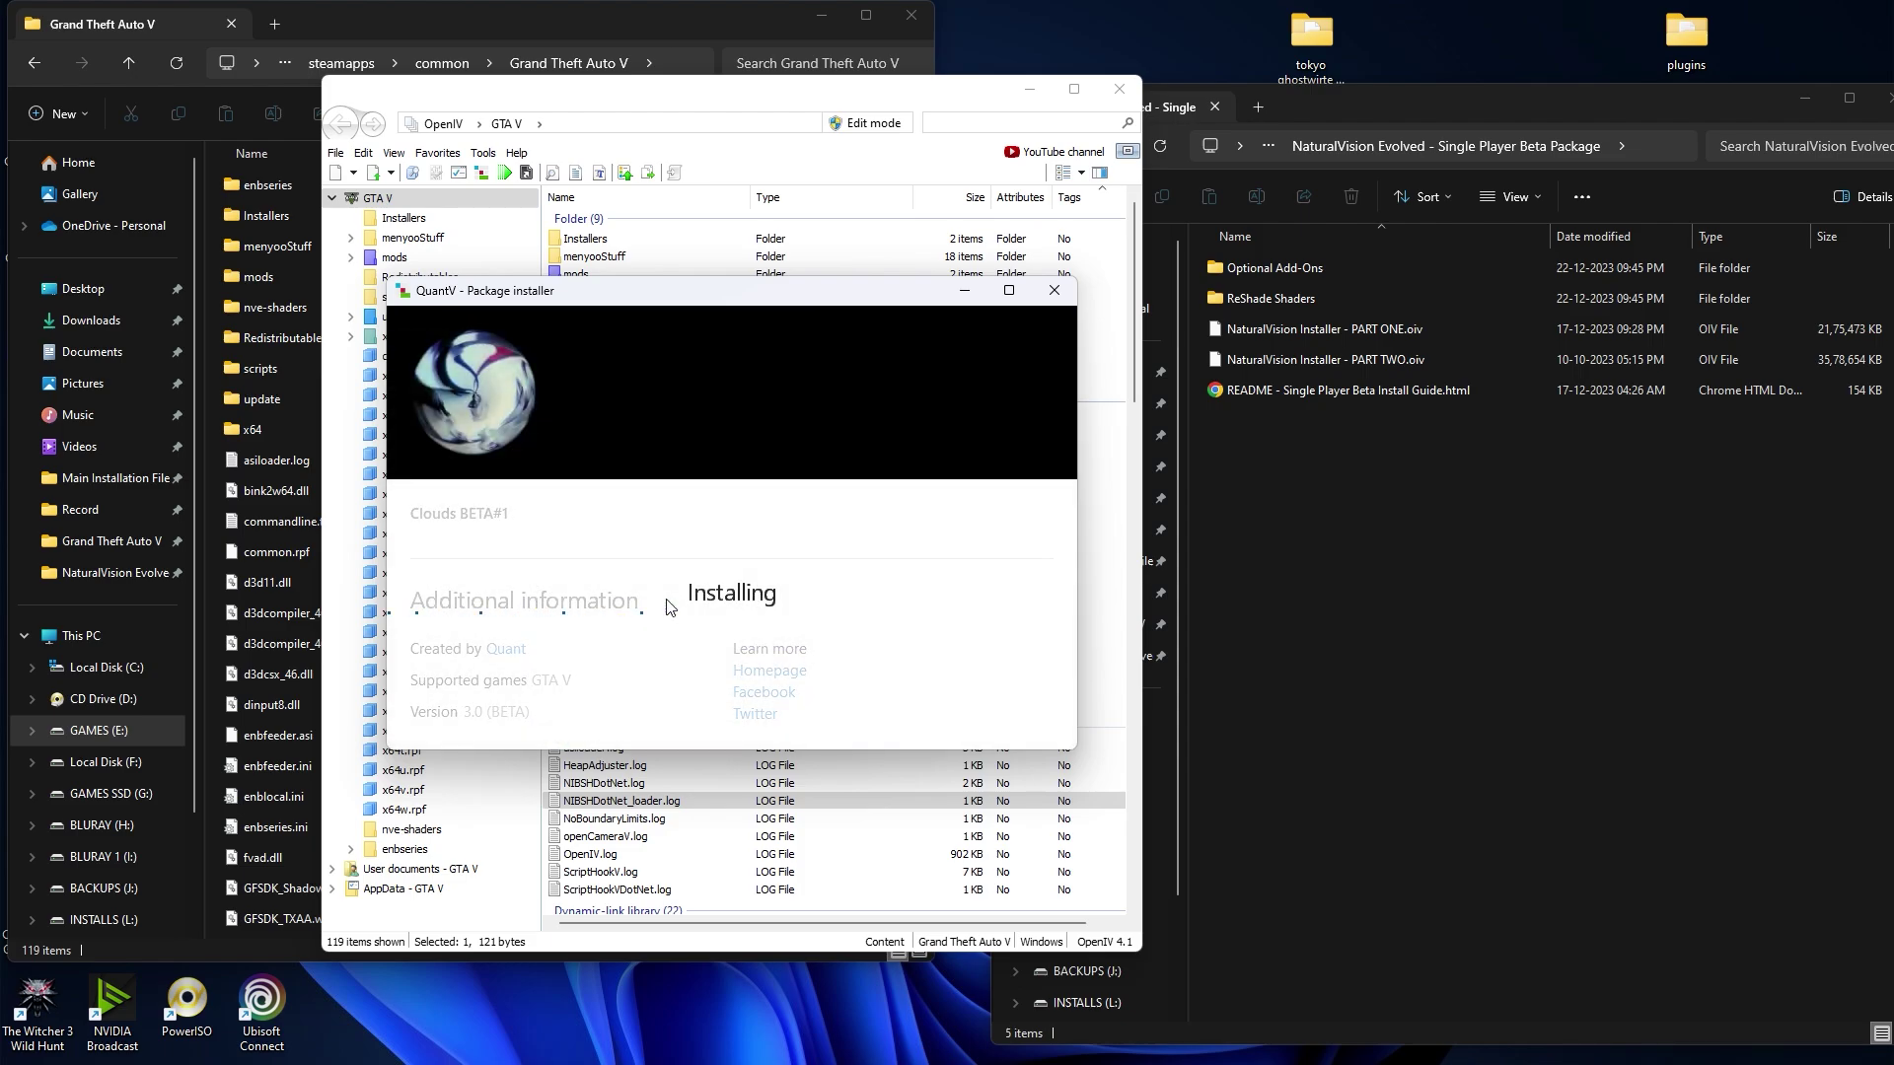
{"action": "left_click", "coordinate": [1006, 710]}
Step: Install the brighter emergency lights .oiv package into the mods folder and close the installer
{"action": "left_click", "coordinate": [625, 173]}
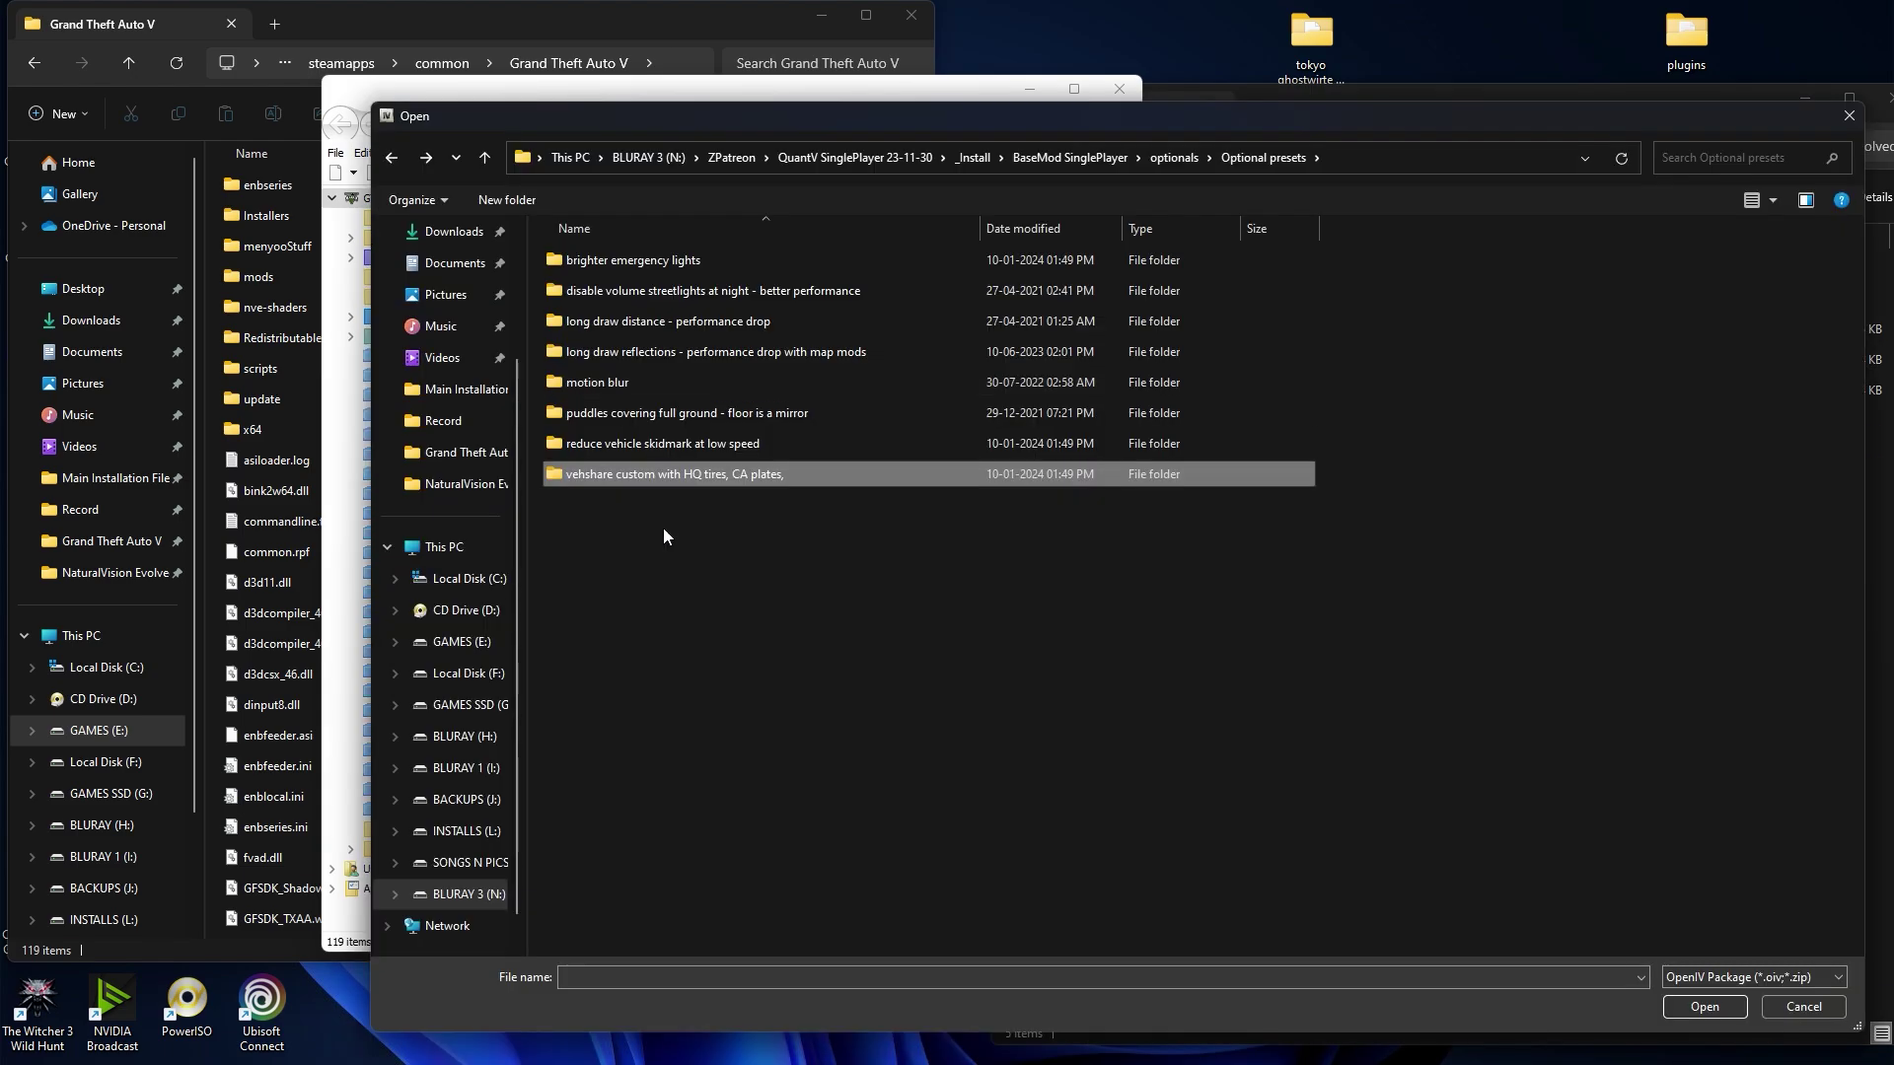
{"action": "double_click", "coordinate": [675, 259]}
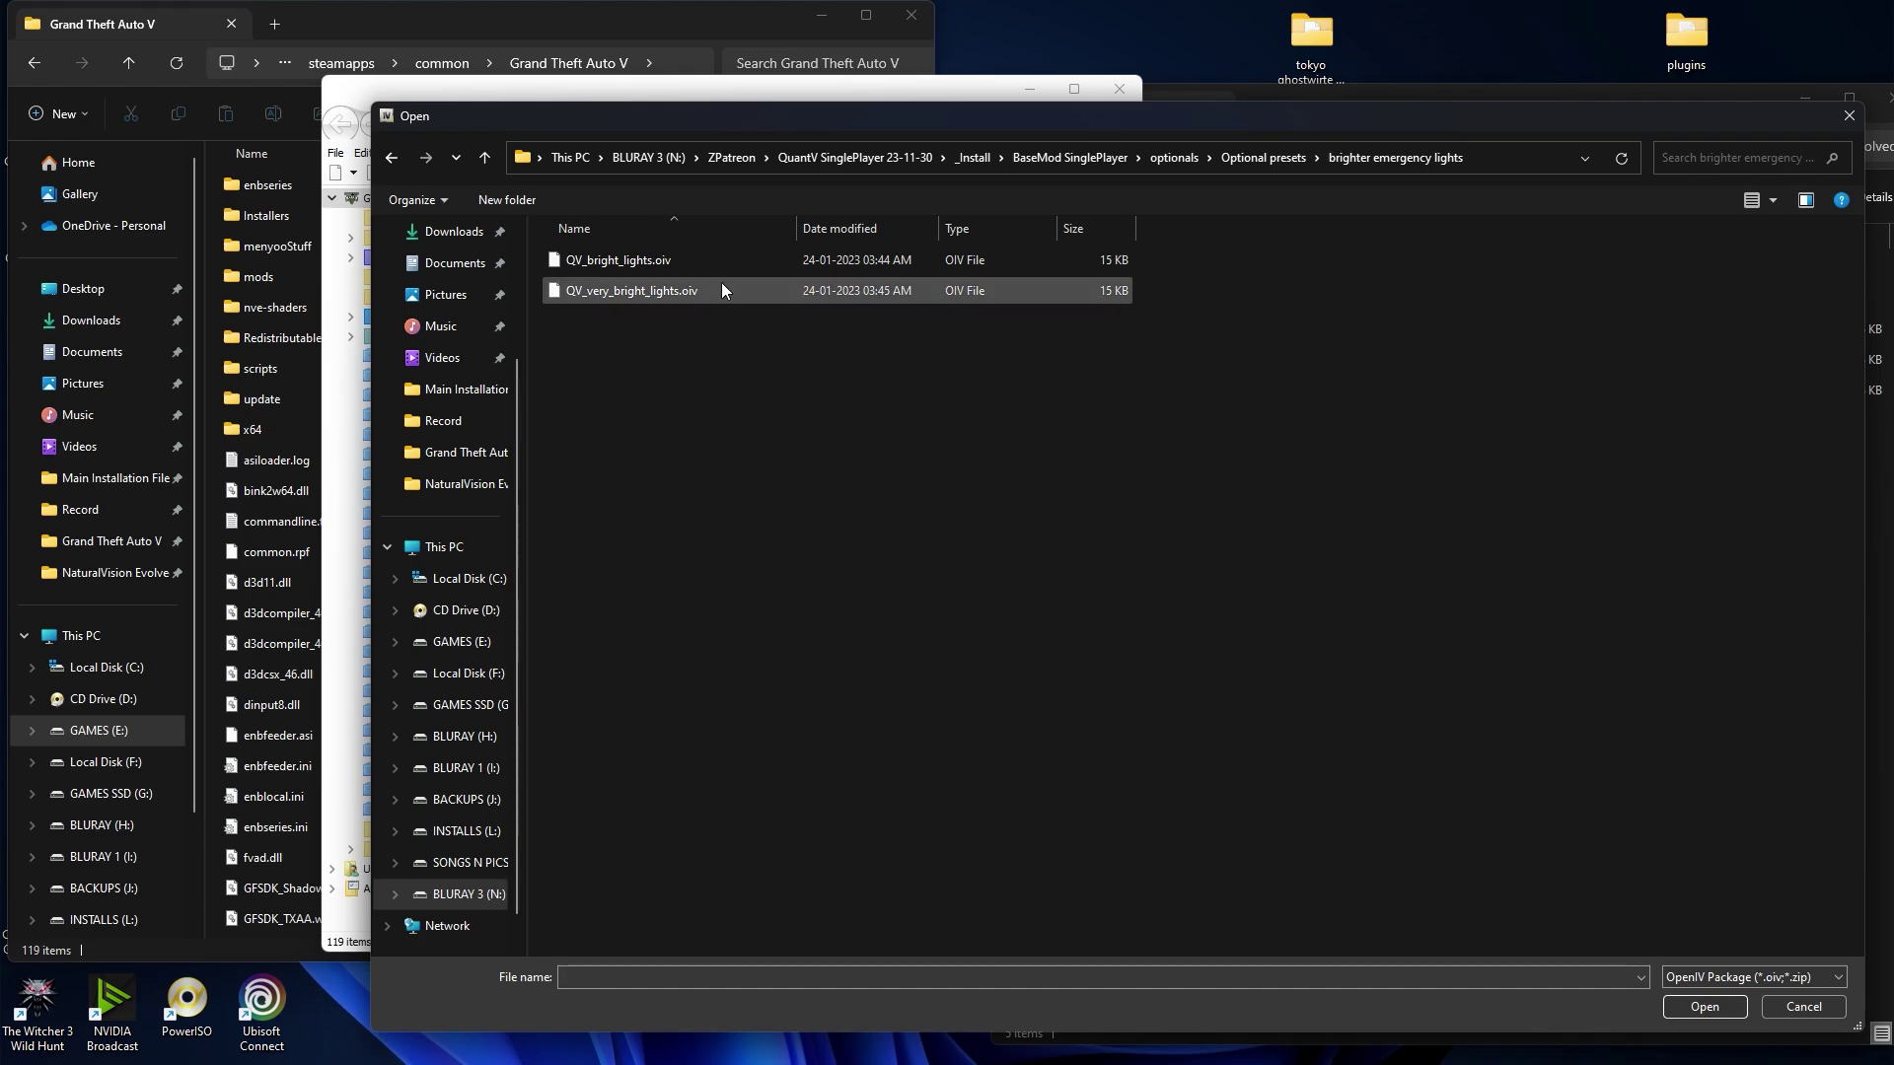
{"action": "left_click", "coordinate": [727, 261]}
{"action": "left_click", "coordinate": [1703, 1006]}
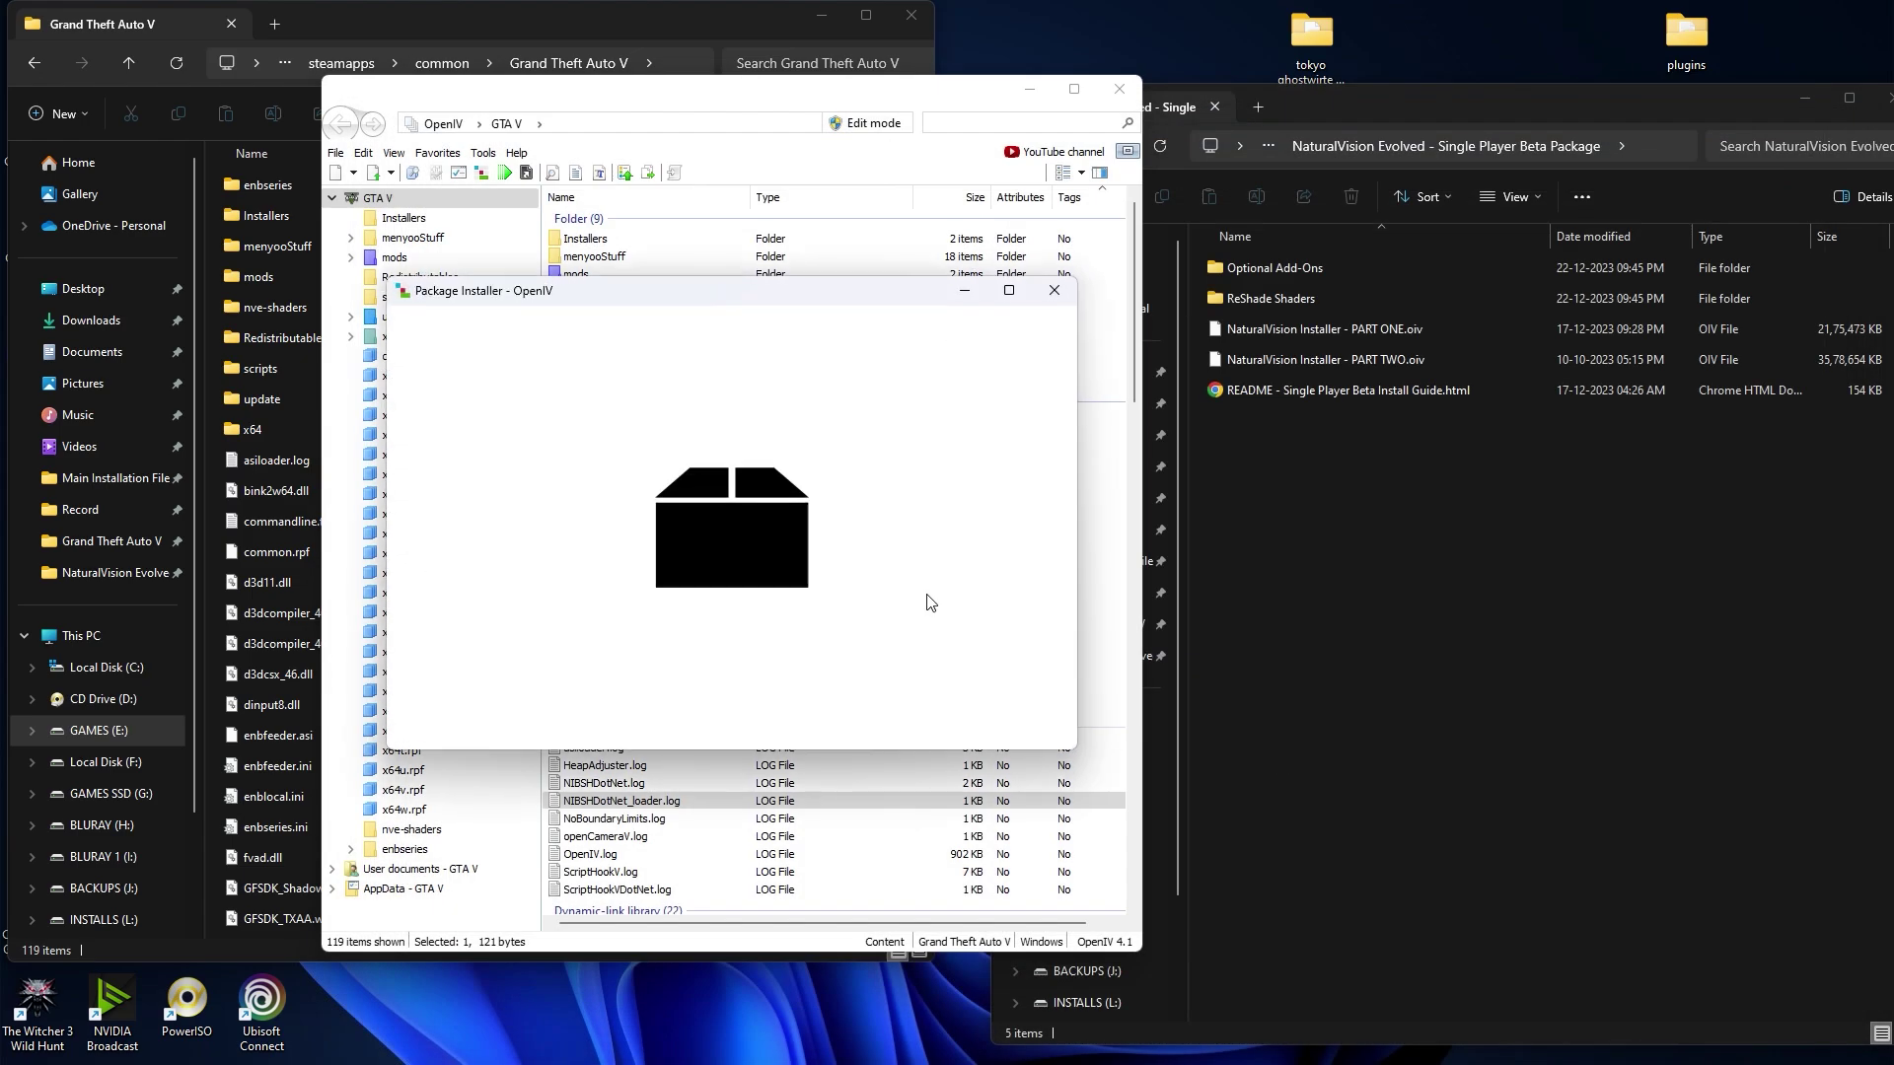
{"action": "left_click", "coordinate": [1046, 440]}
{"action": "left_click", "coordinate": [783, 560]}
{"action": "left_click", "coordinate": [683, 580]}
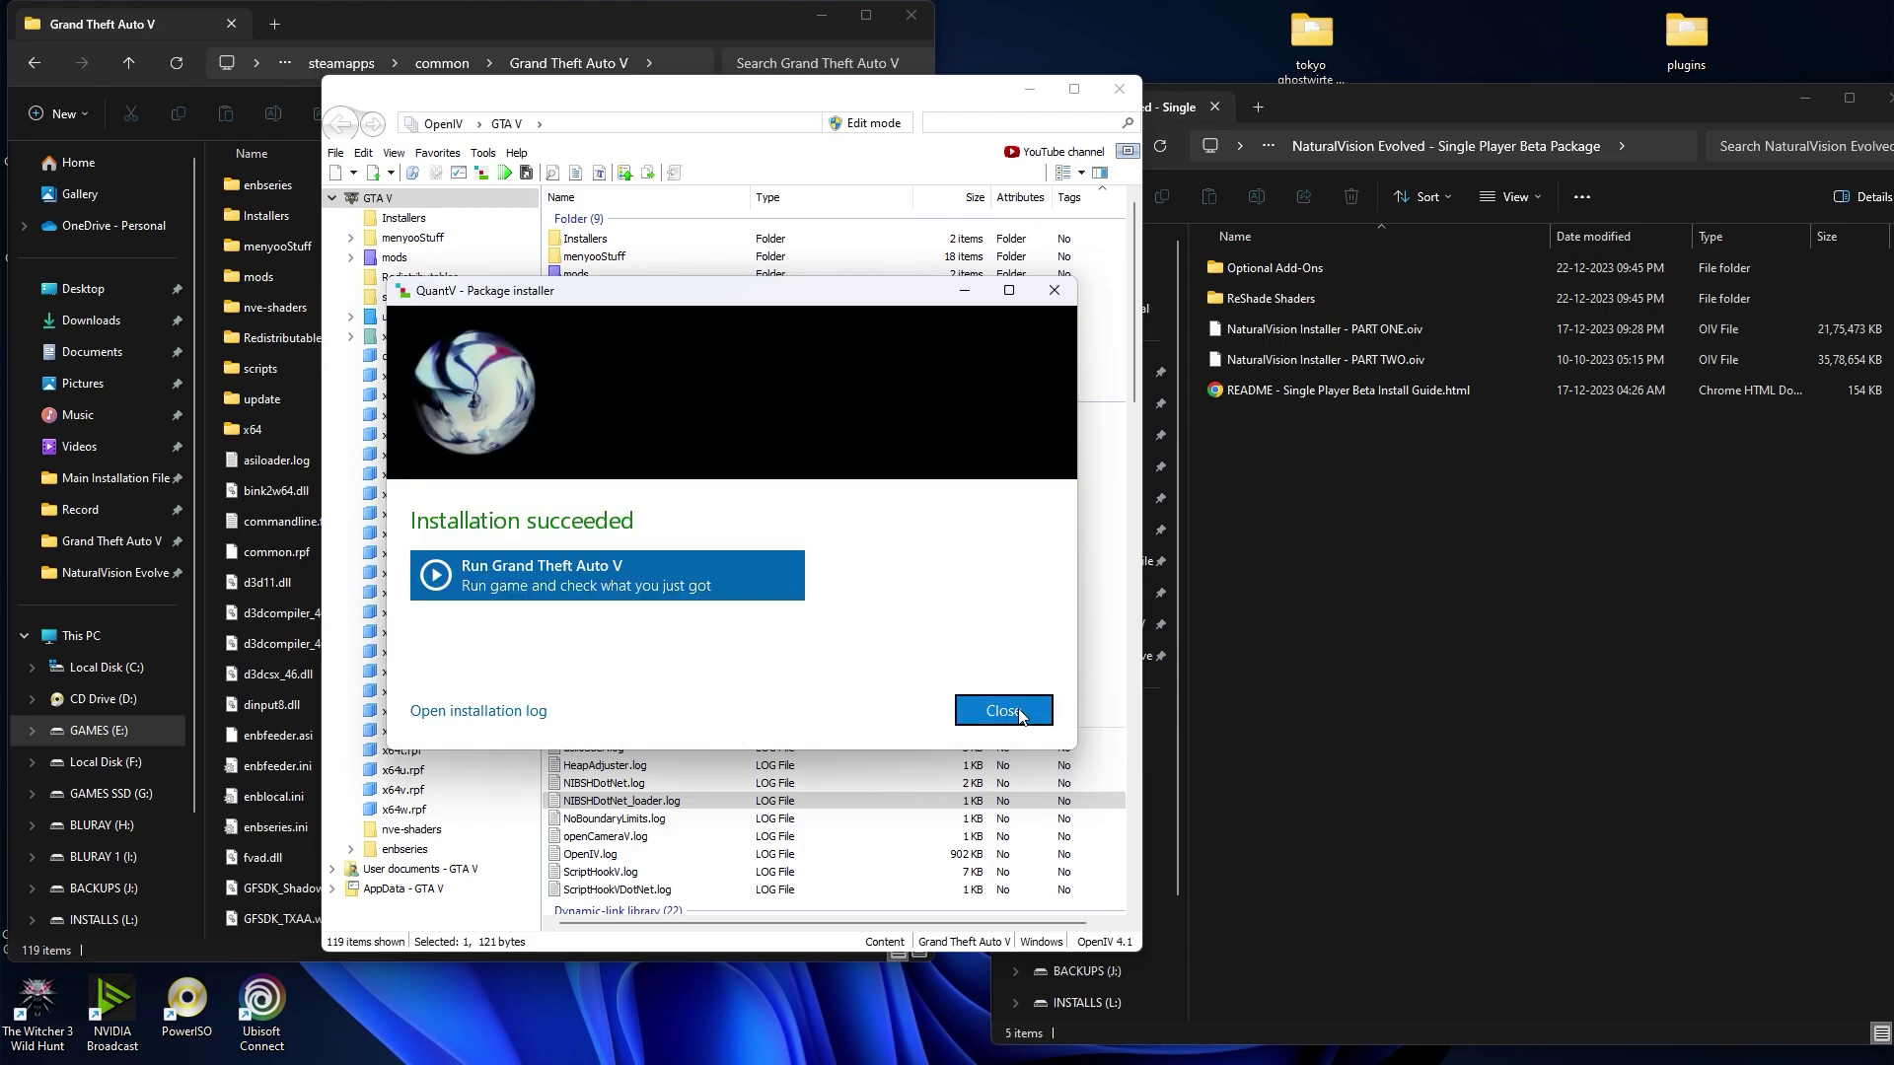
{"action": "left_click", "coordinate": [1021, 717]}
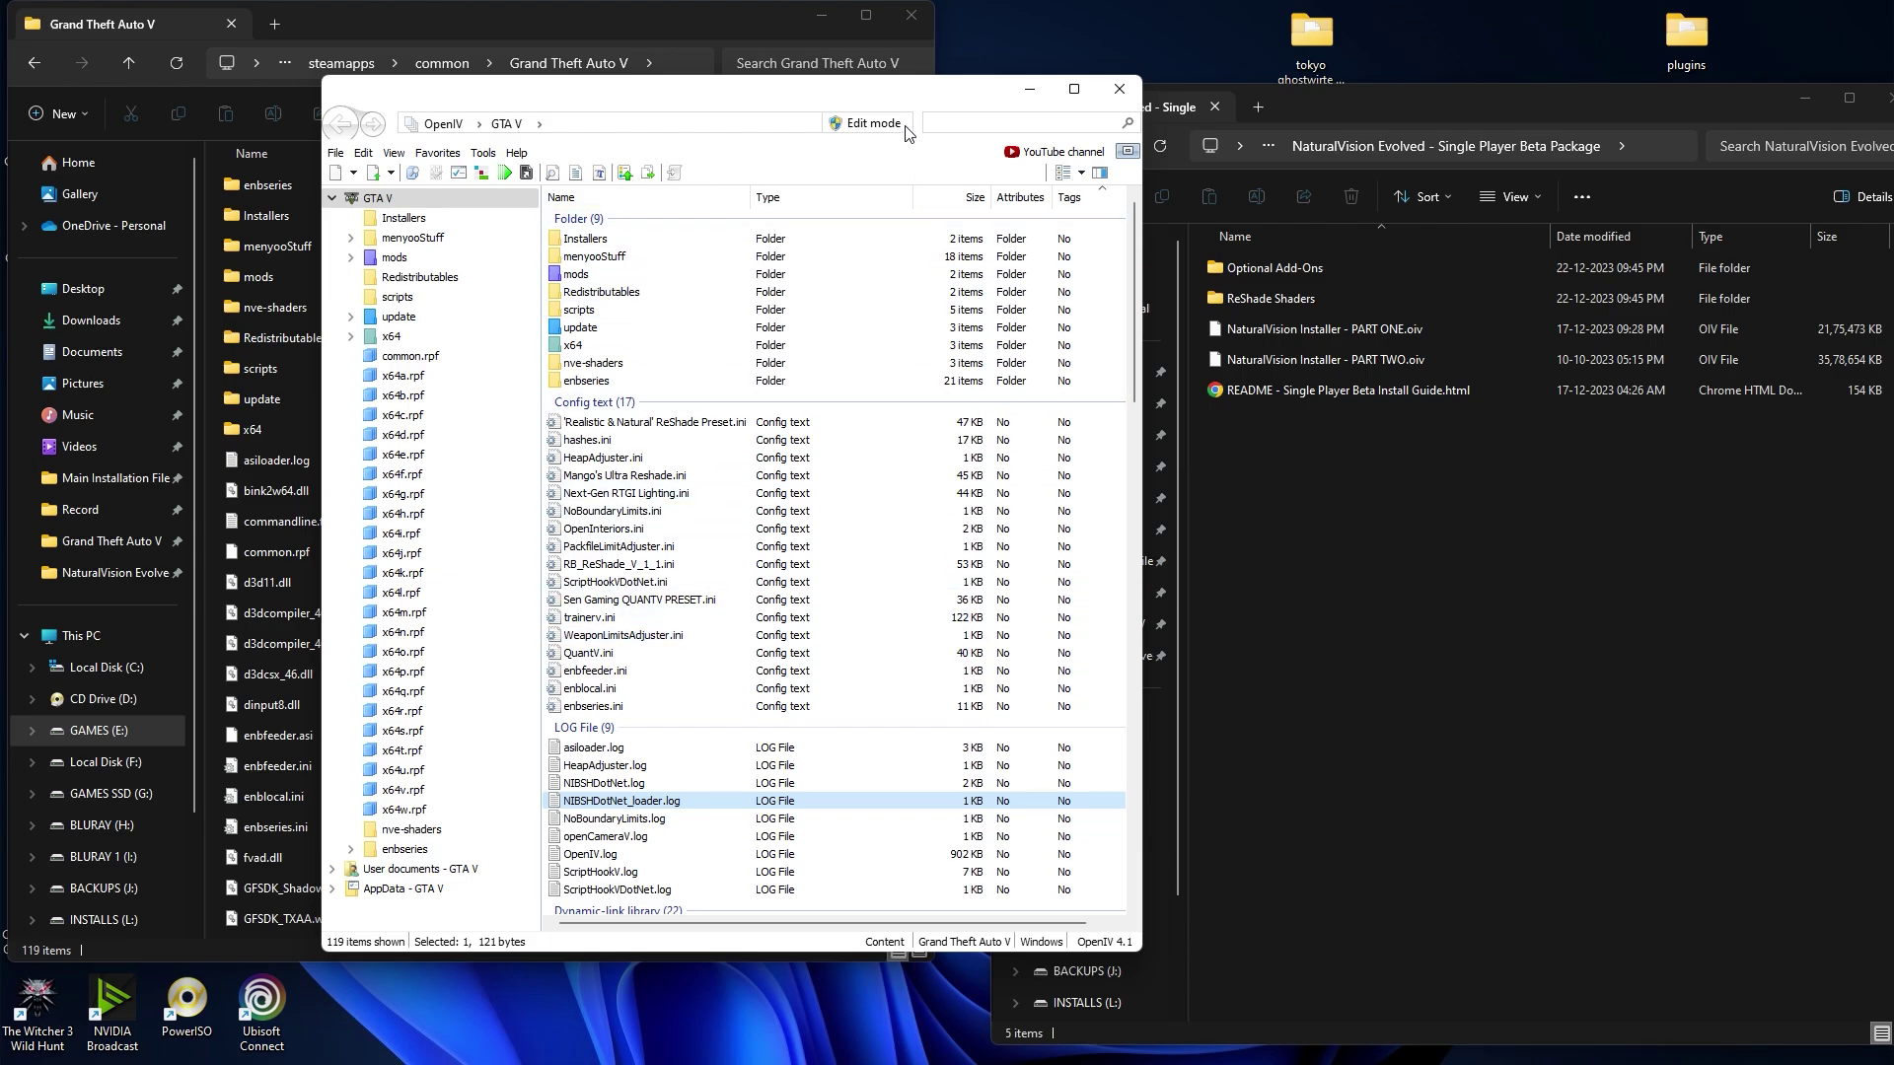
Step: Minimize the OpenIV and GTA V folder windows and refresh the desktop
{"action": "left_click_drag", "start_coordinate": [842, 81], "coordinate": [970, 139]}
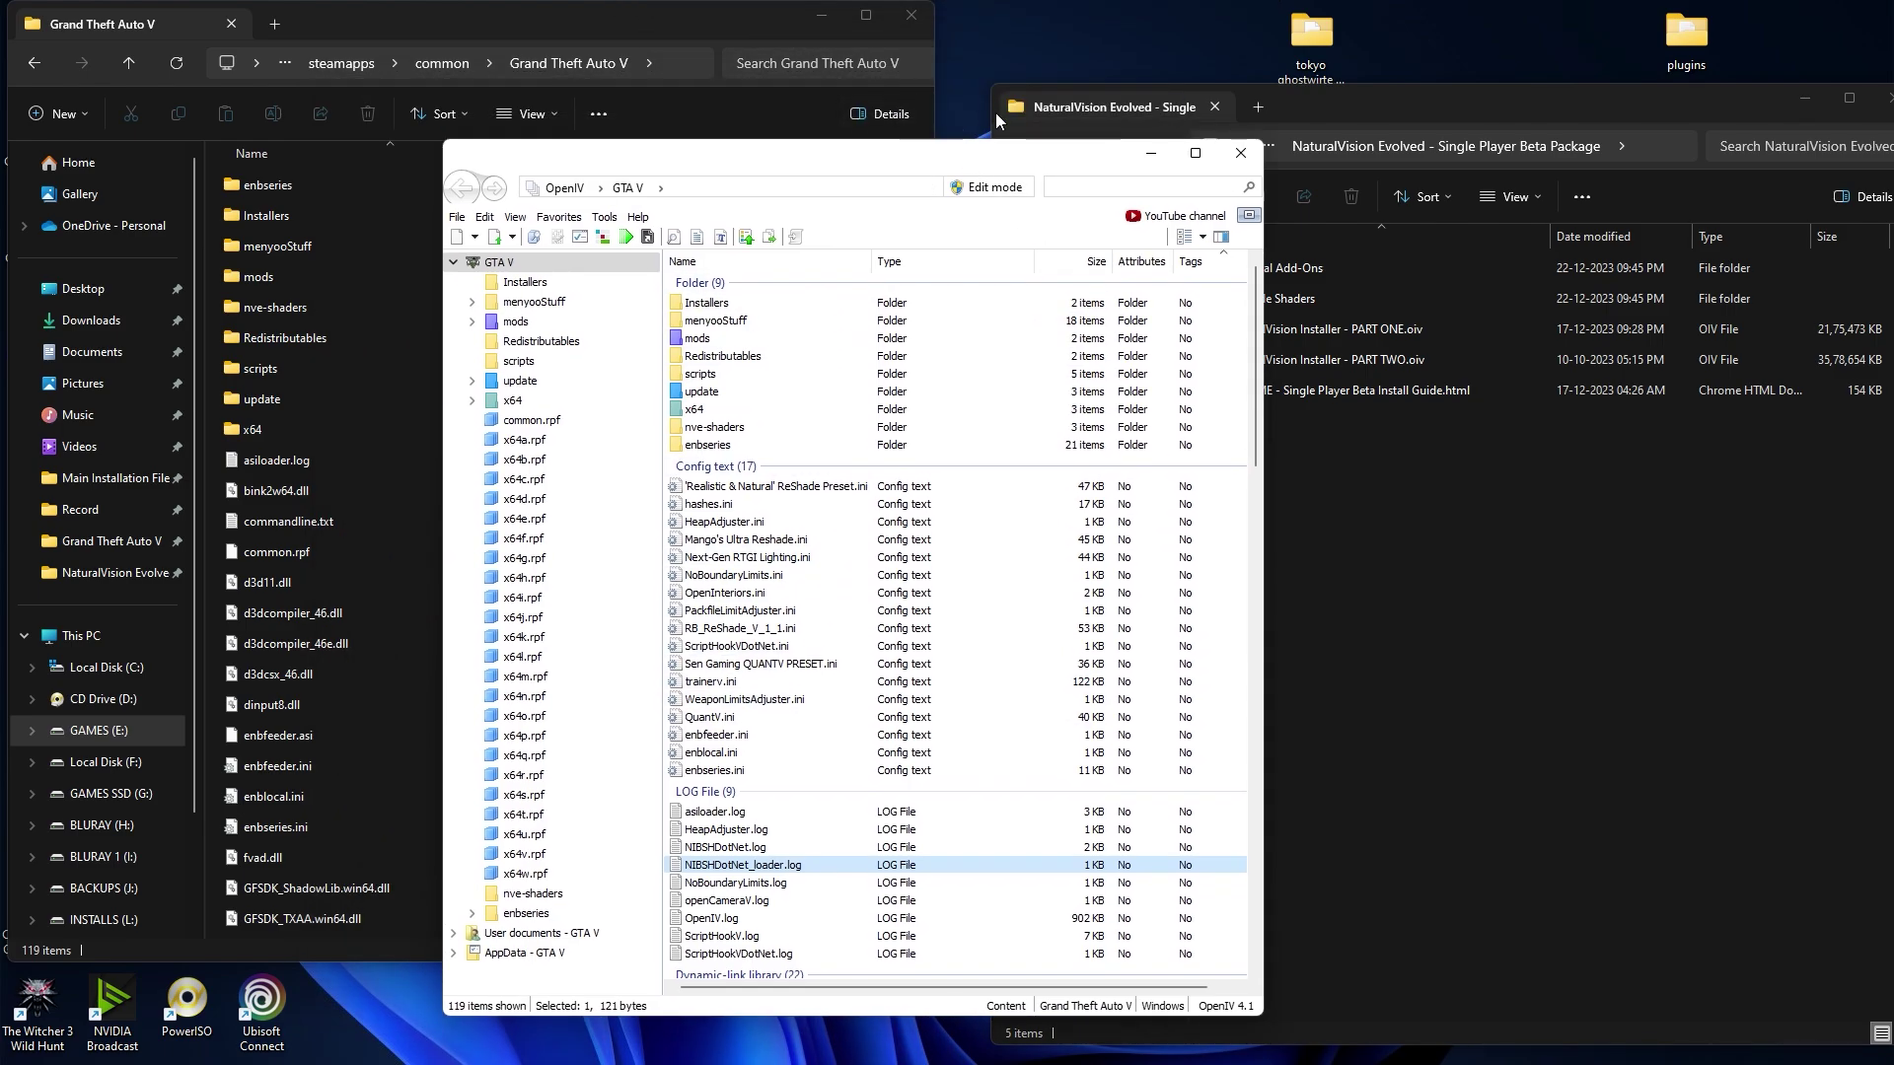
{"action": "left_click", "coordinate": [824, 16]}
{"action": "left_click", "coordinate": [1150, 154]}
{"action": "right_click", "coordinate": [705, 284]}
{"action": "left_click", "coordinate": [768, 370]}
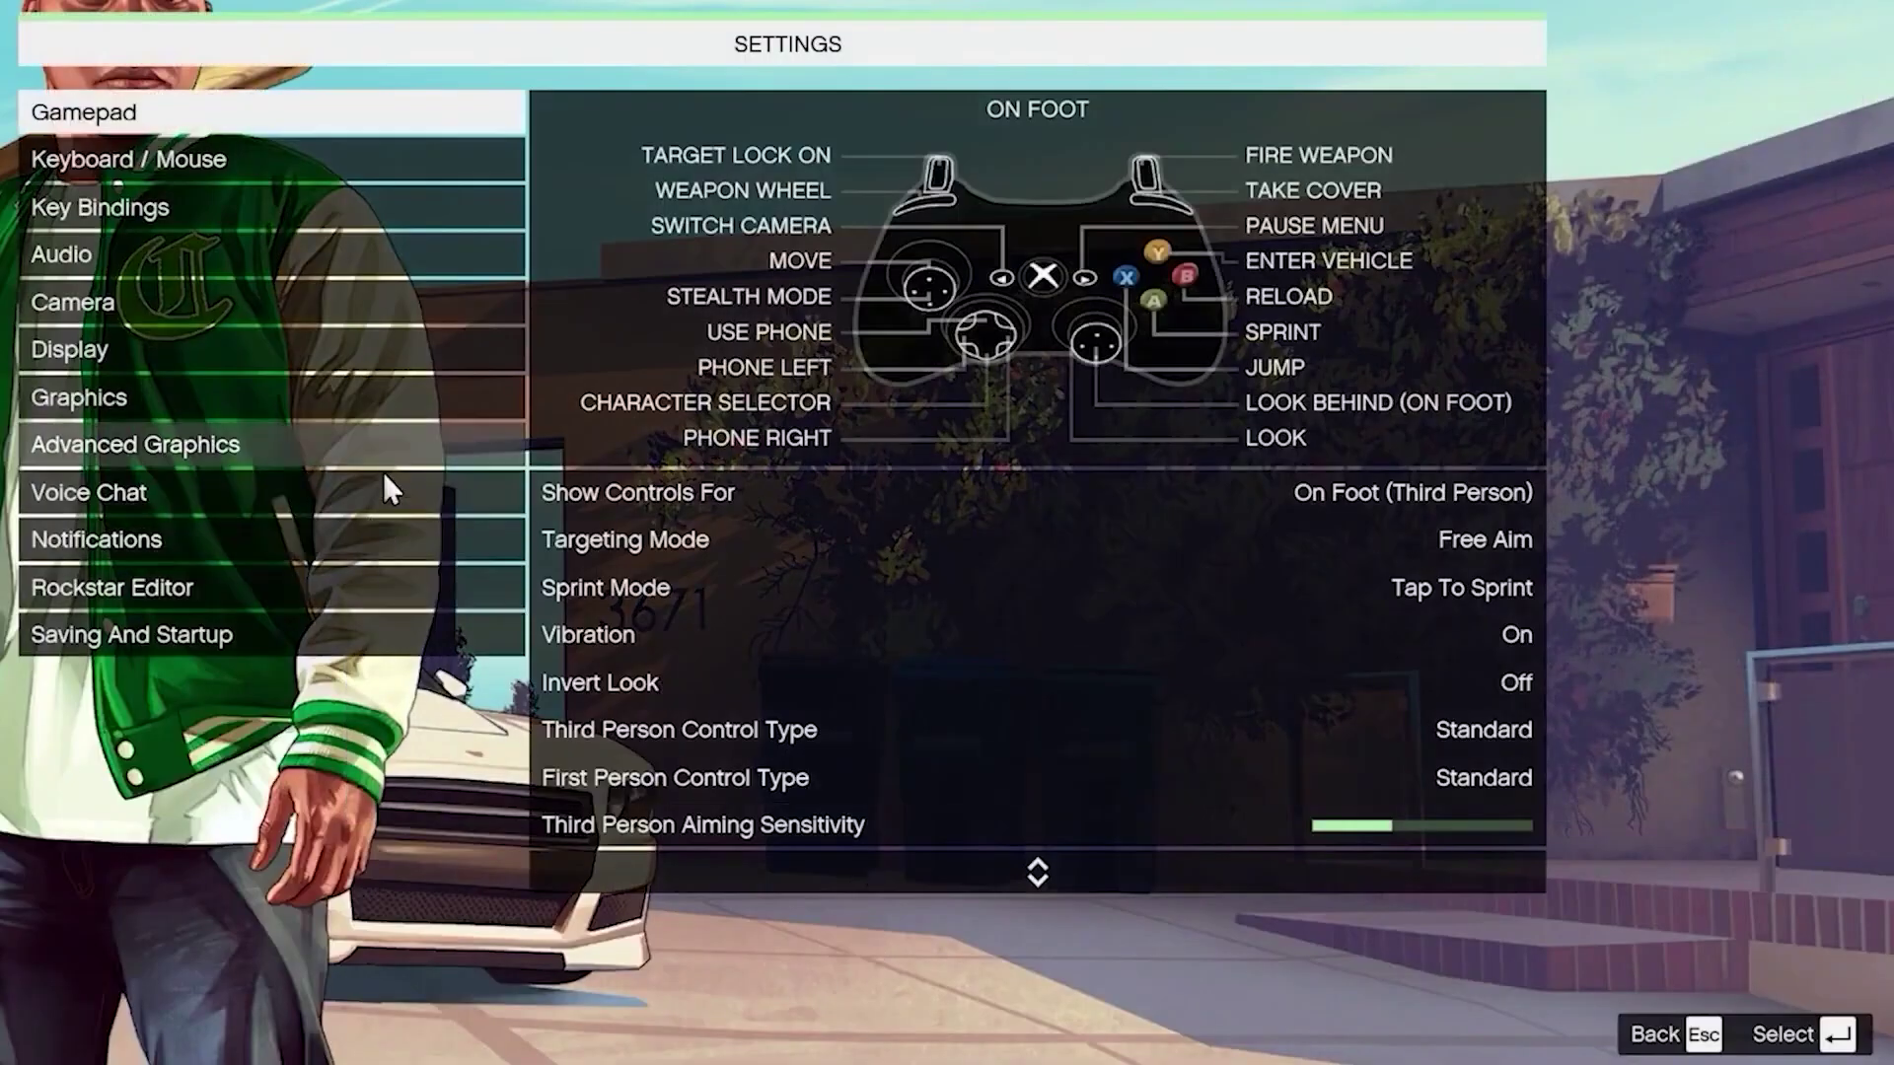
Step: Turn FXAA and MSAA Off in the game's graphics settings, then quit the game
{"action": "left_click", "coordinate": [407, 399]}
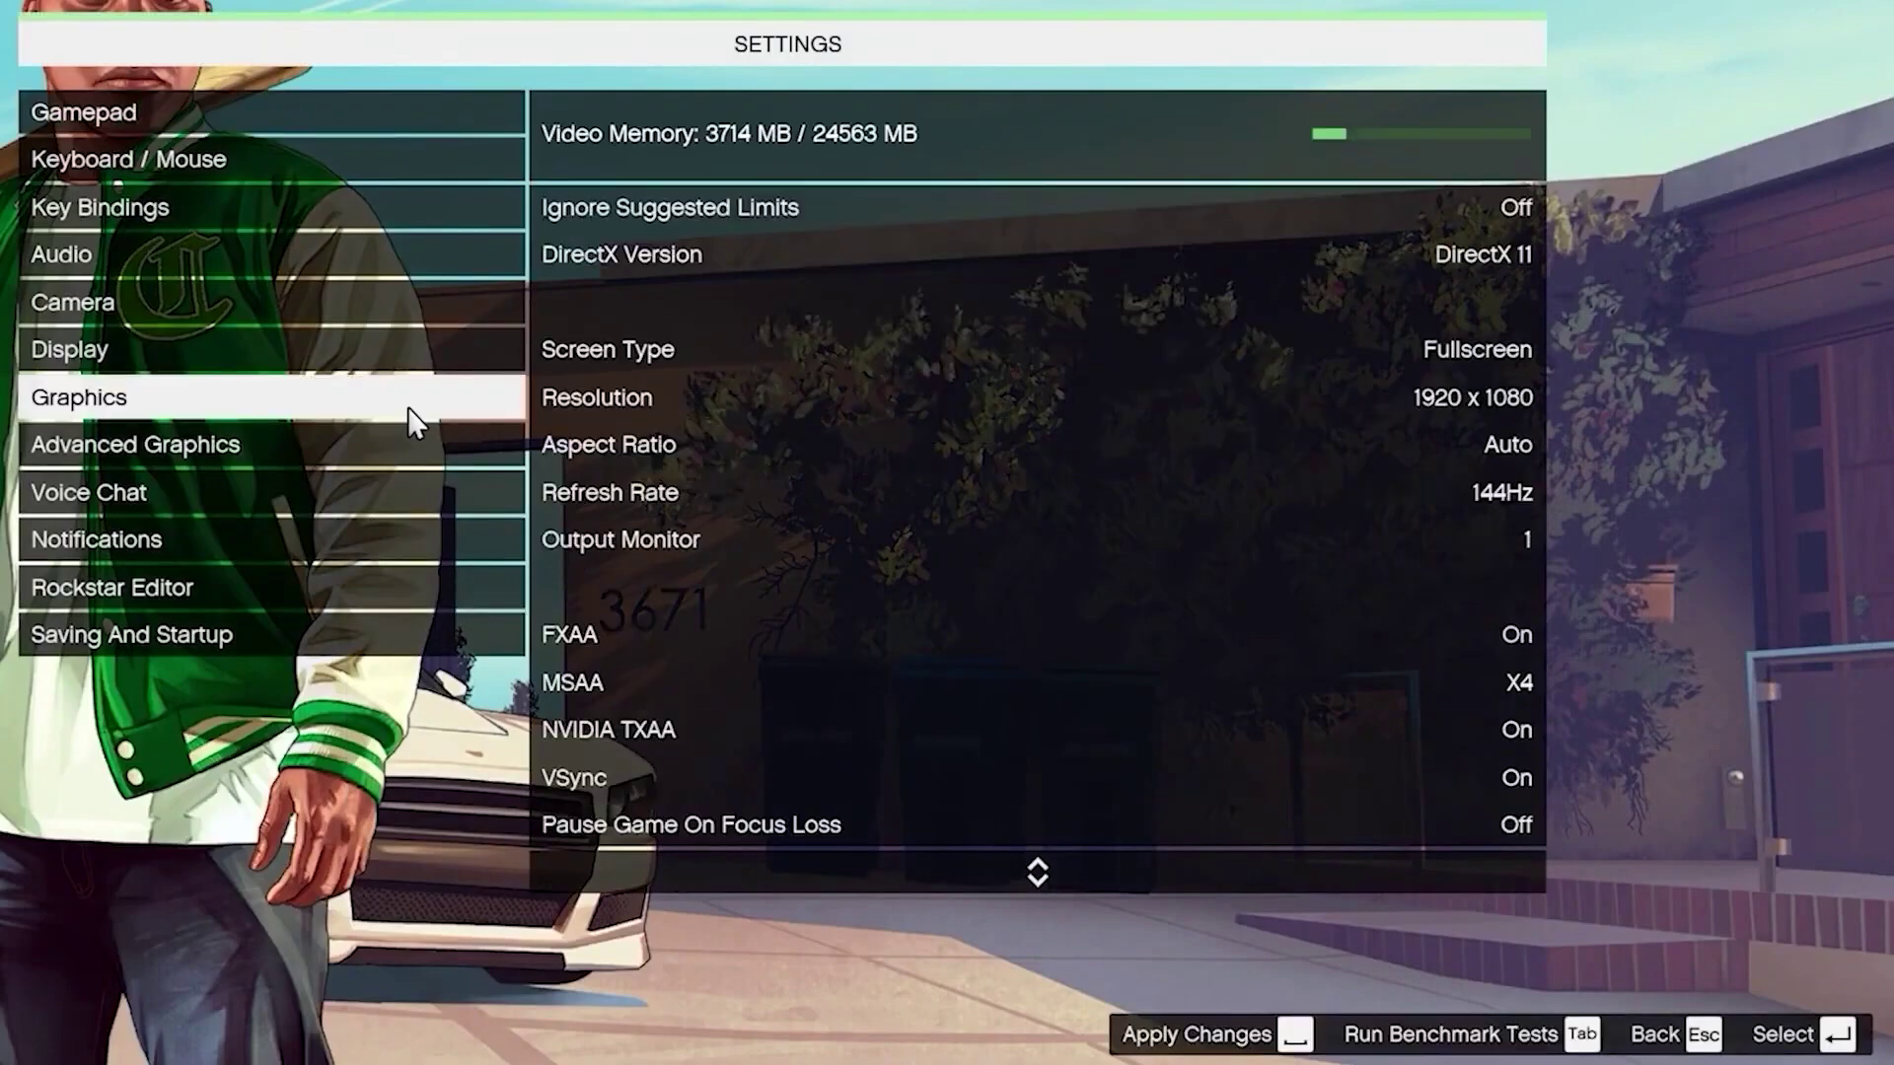
{"action": "left_click", "coordinate": [1125, 651]}
{"action": "key", "text": "Left"}
{"action": "key", "text": "Down"}
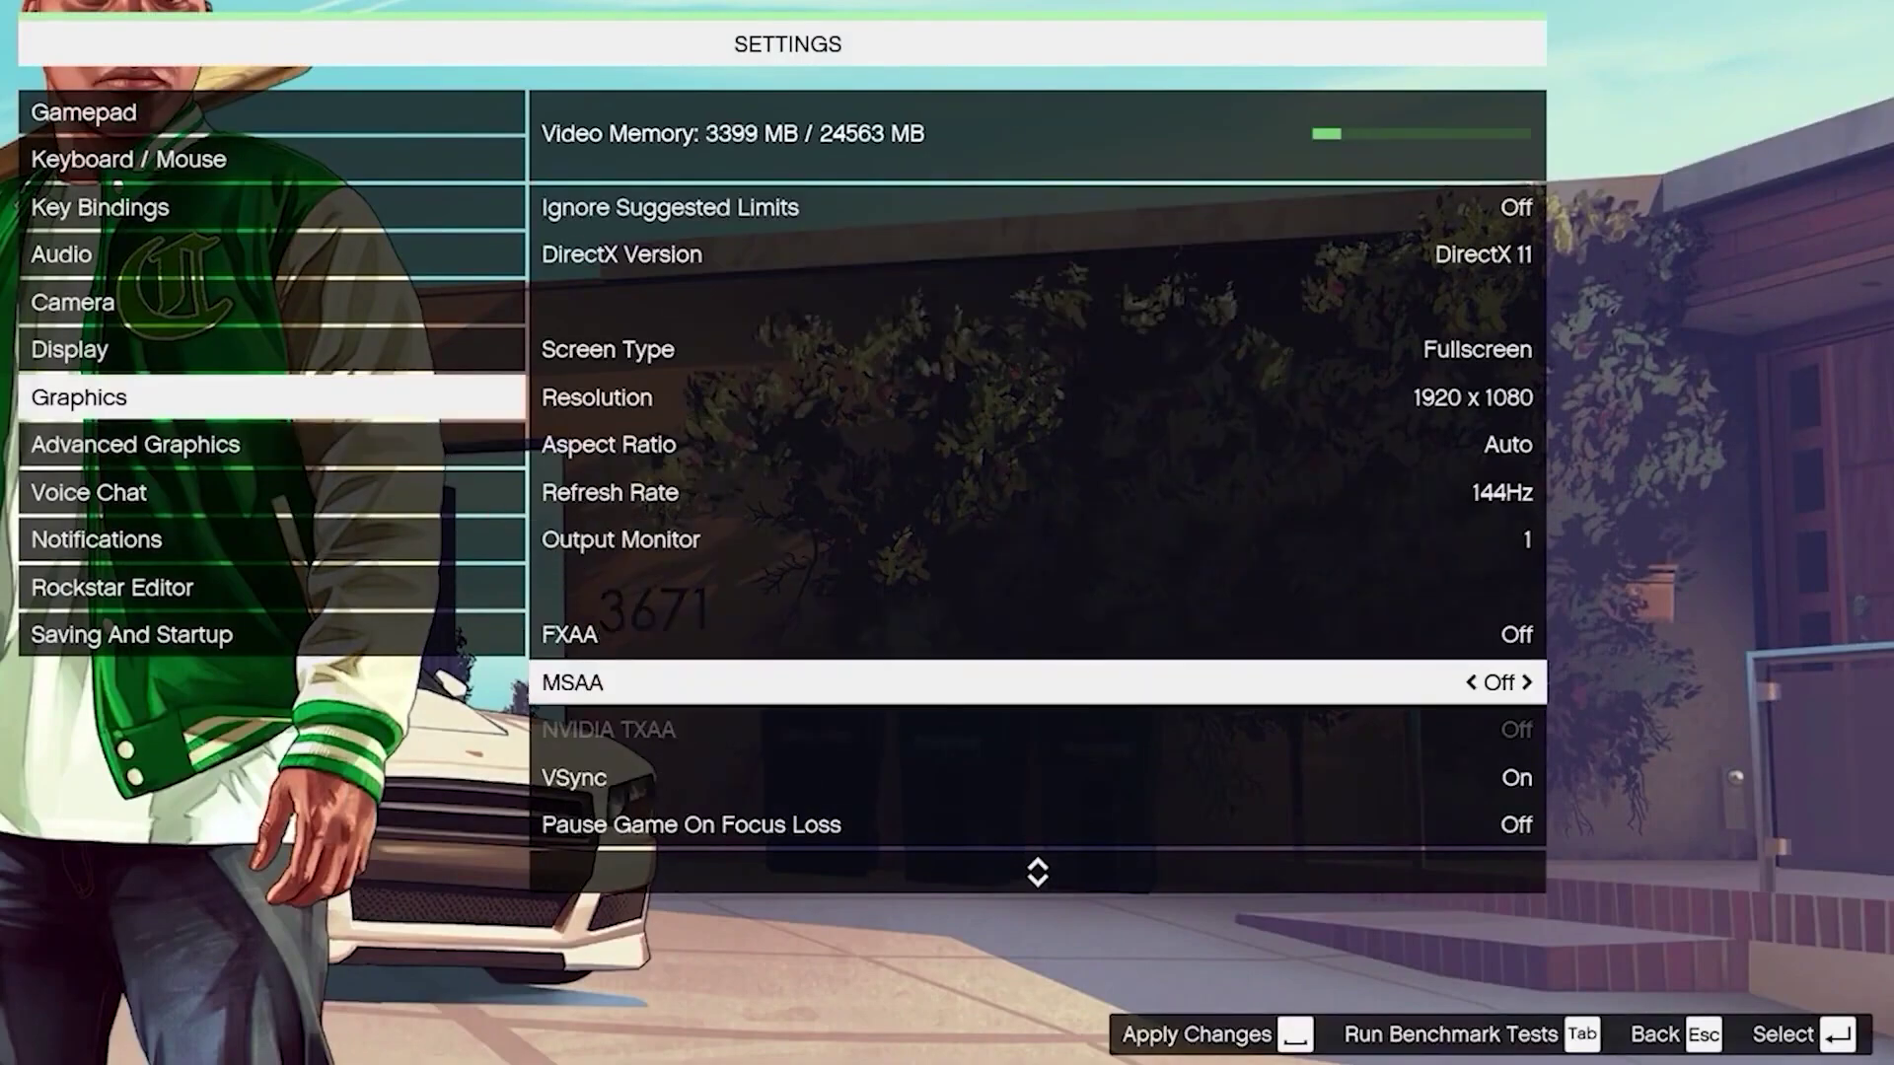
{"action": "key", "text": "Escape"}
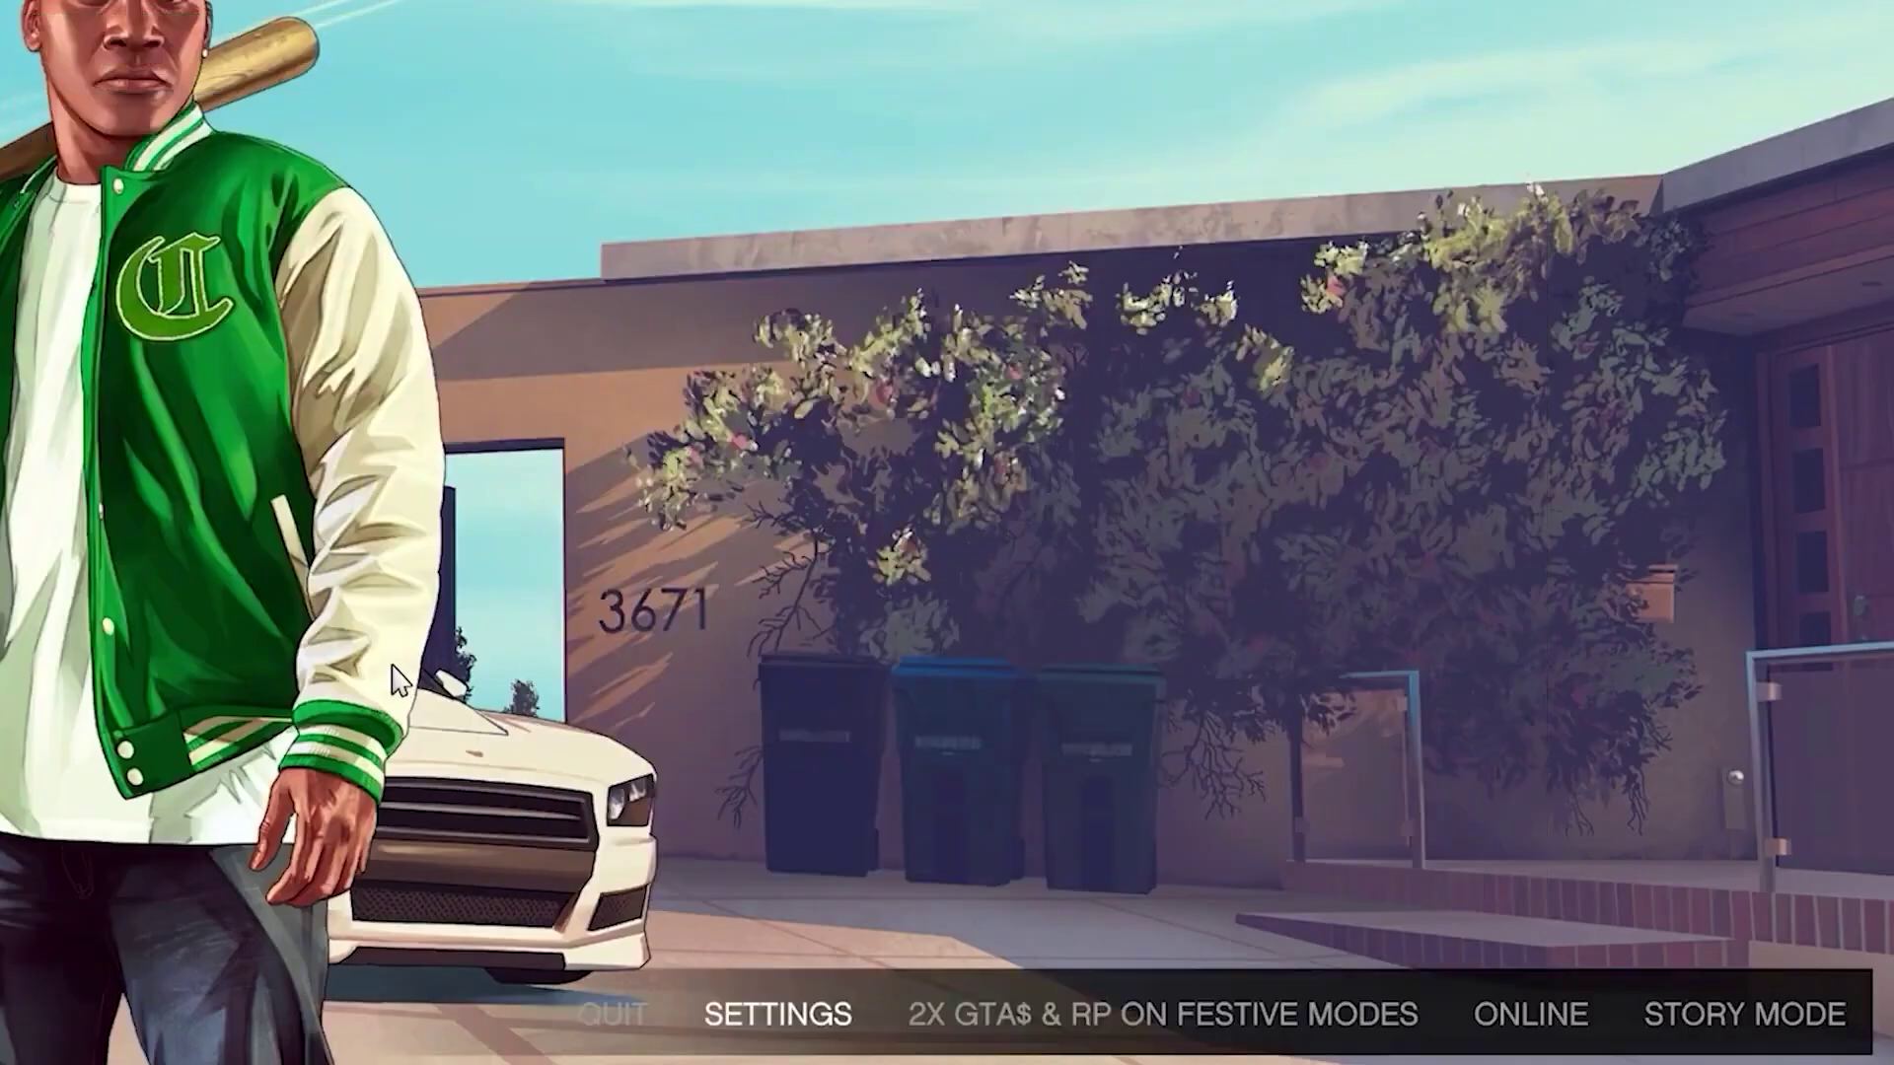
{"action": "left_click", "coordinate": [600, 1018]}
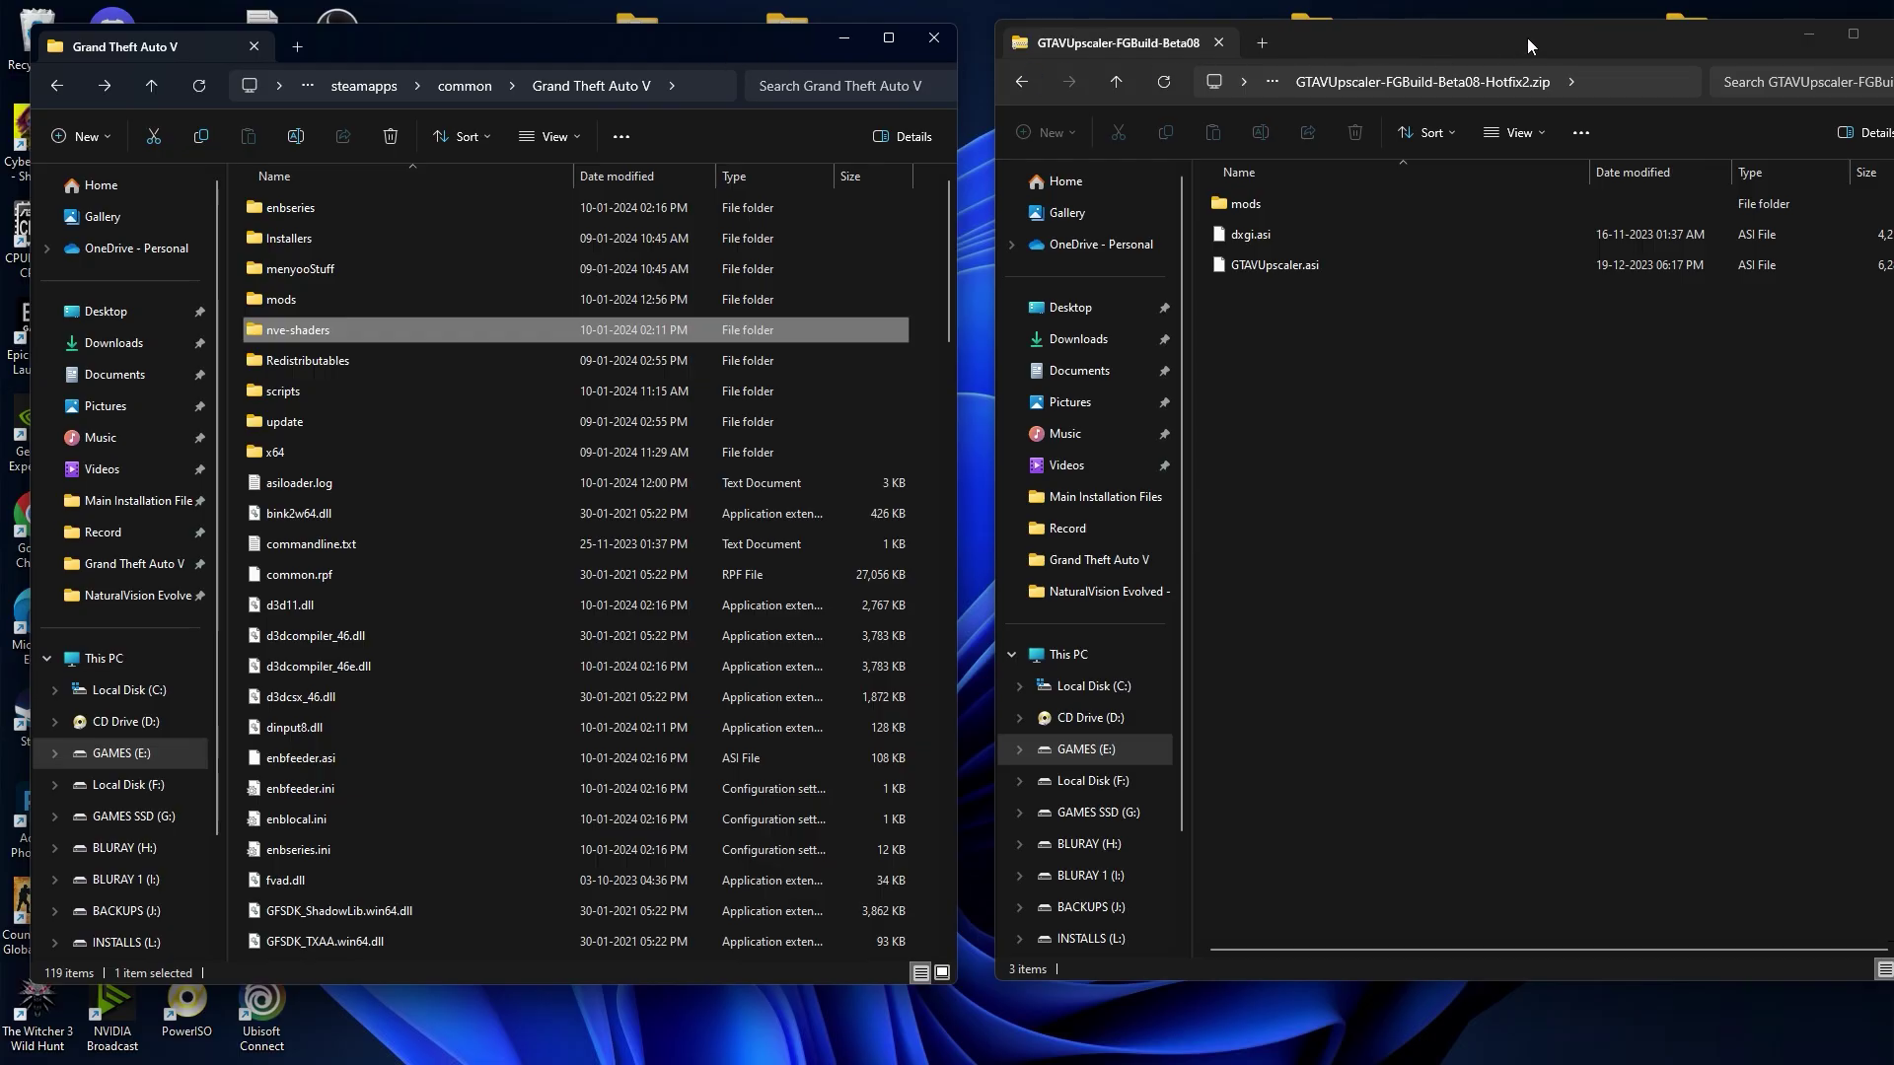
Step: Copy dxgi.asi and GTAVUpscaler.asi from the upscaler archive into the GTA V folder
{"action": "left_click_drag", "start_coordinate": [1527, 37], "coordinate": [1499, 41]}
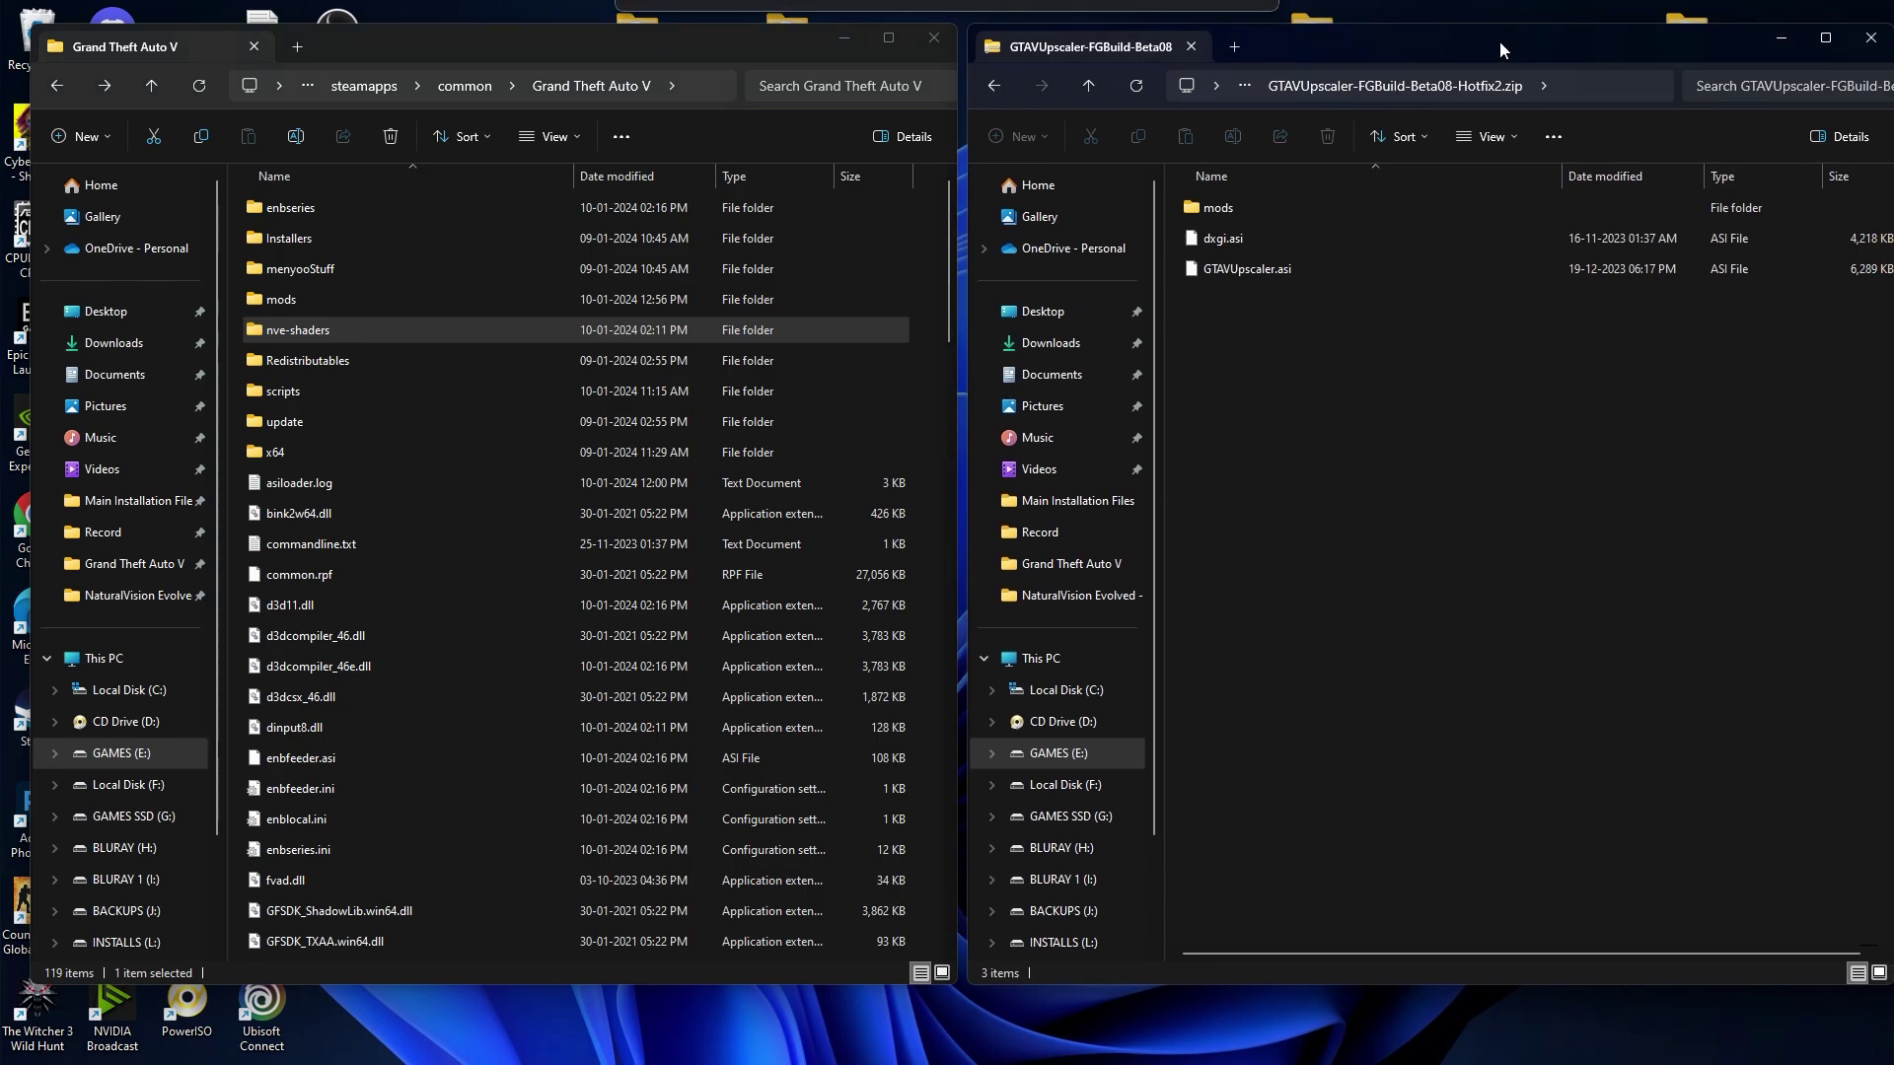
{"action": "left_click_drag", "start_coordinate": [1385, 323], "coordinate": [726, 623]}
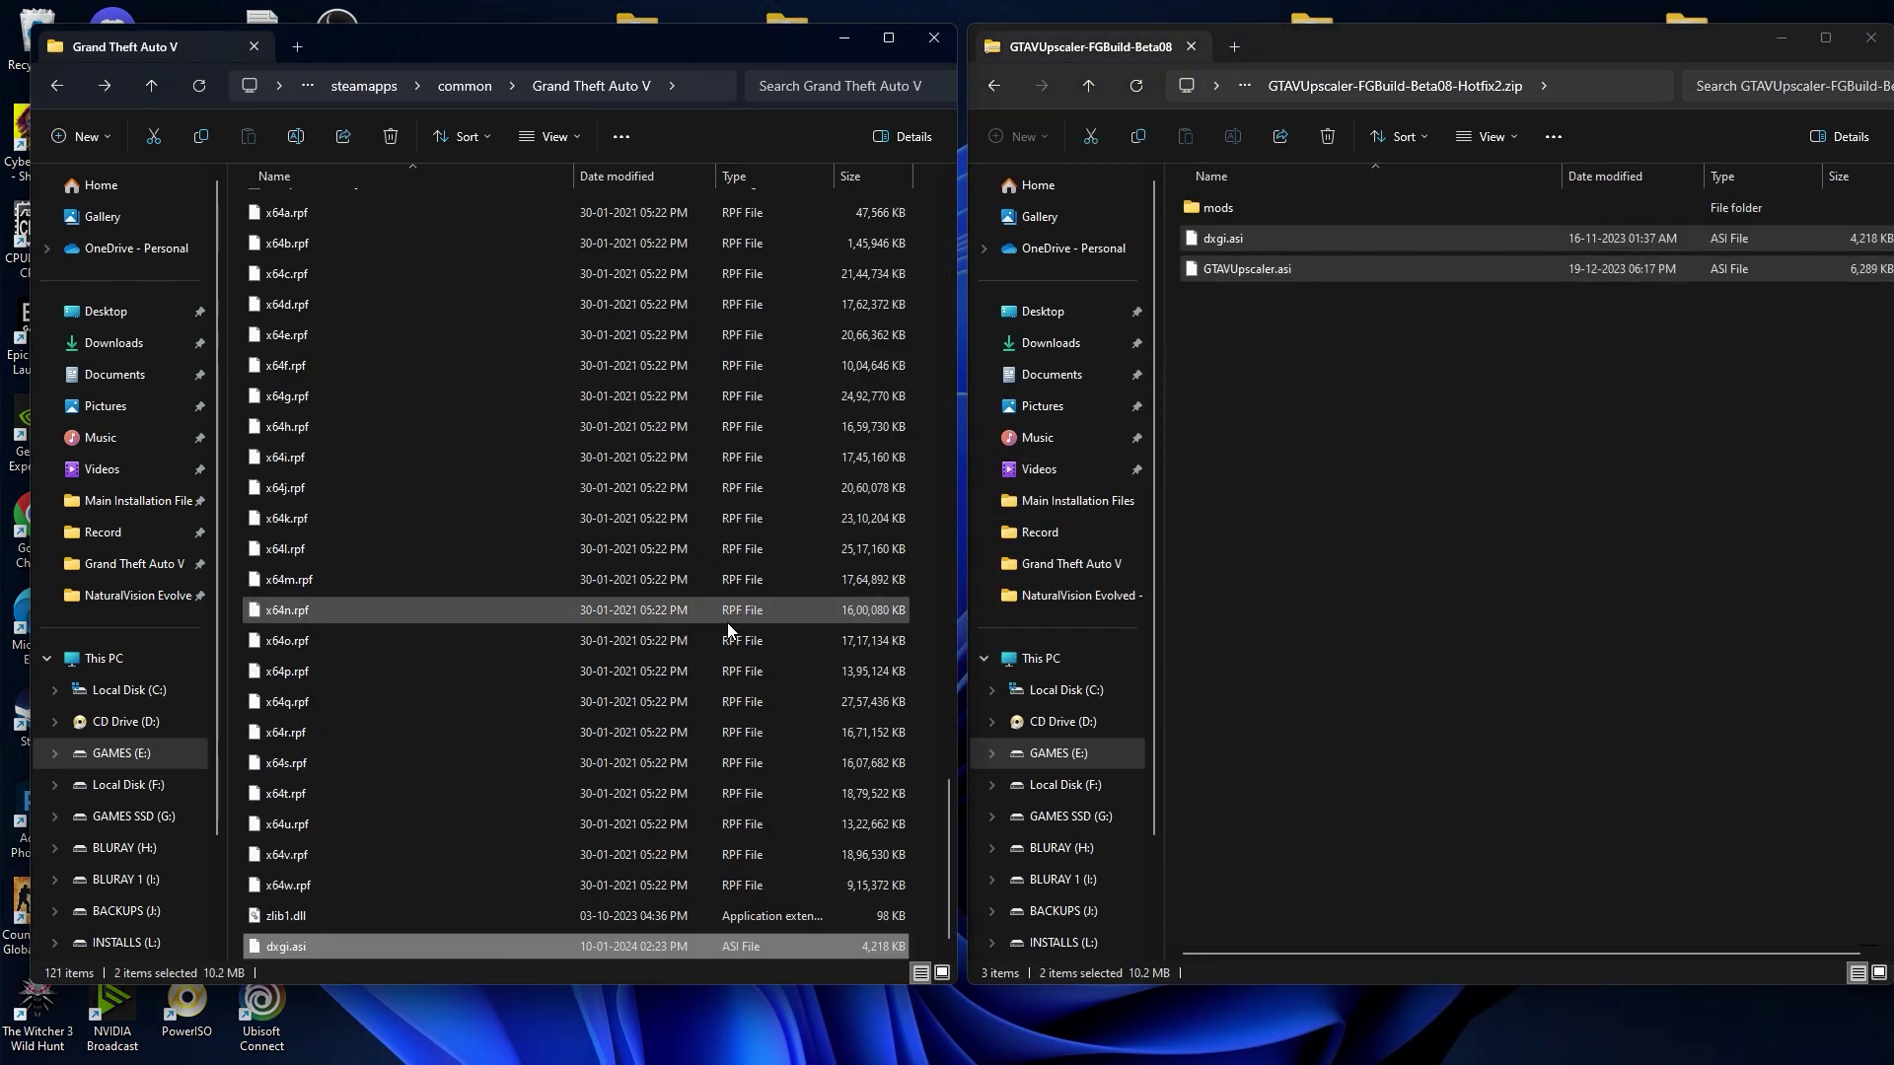
{"action": "scroll", "coordinate": [873, 553], "scroll_direction": "up", "scroll_amount": 20}
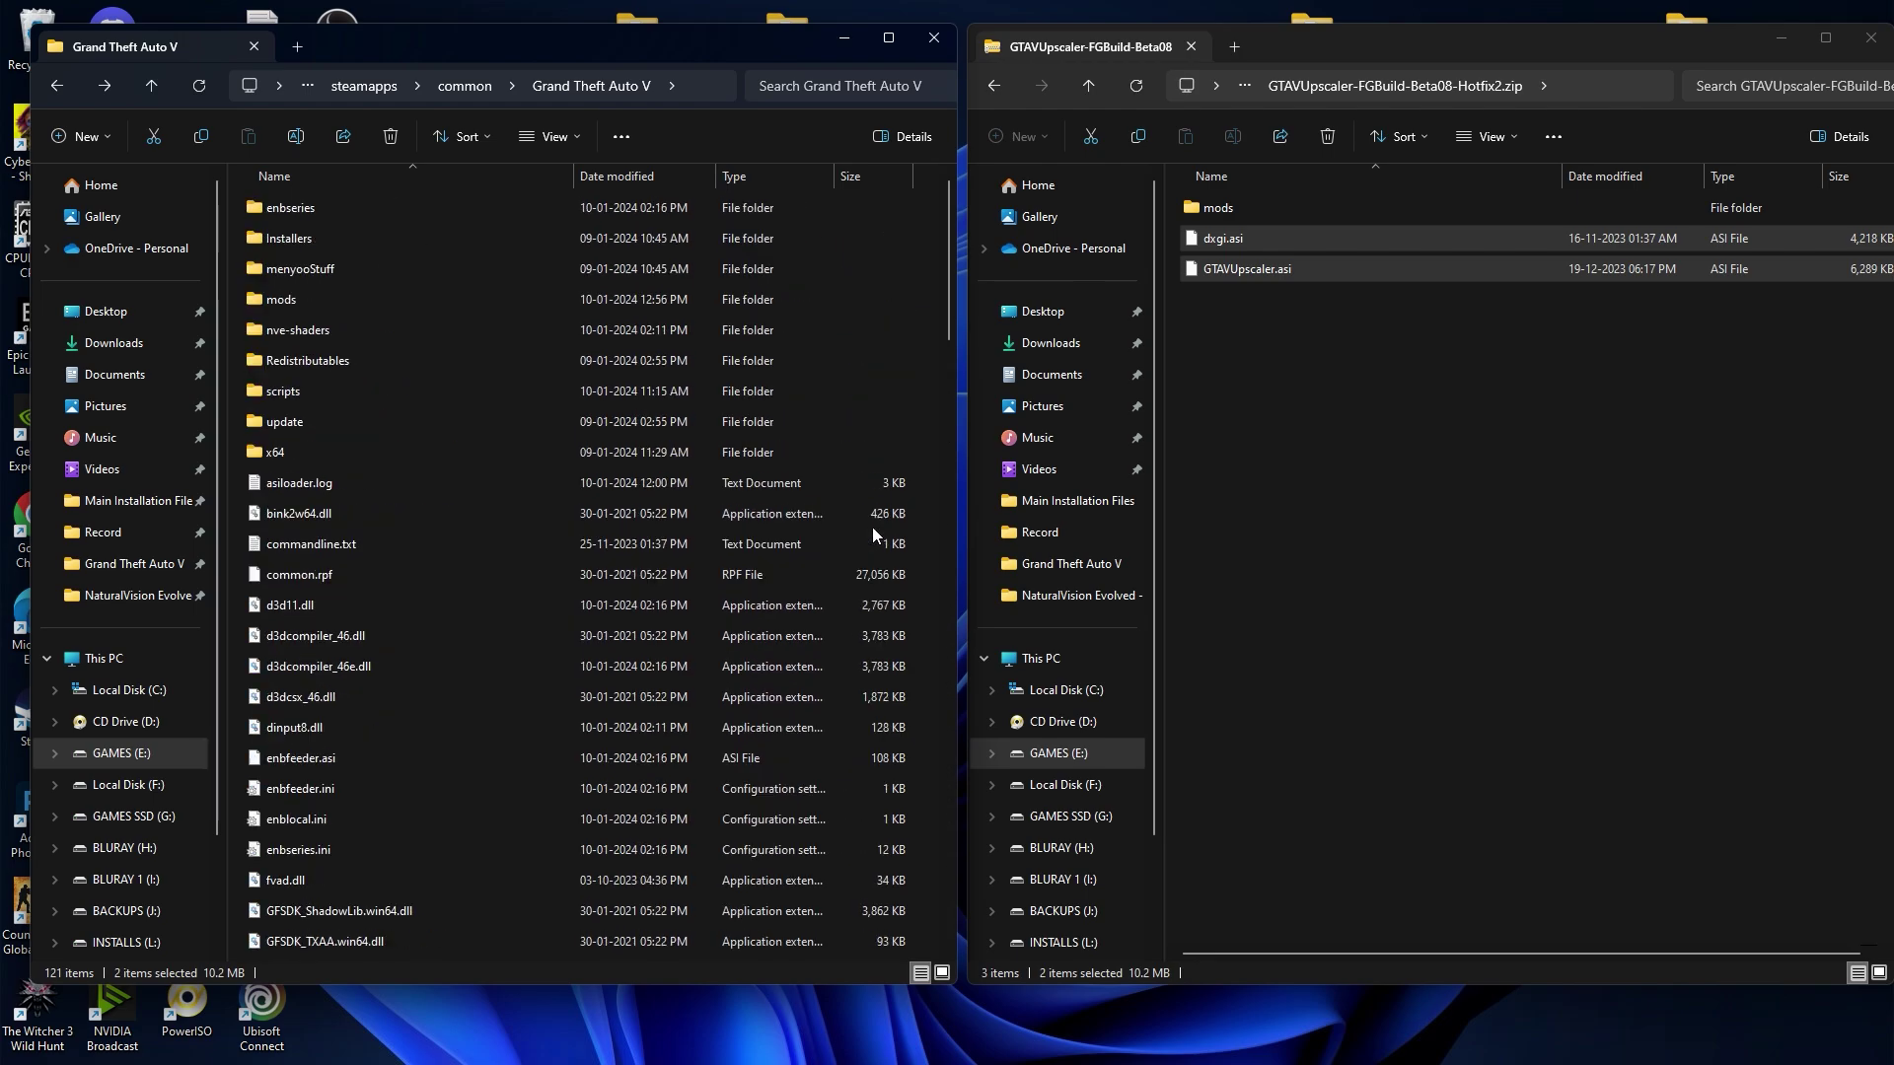
Step: Open the mods folder in both the upscaler archive and the game folder, selecting the archive's three items
{"action": "left_click", "coordinate": [1256, 215]}
{"action": "double_click", "coordinate": [1257, 215]}
{"action": "double_click", "coordinate": [369, 299]}
{"action": "left_click_drag", "start_coordinate": [1332, 314], "coordinate": [592, 494]}
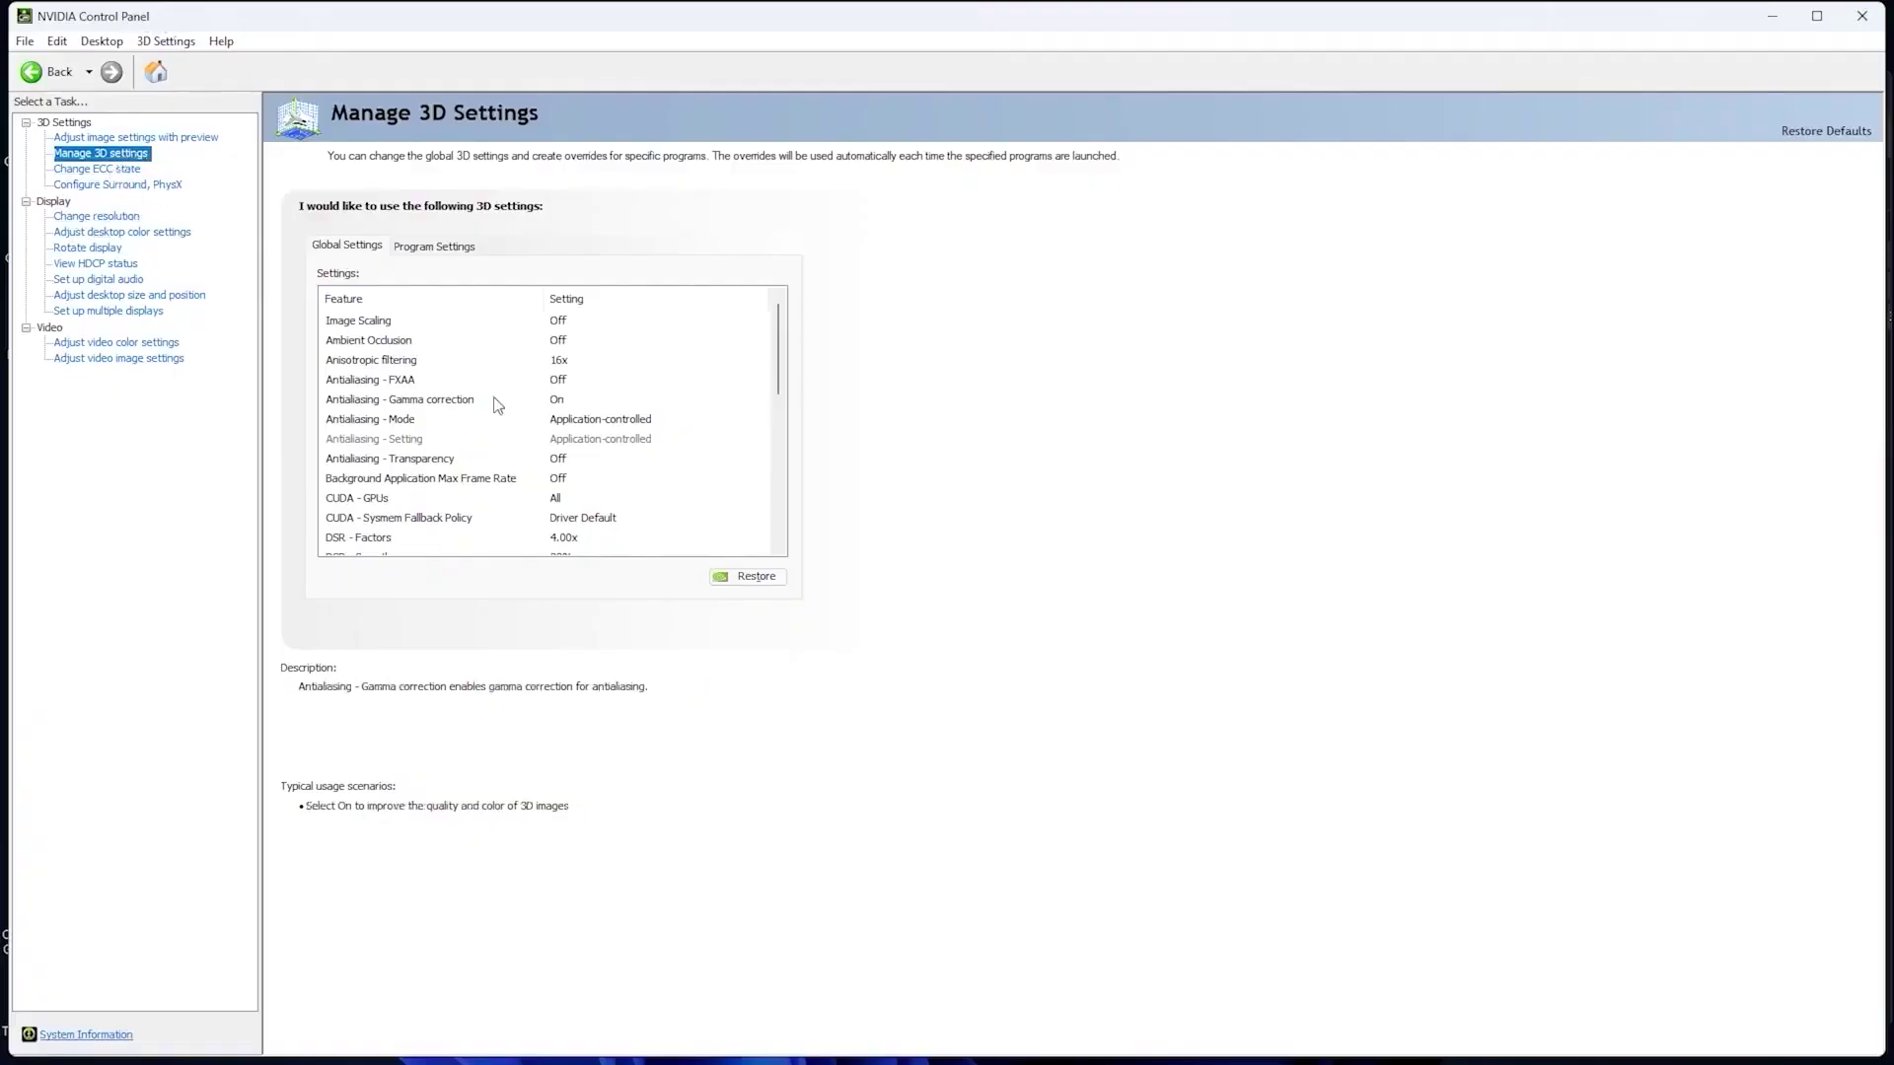
Step: Set Vertical sync to On for Grand Theft Auto V (gta5.exe) under Program Settings
{"action": "left_click", "coordinate": [446, 249]}
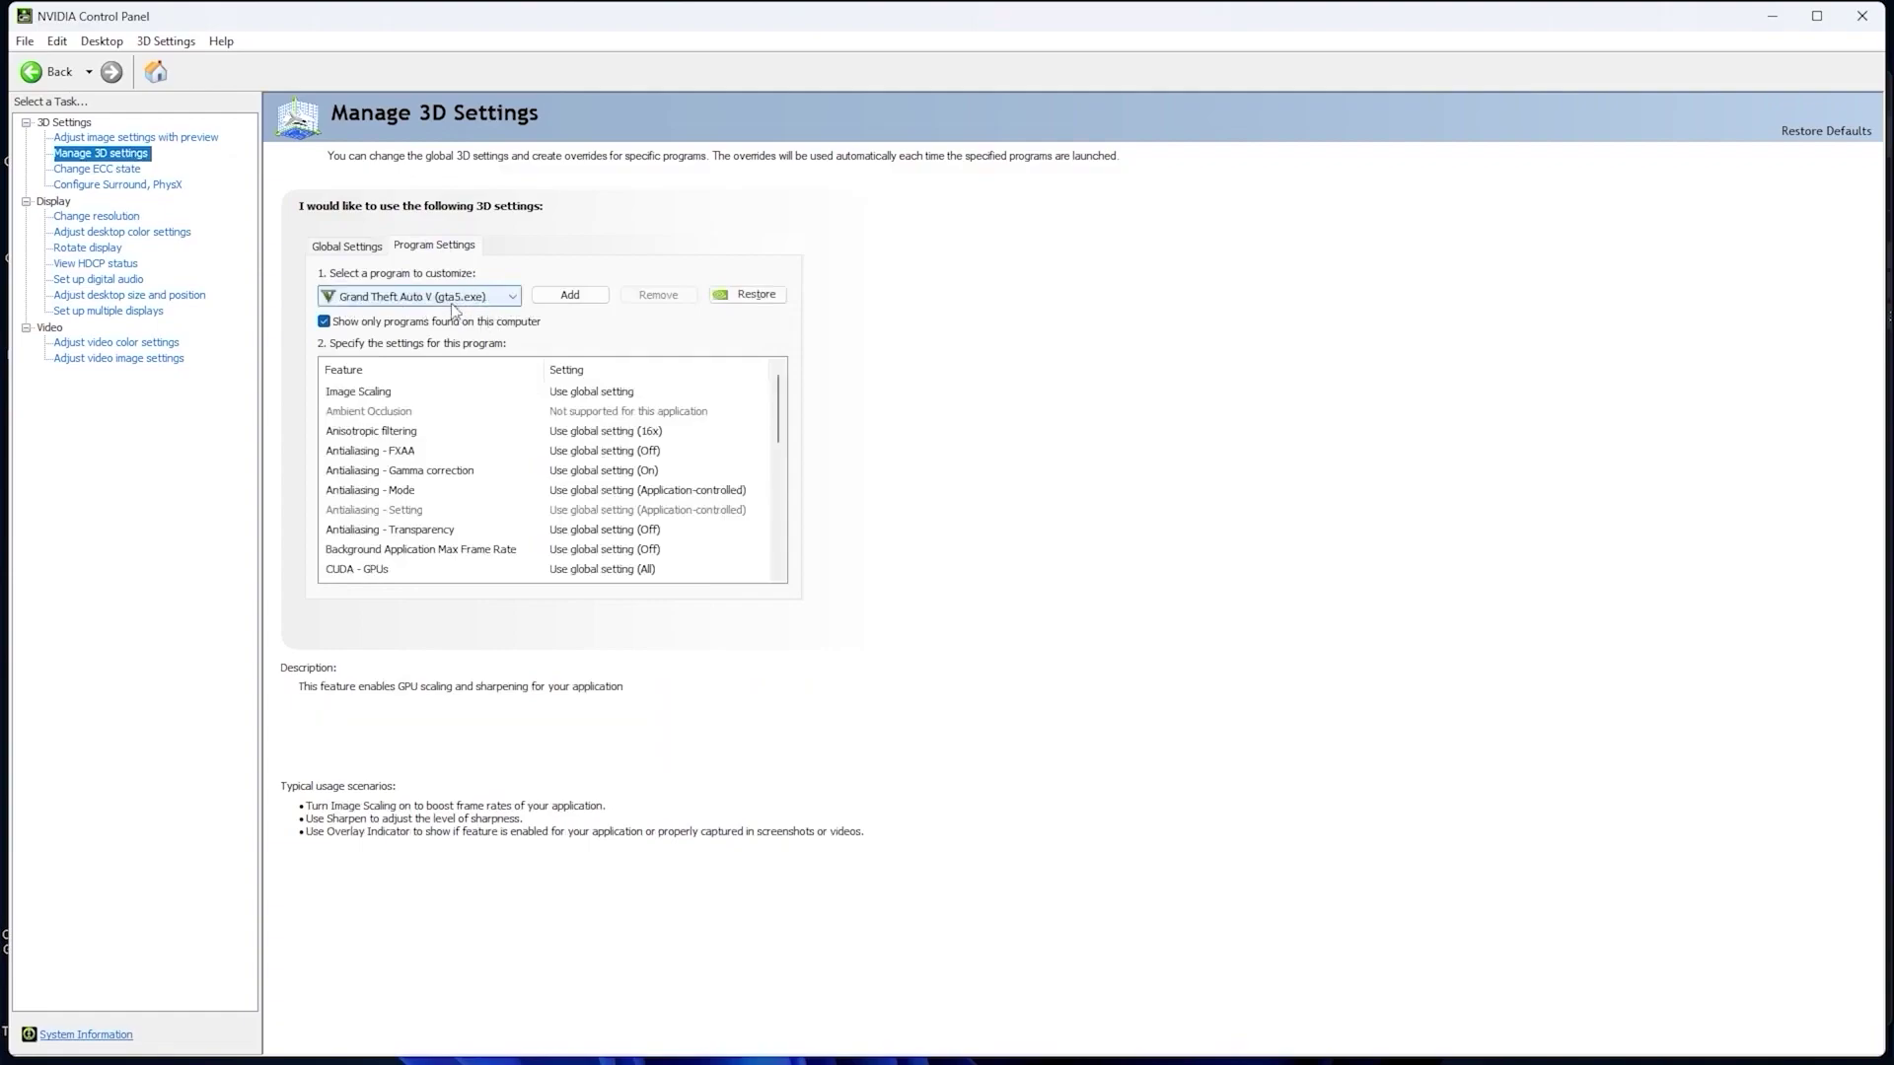
{"action": "scroll", "coordinate": [784, 398], "scroll_direction": "down", "scroll_amount": 12}
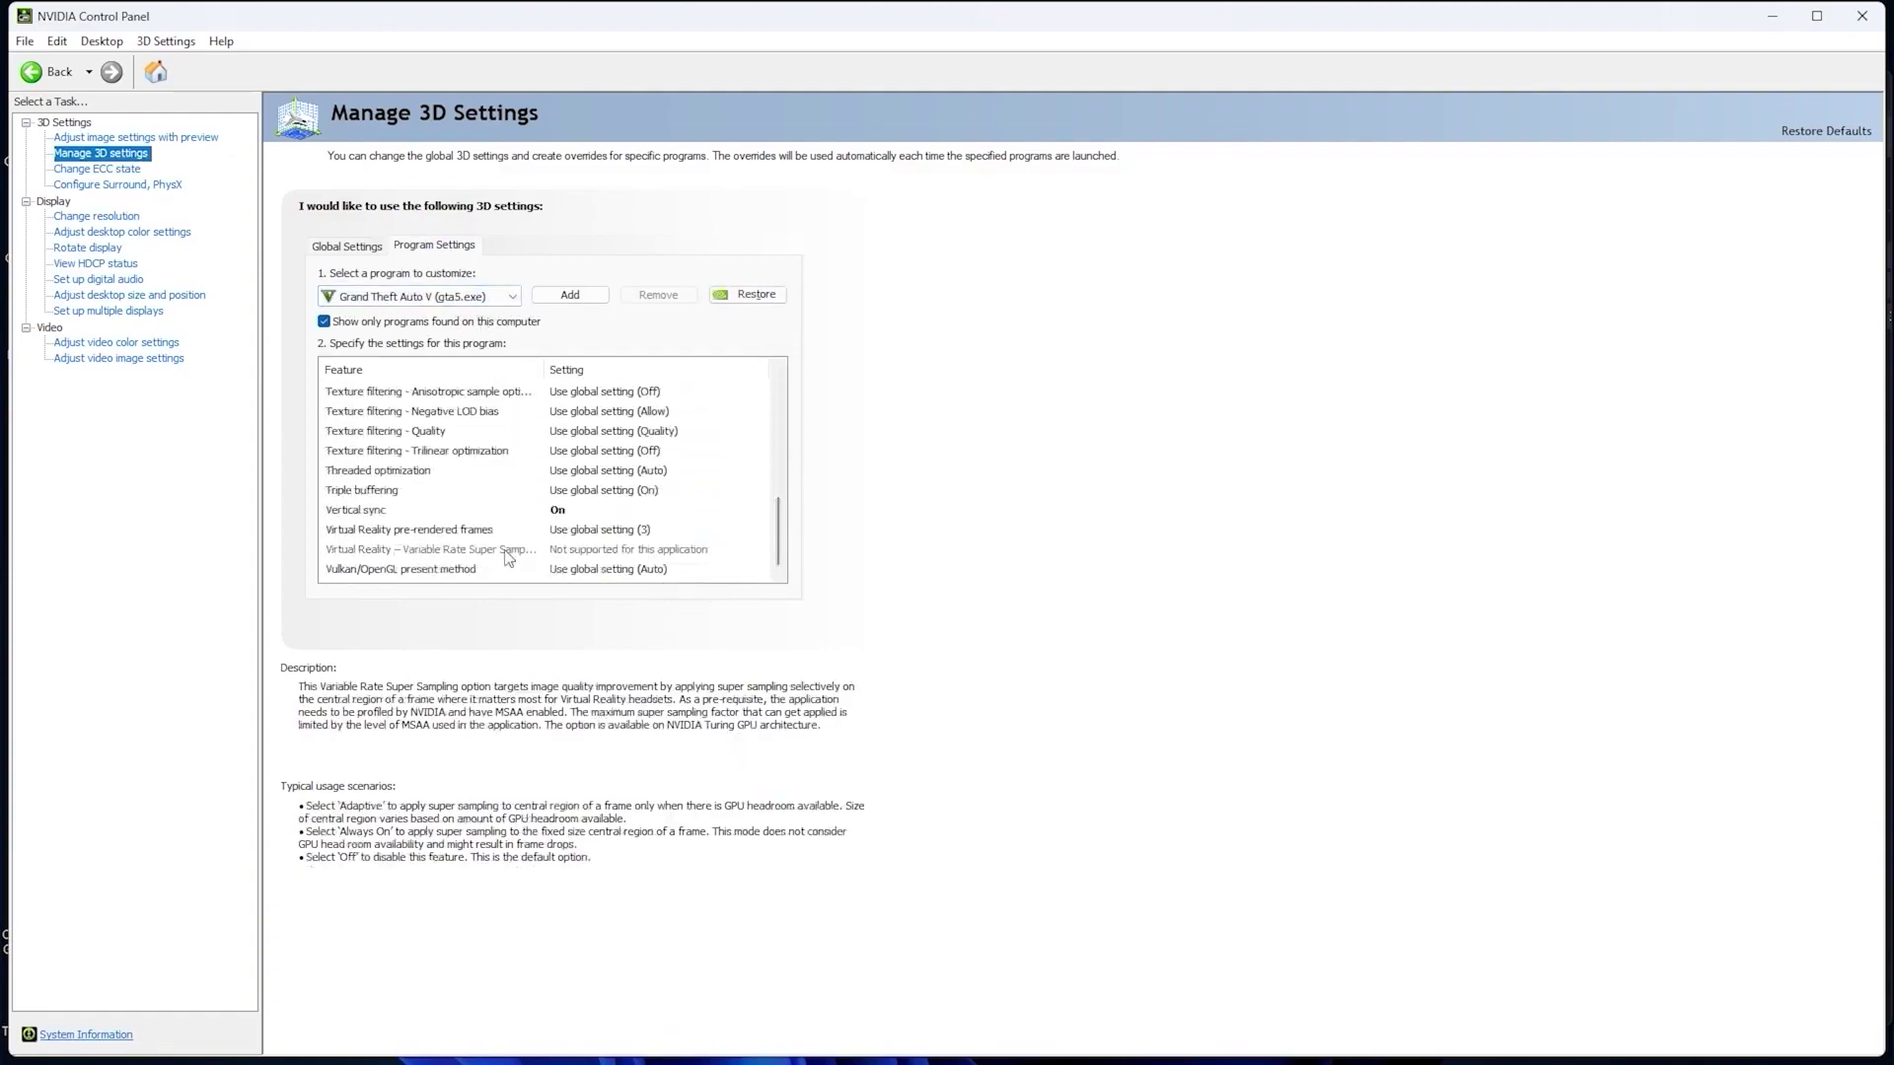
{"action": "left_click", "coordinate": [580, 511]}
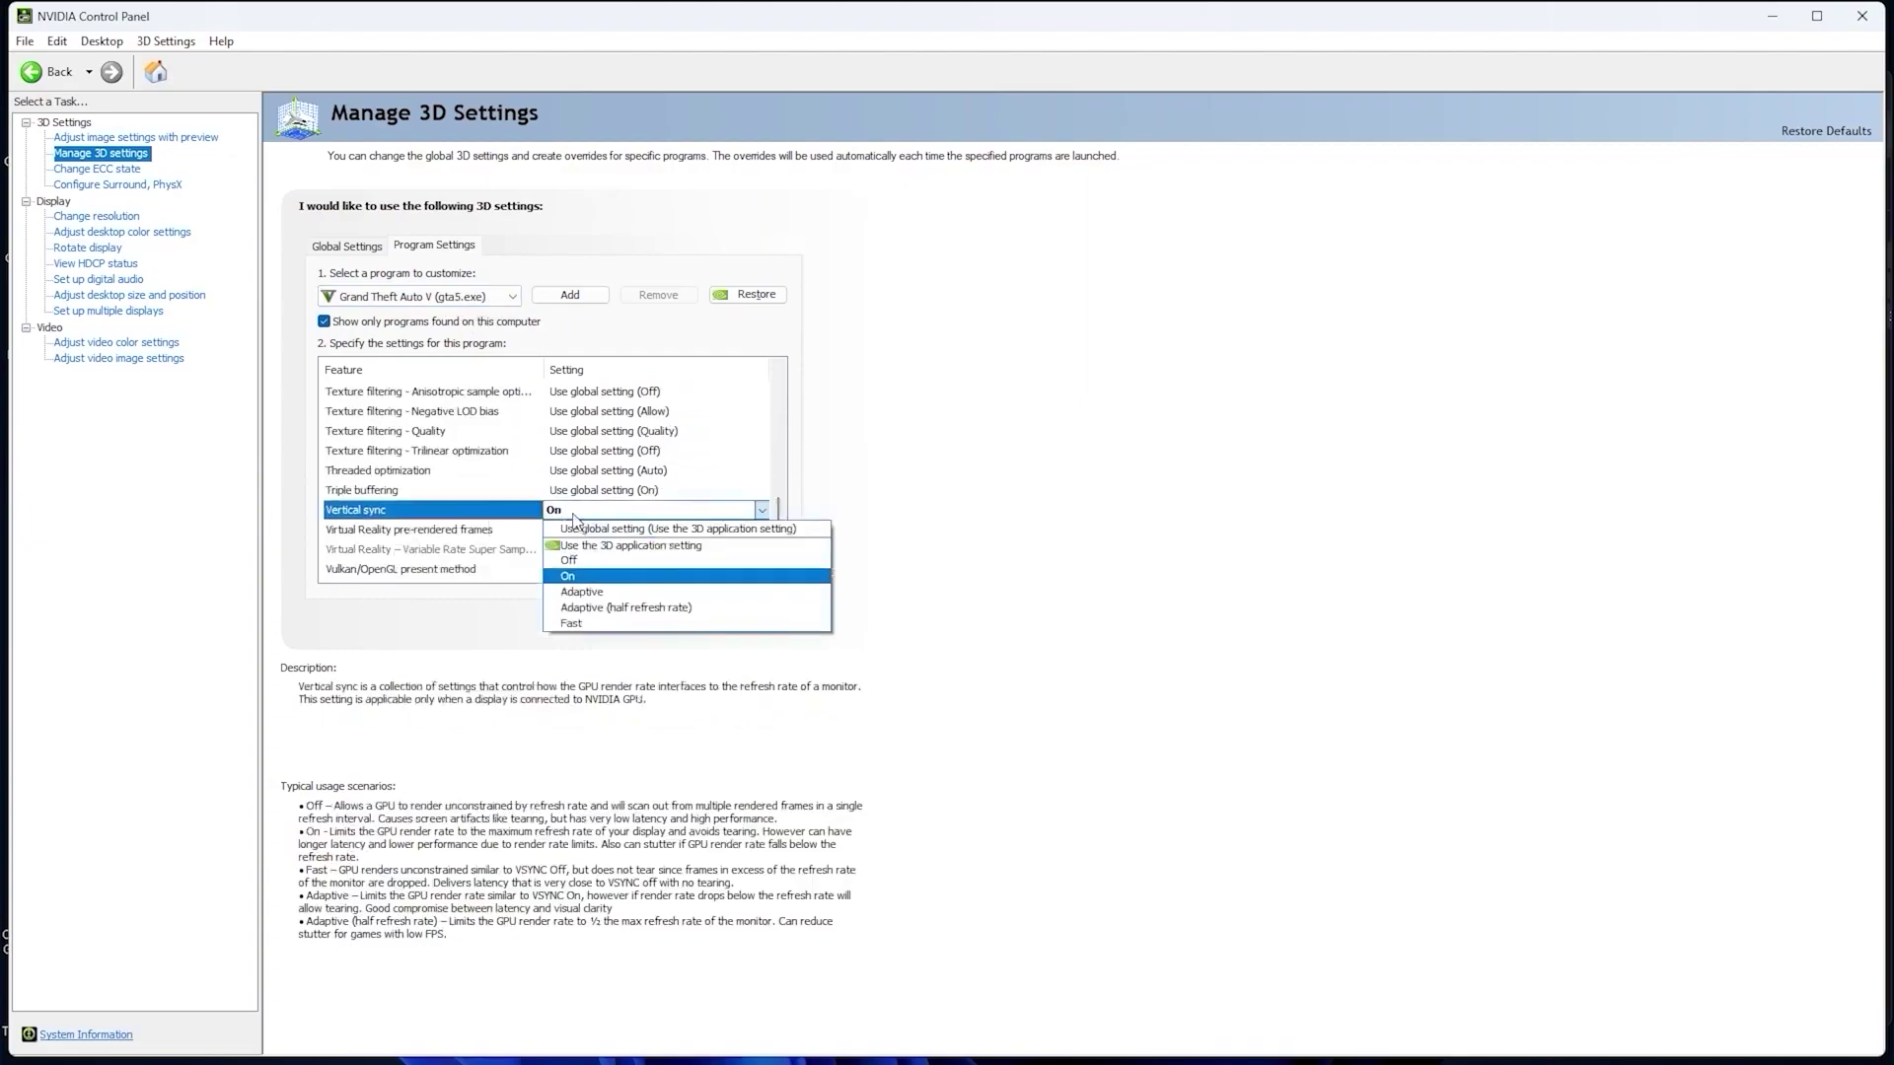
{"action": "left_click", "coordinate": [568, 578]}
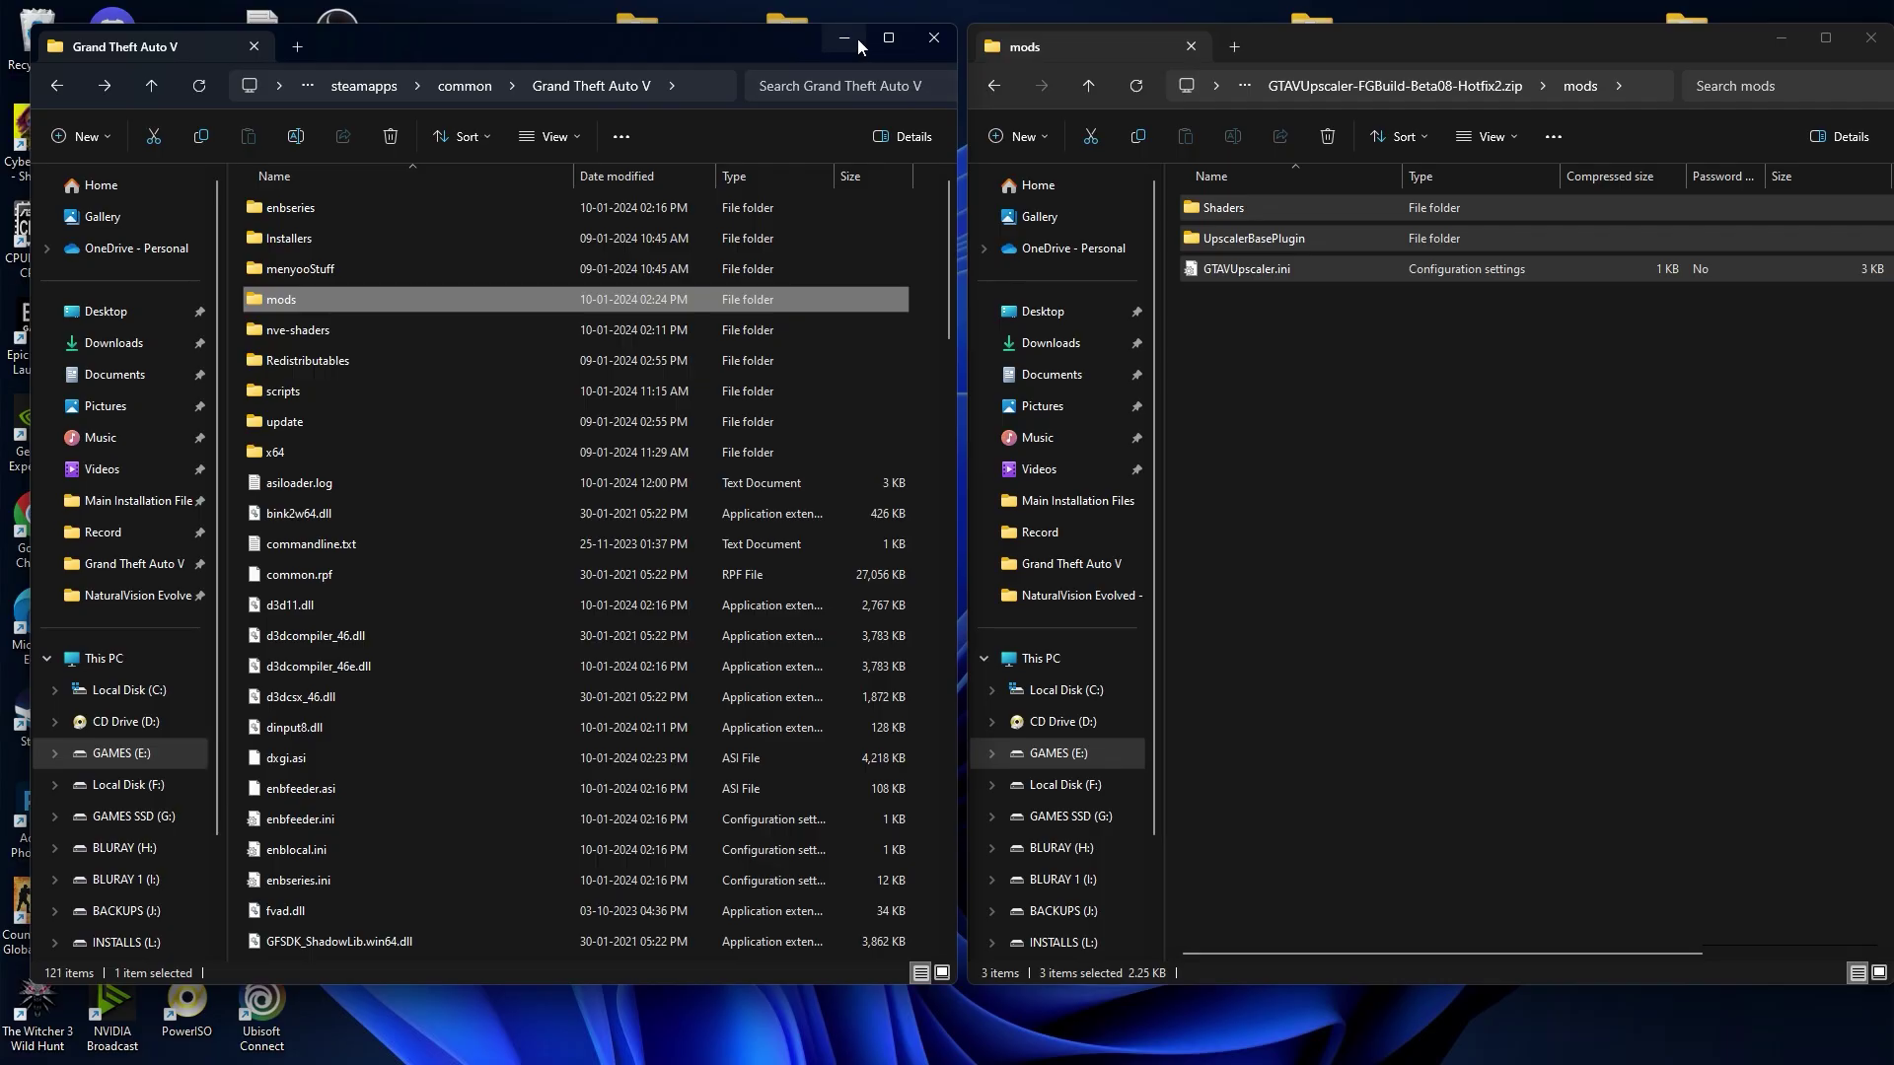
{"action": "left_click", "coordinate": [845, 38]}
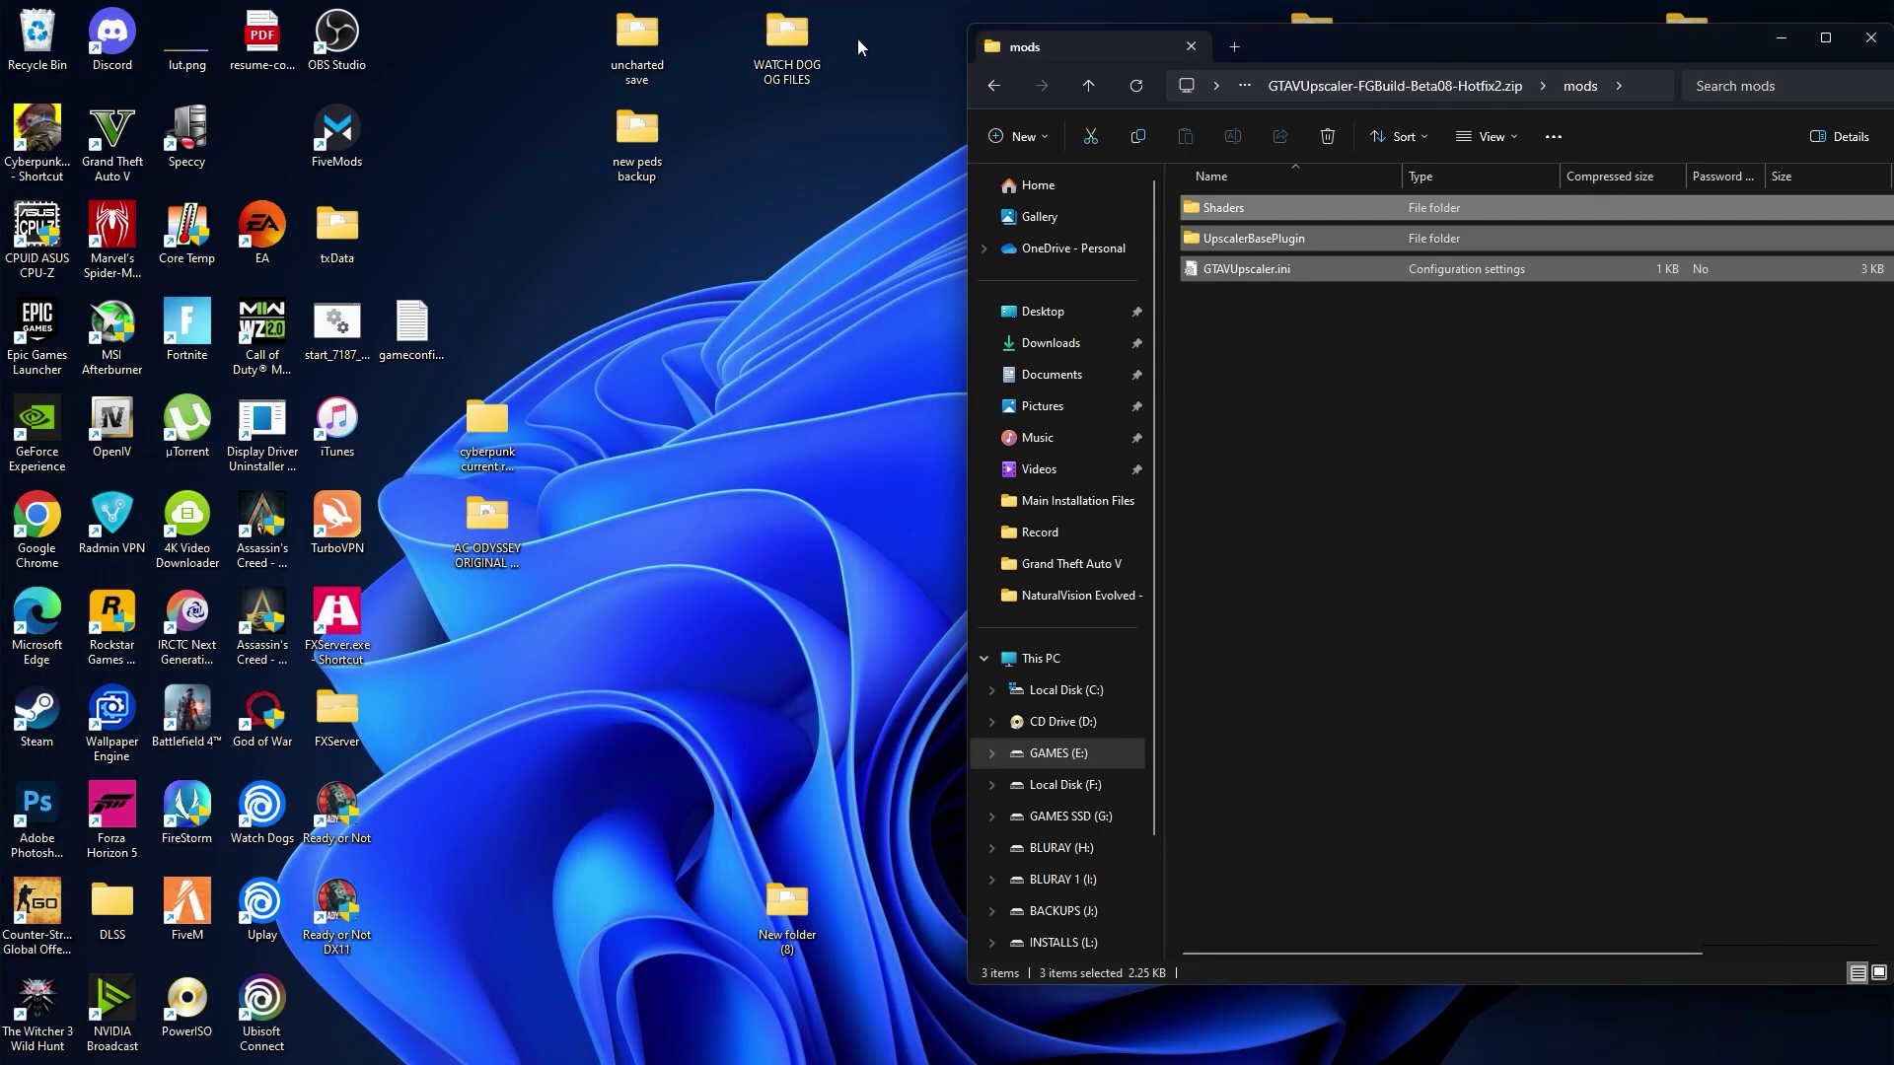
Step: Refresh the desktop and launch Grand Theft Auto V from its shortcut
{"action": "right_click", "coordinate": [655, 347]}
{"action": "left_click", "coordinate": [754, 426]}
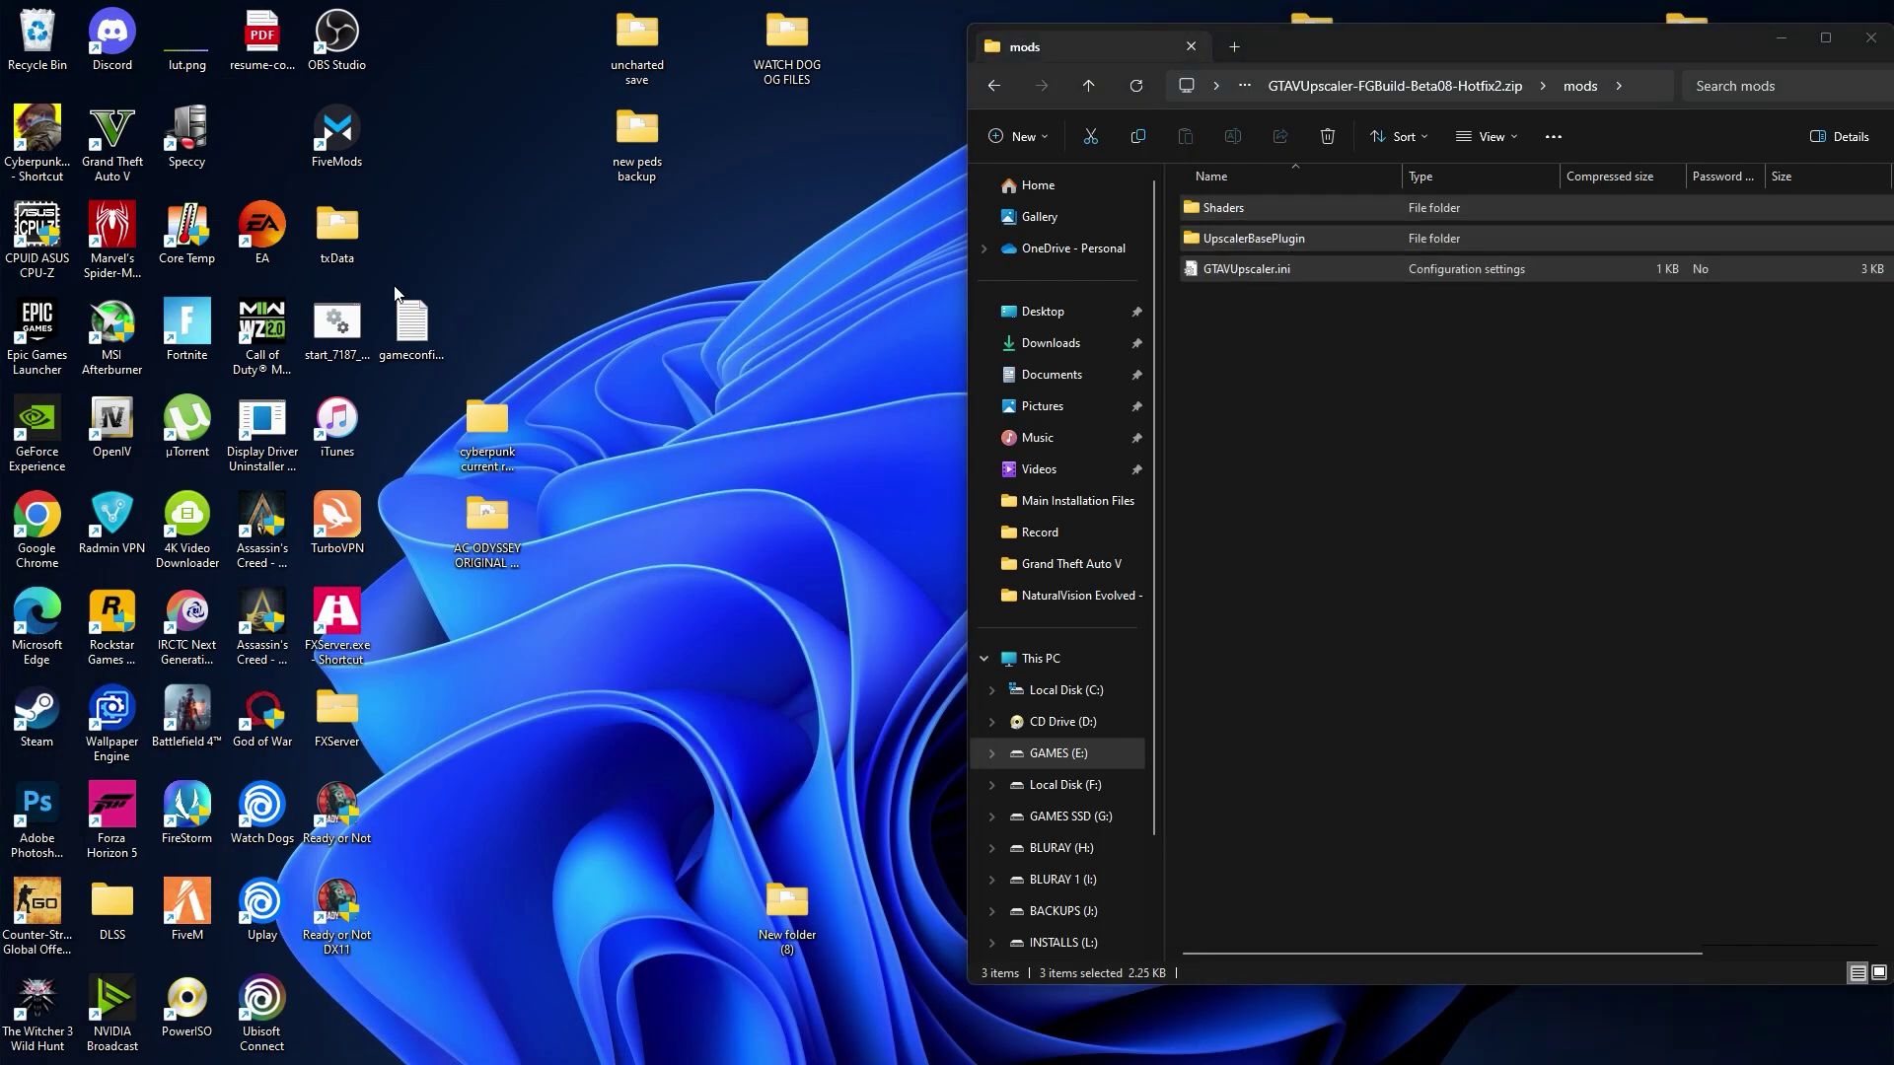
{"action": "double_click", "coordinate": [134, 128]}
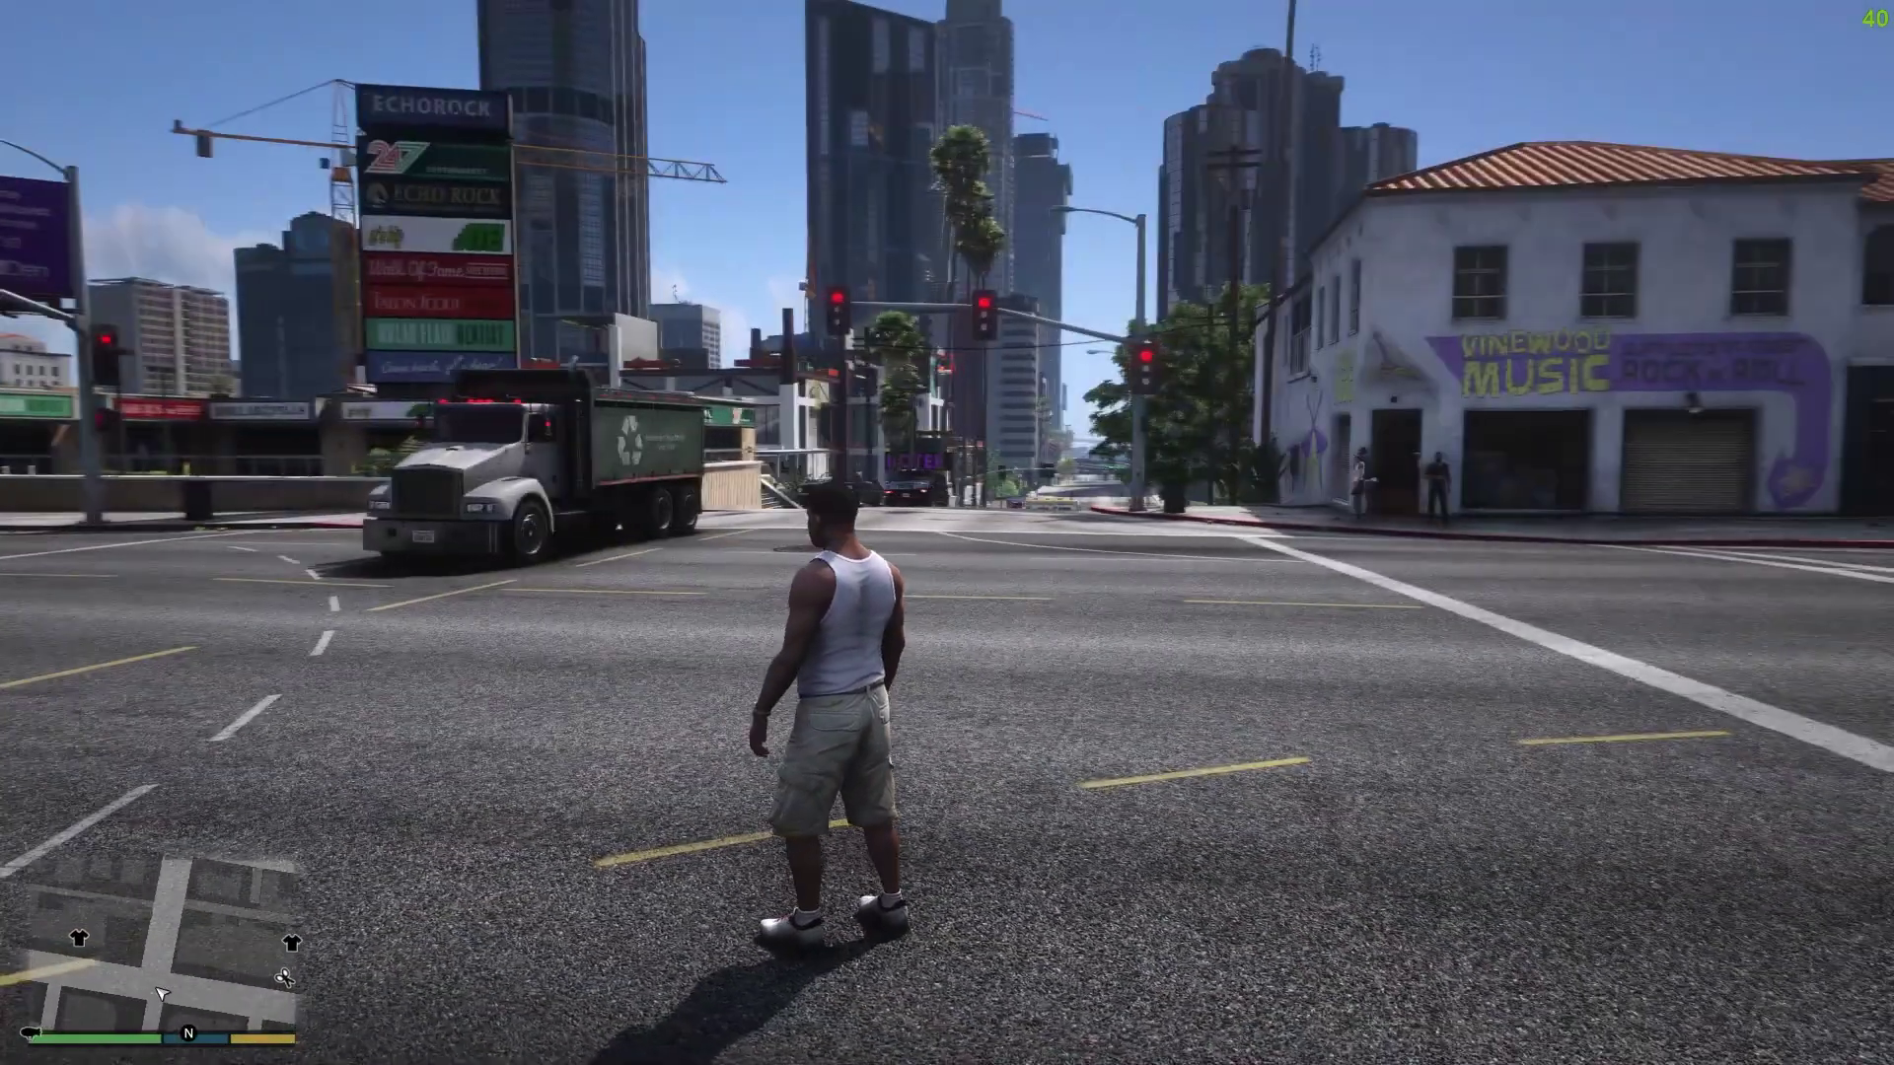
Step: Toggle the ENBSeries overlay on and off, then bring up the ReShade upscaler settings with Home
{"action": "key", "text": "shift+Return"}
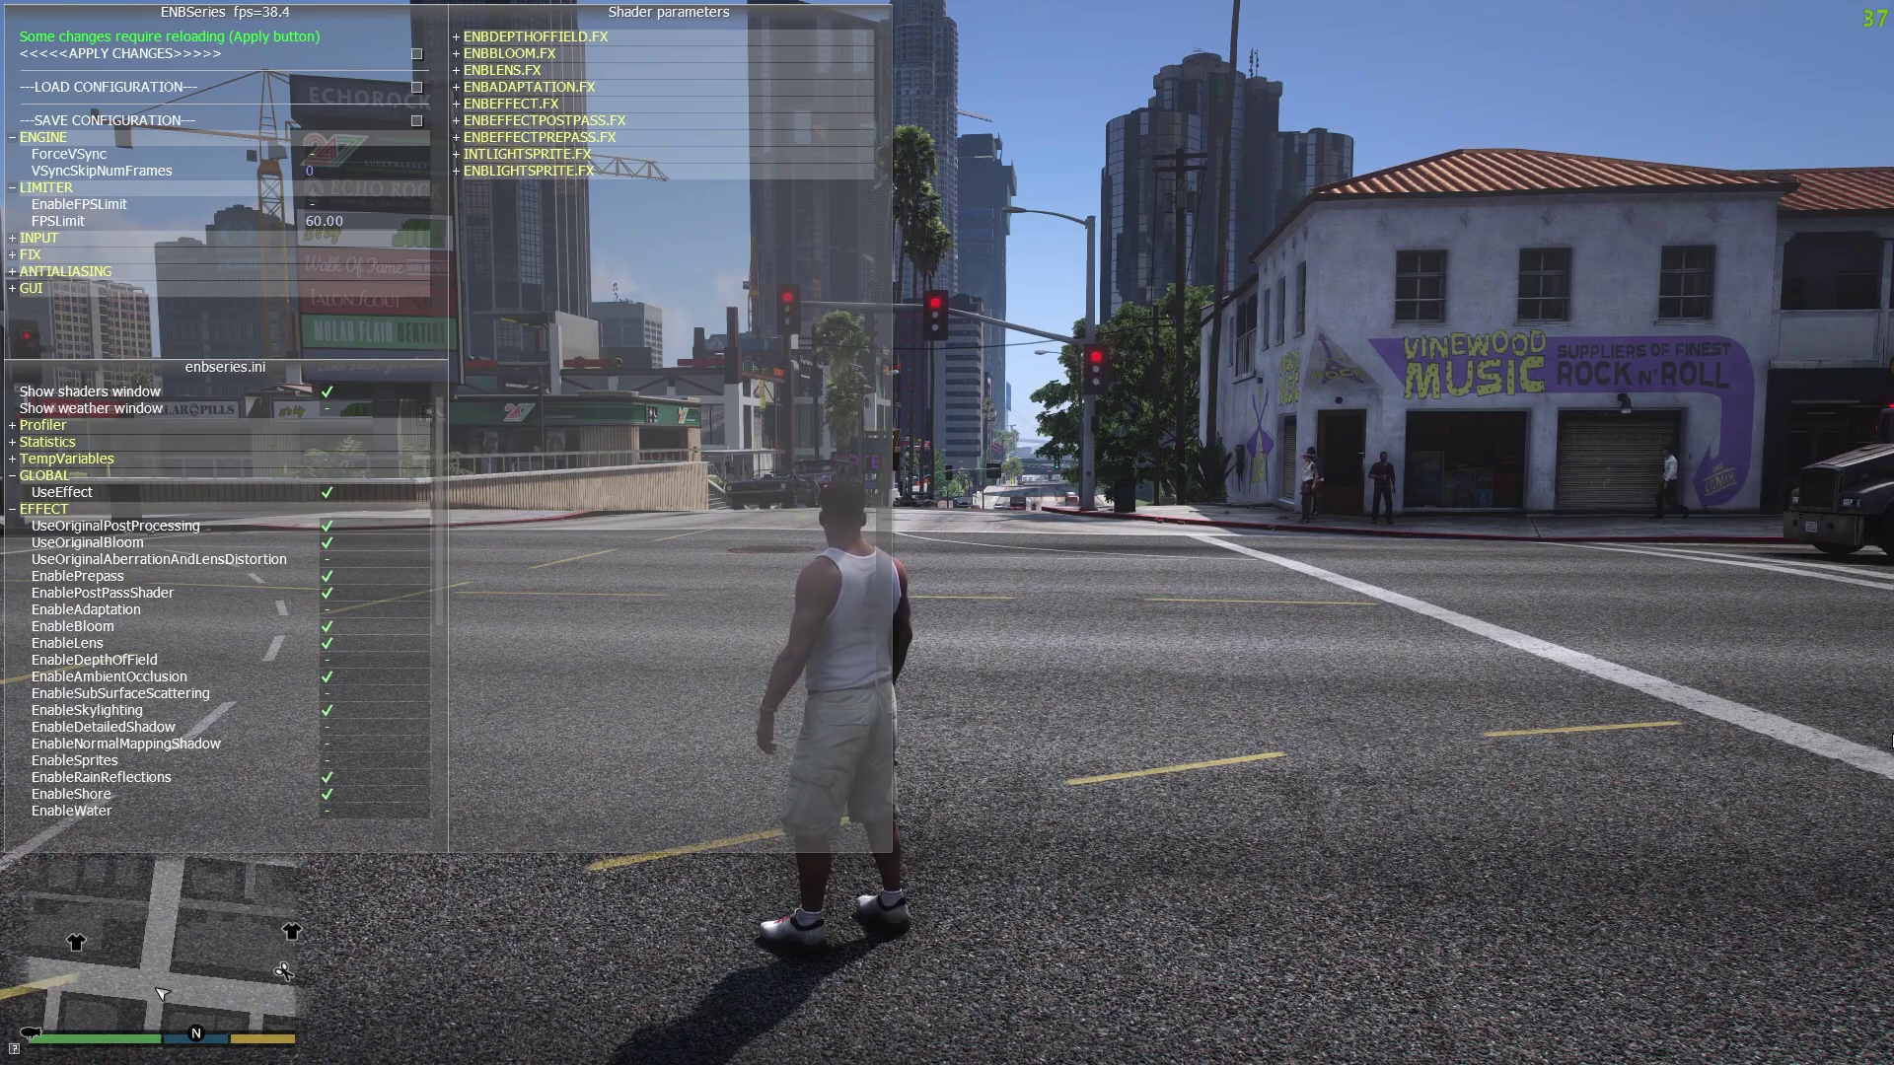
{"action": "key", "text": "shift+Return"}
{"action": "key", "text": "Home"}
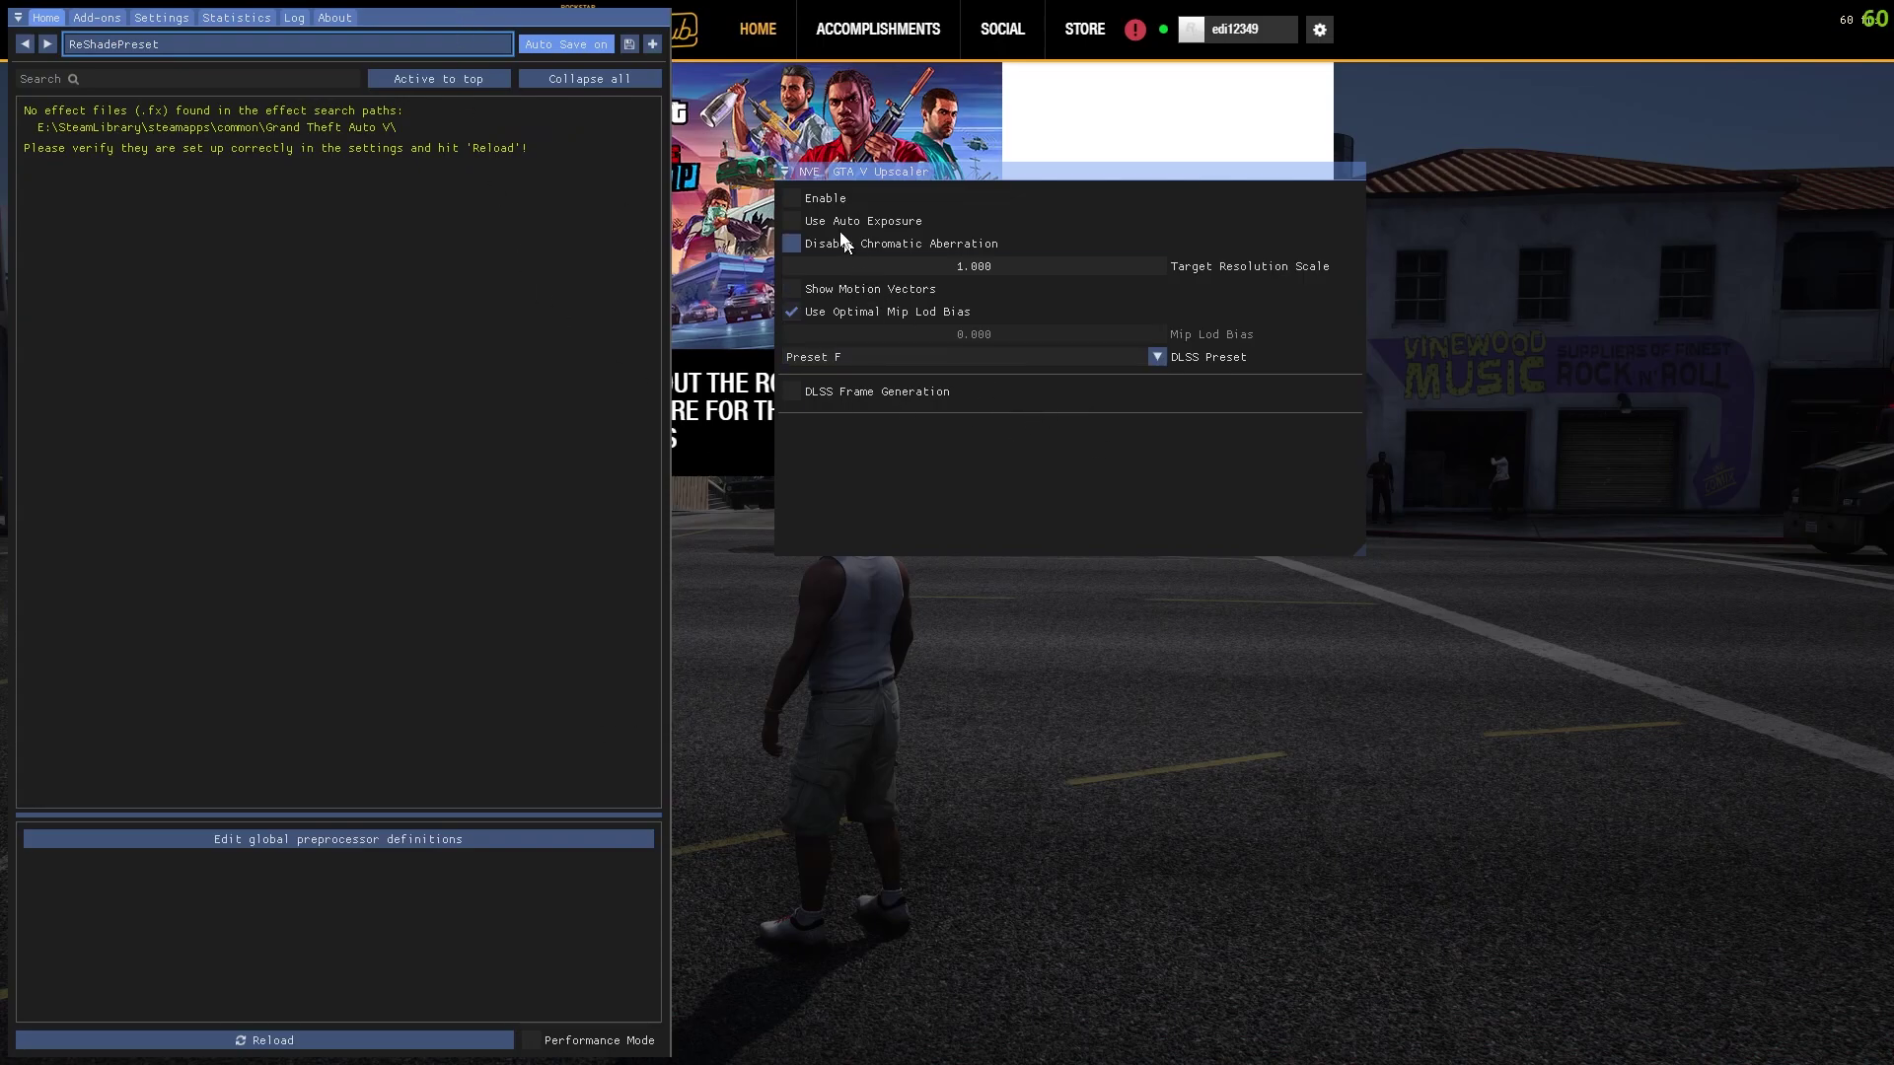
Step: Enable the GTA V Upscaler with DLSS Frame Generation and close the ReShade overlay
{"action": "left_click", "coordinate": [802, 199]}
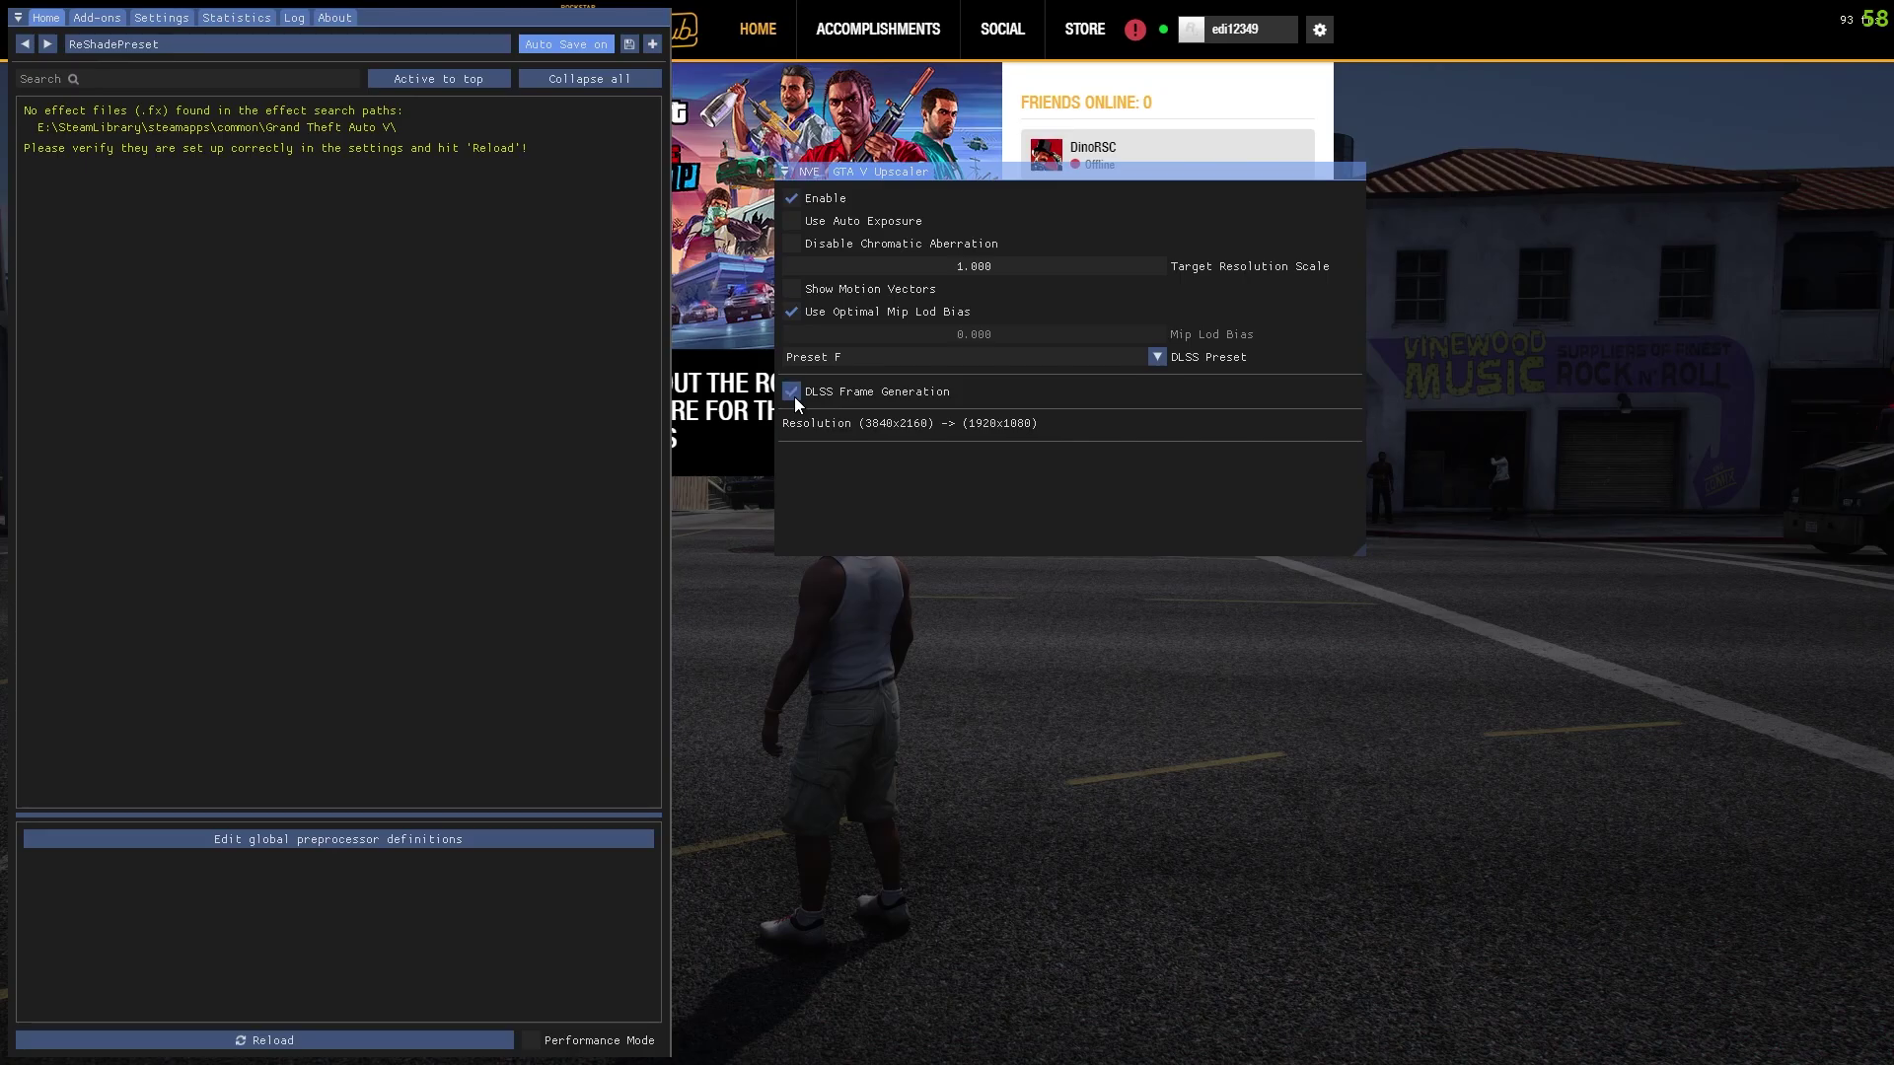
{"action": "key", "text": "Home"}
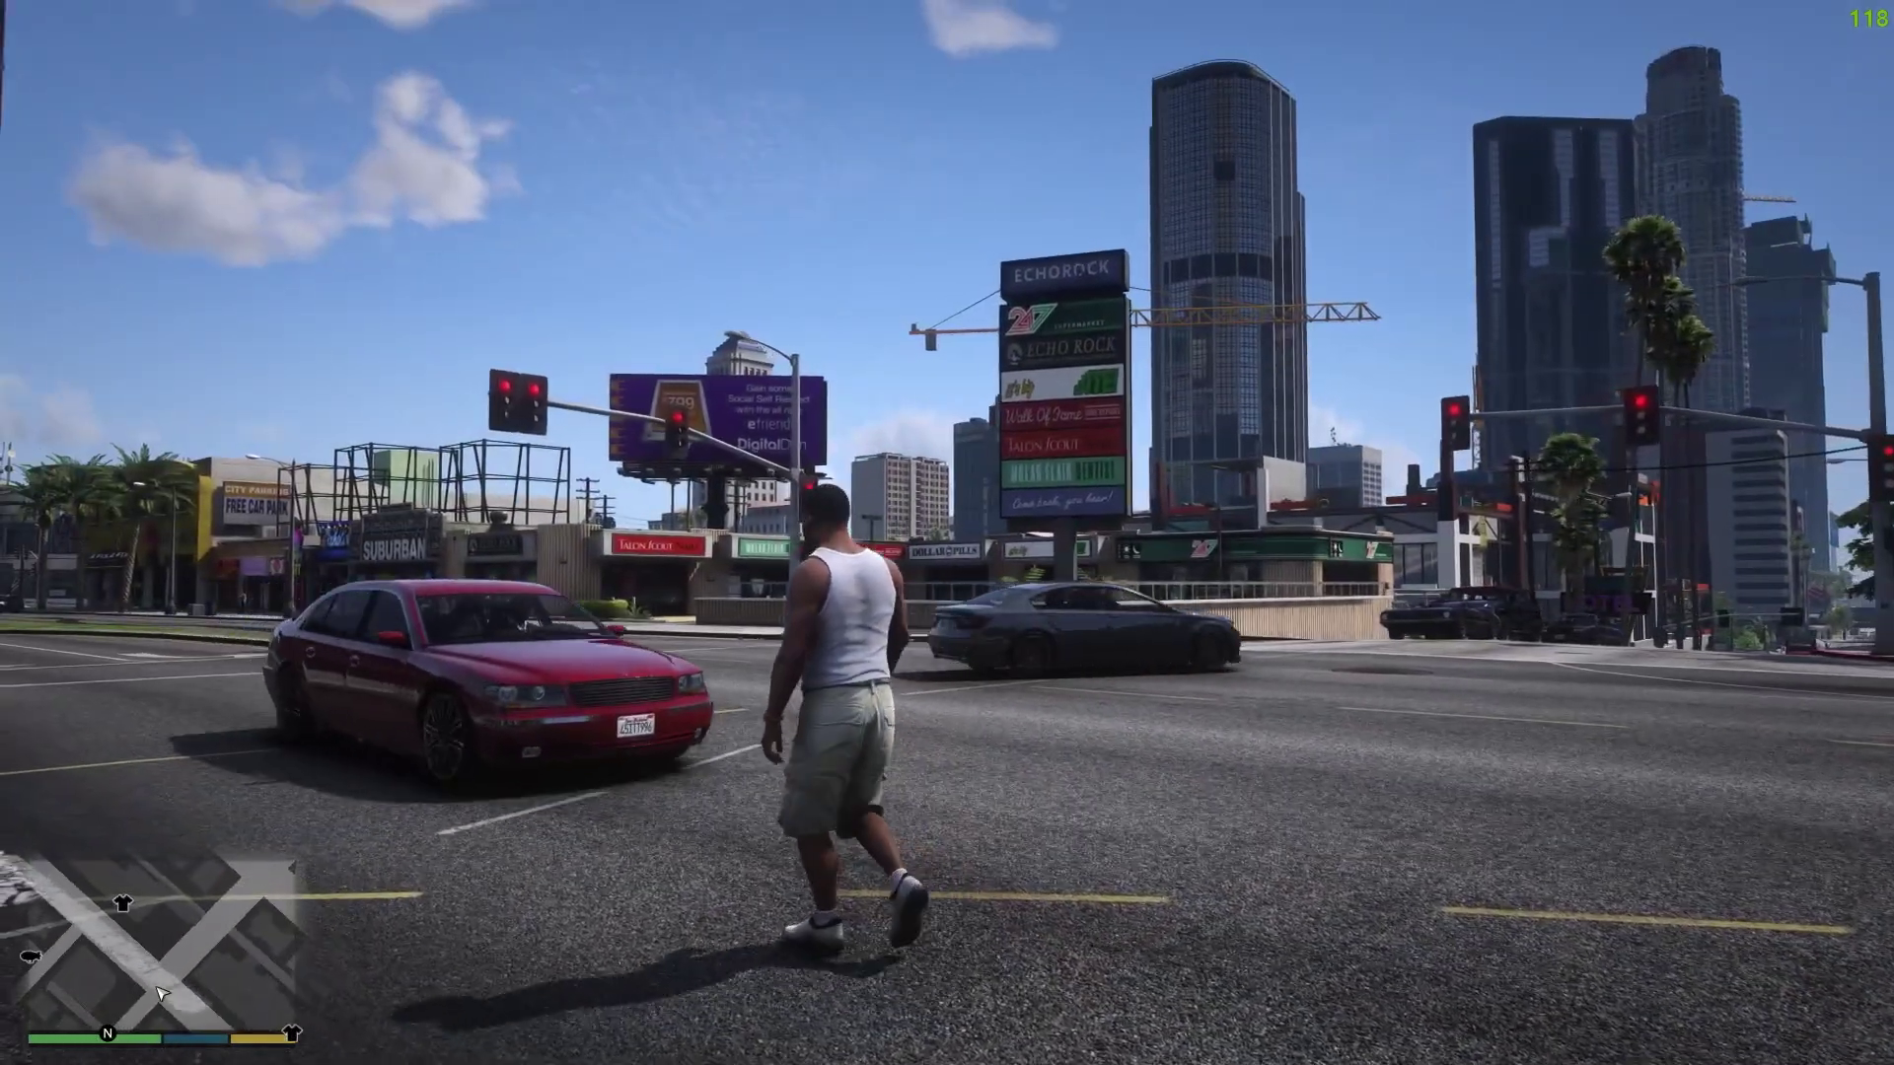
Step: Walk the character forward toward the intersection and look around the city
{"action": "key", "text": "w"}
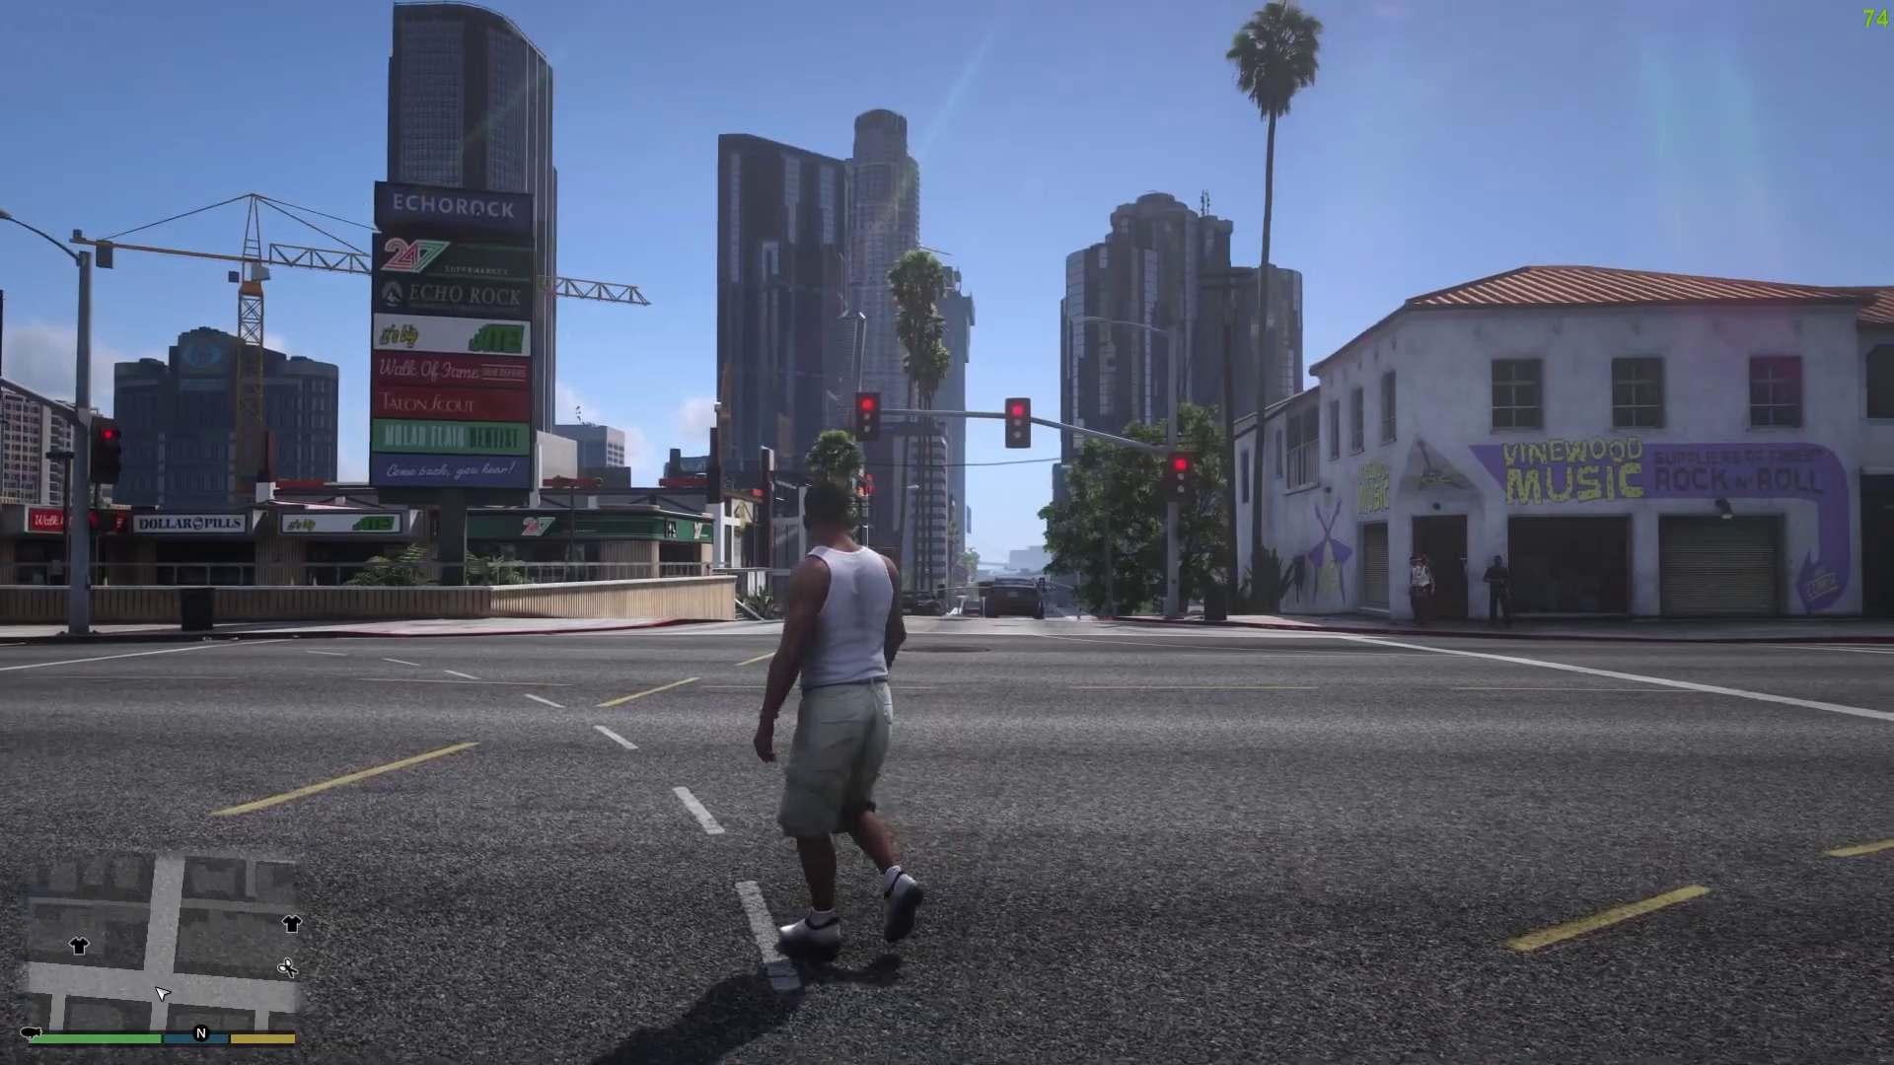
{"action": "key", "text": "w"}
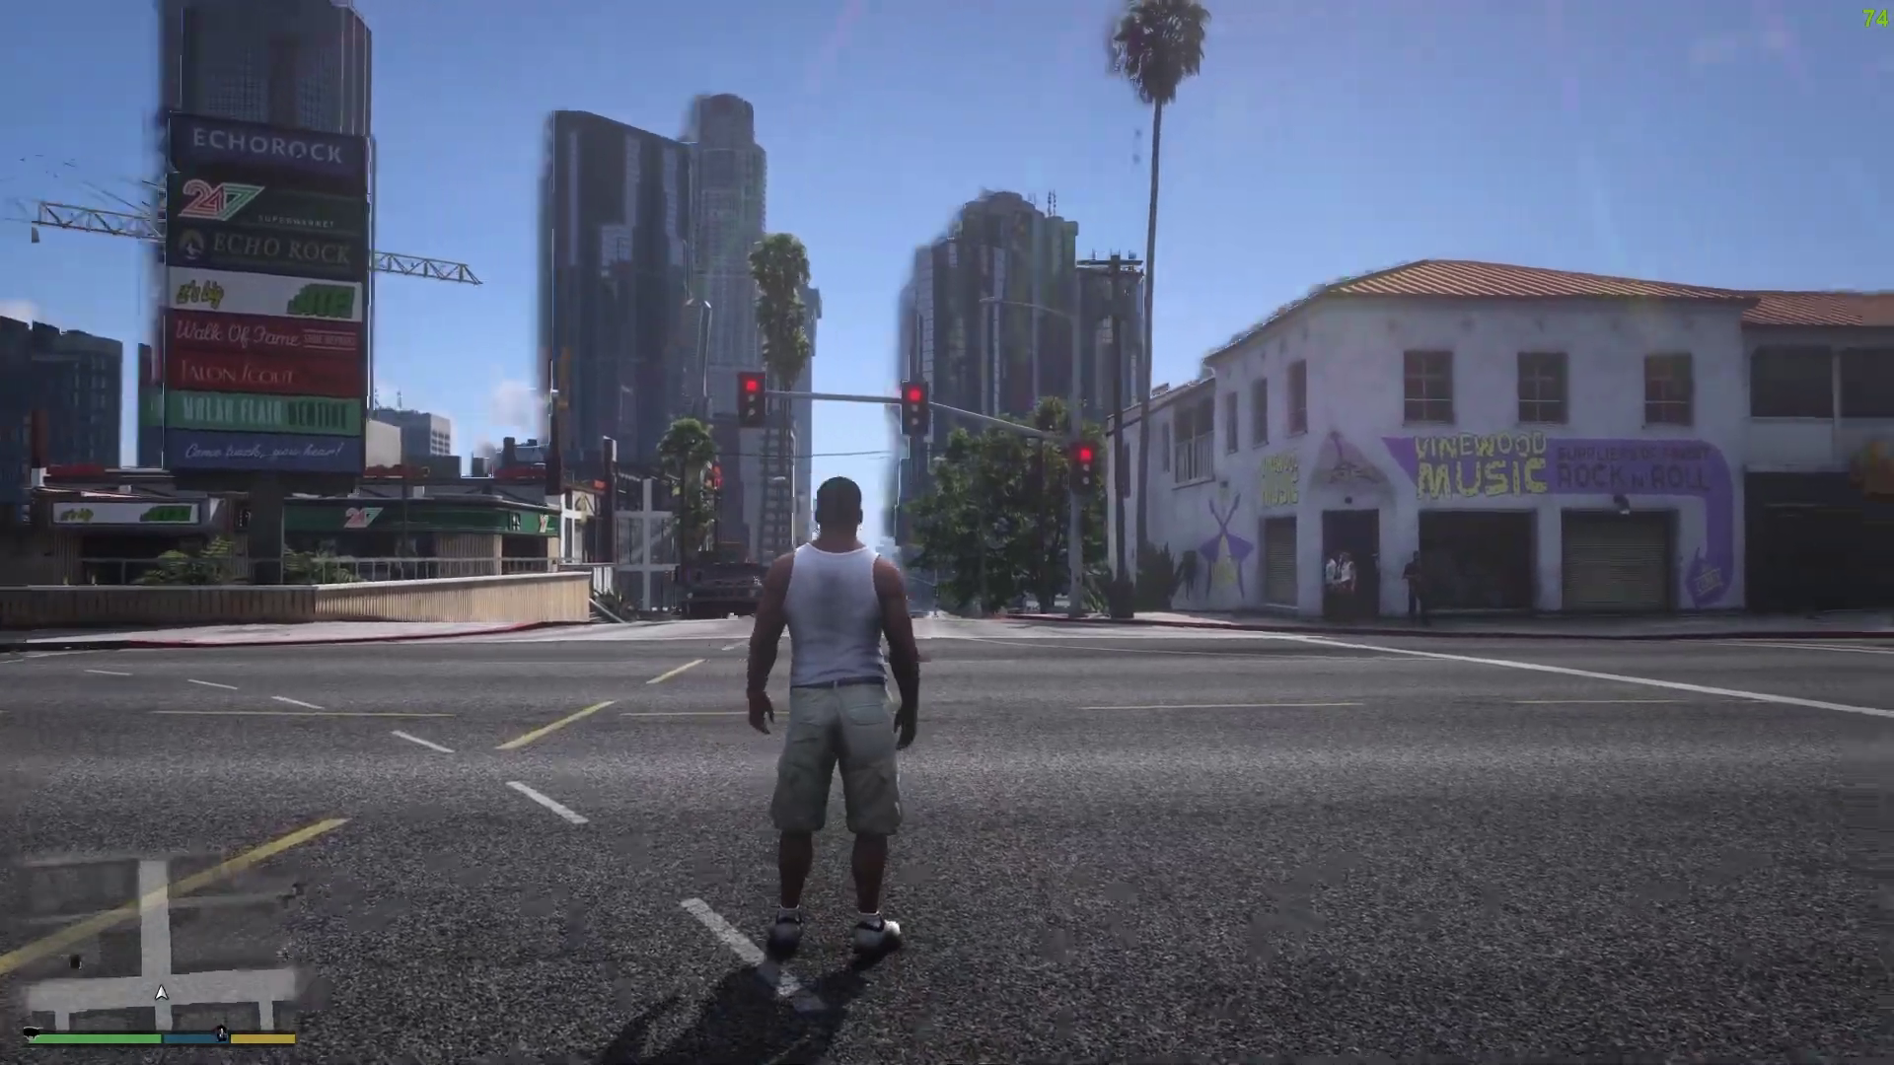
{"action": "mouse_move", "coordinate": [947, 533]}
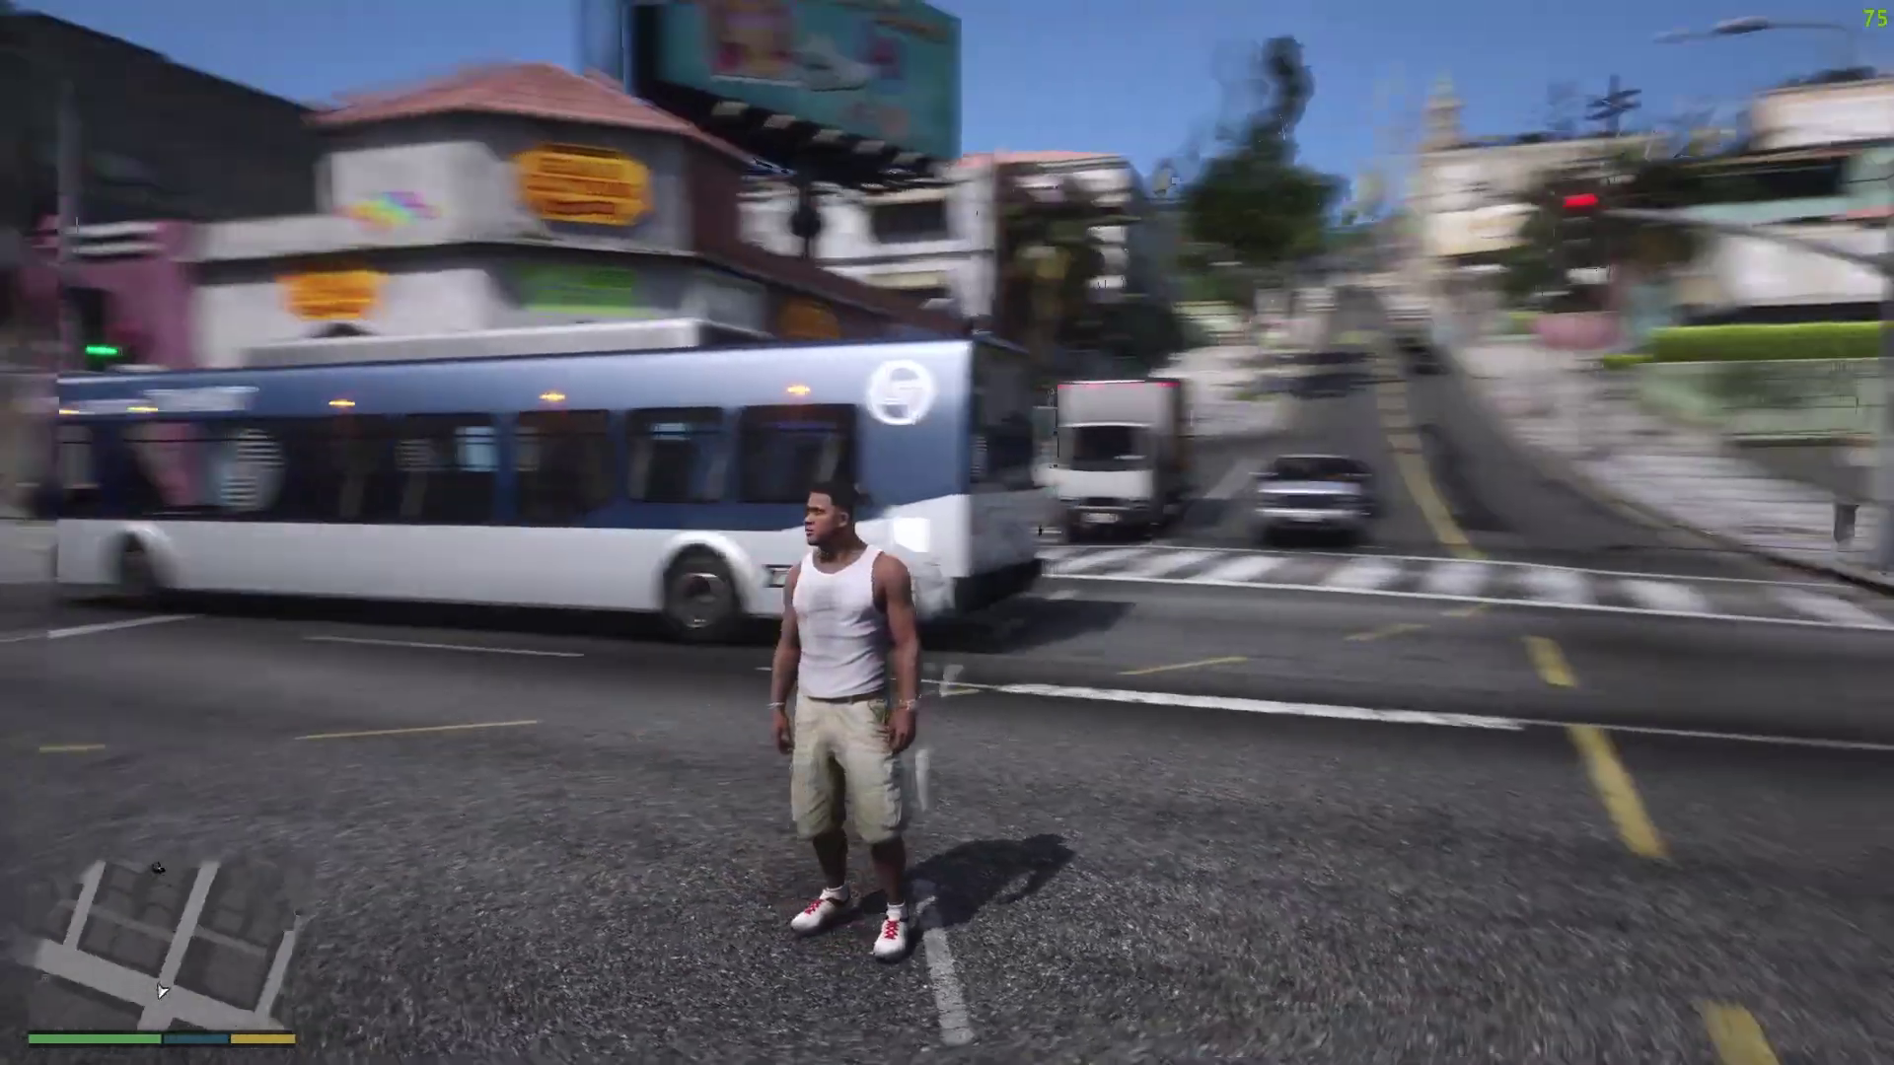